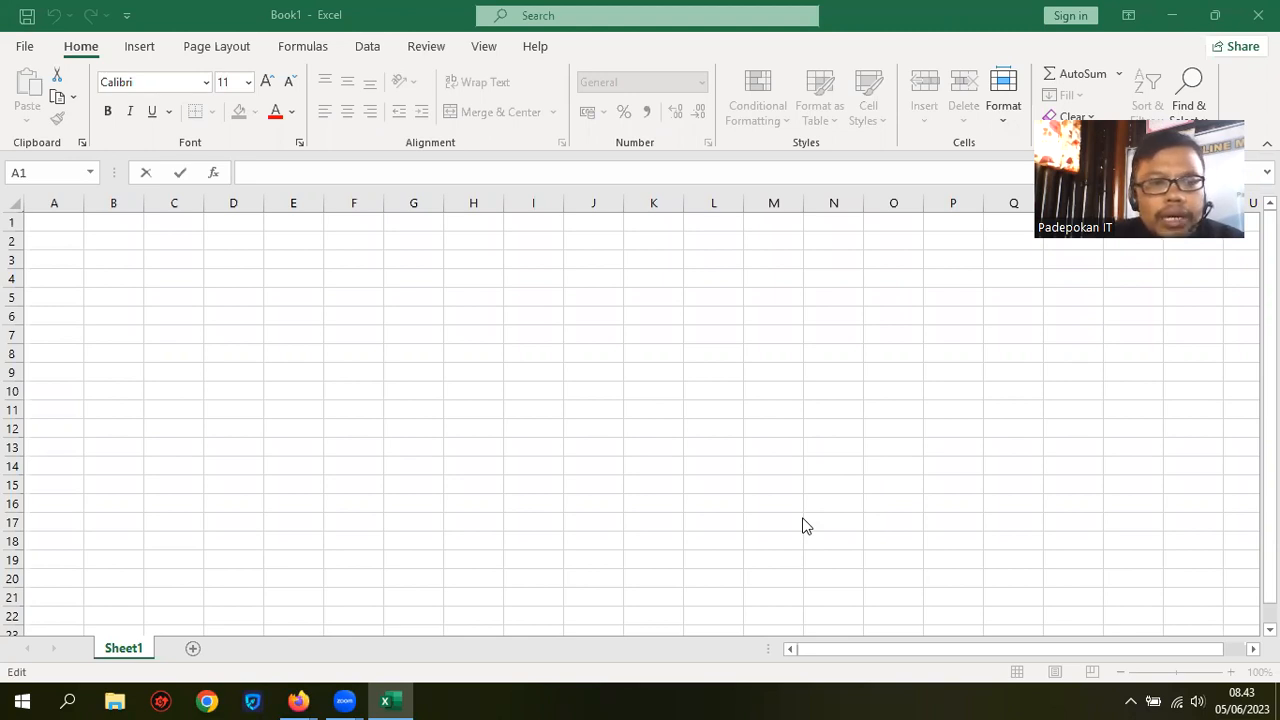
Starting at cell A1, jump to the sheet's last row and back, and to its last column and back
left_click(836, 482)
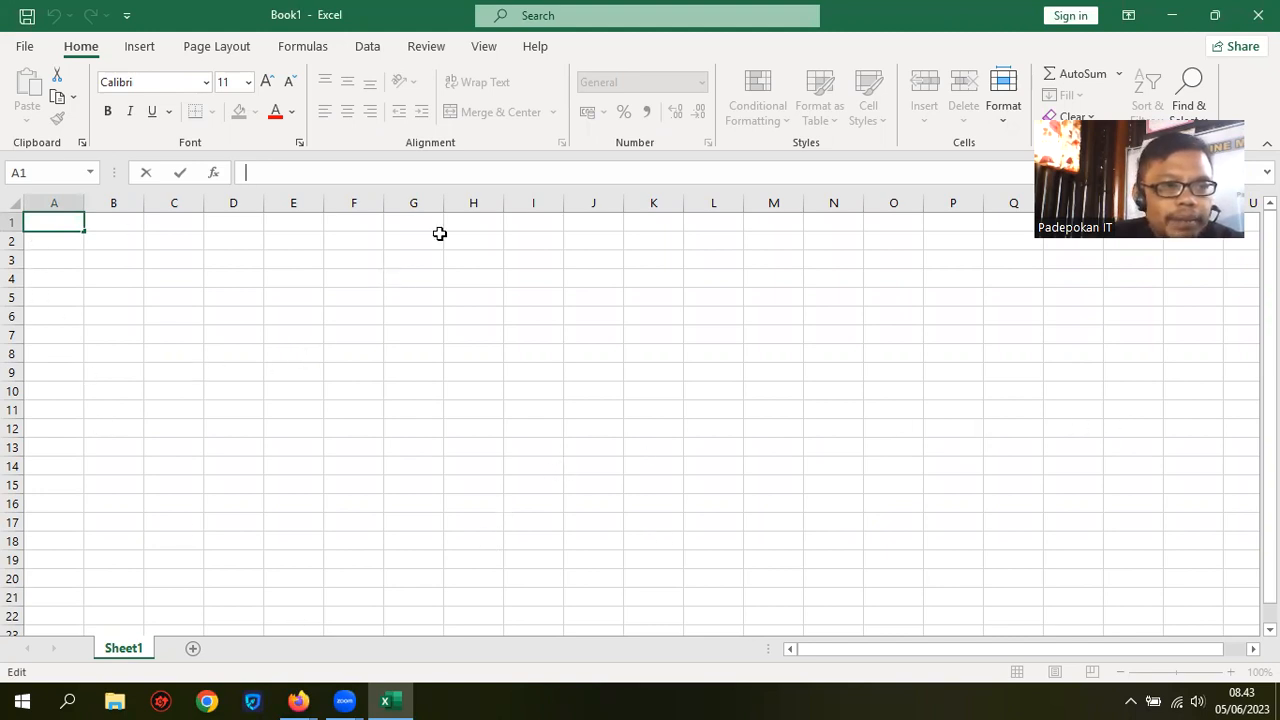
left_click(517, 449)
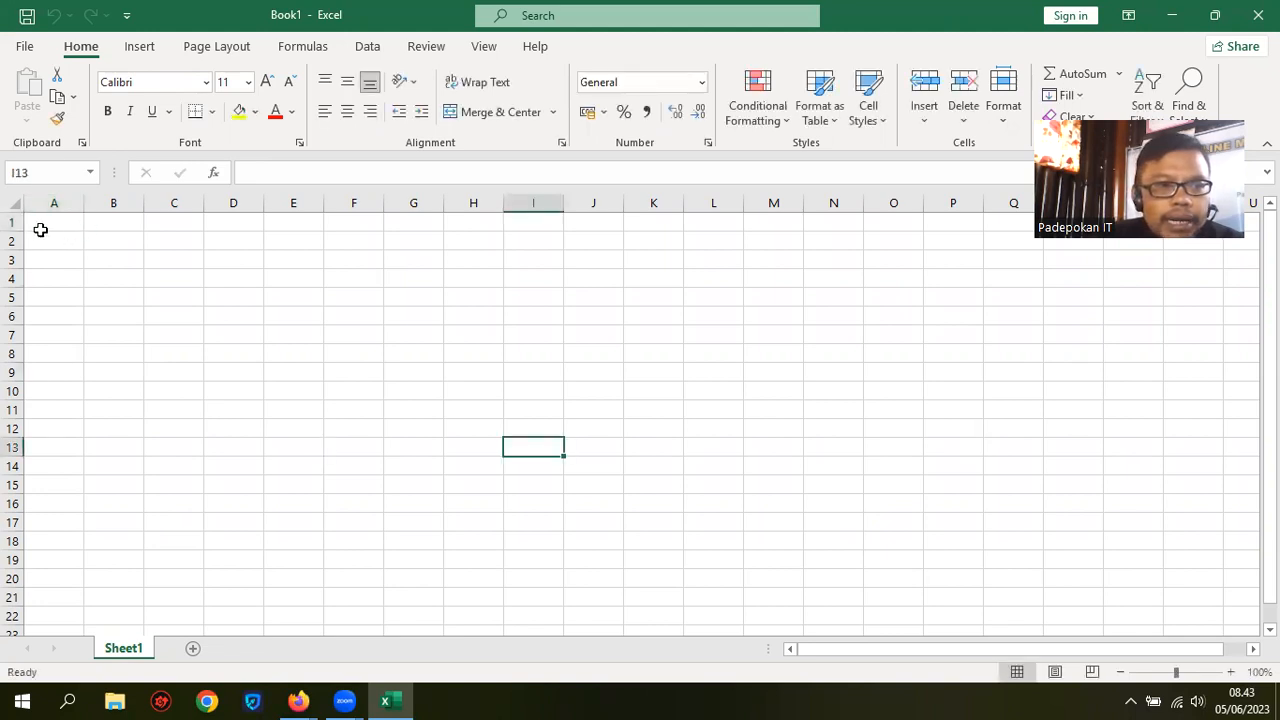
left_click(44, 218)
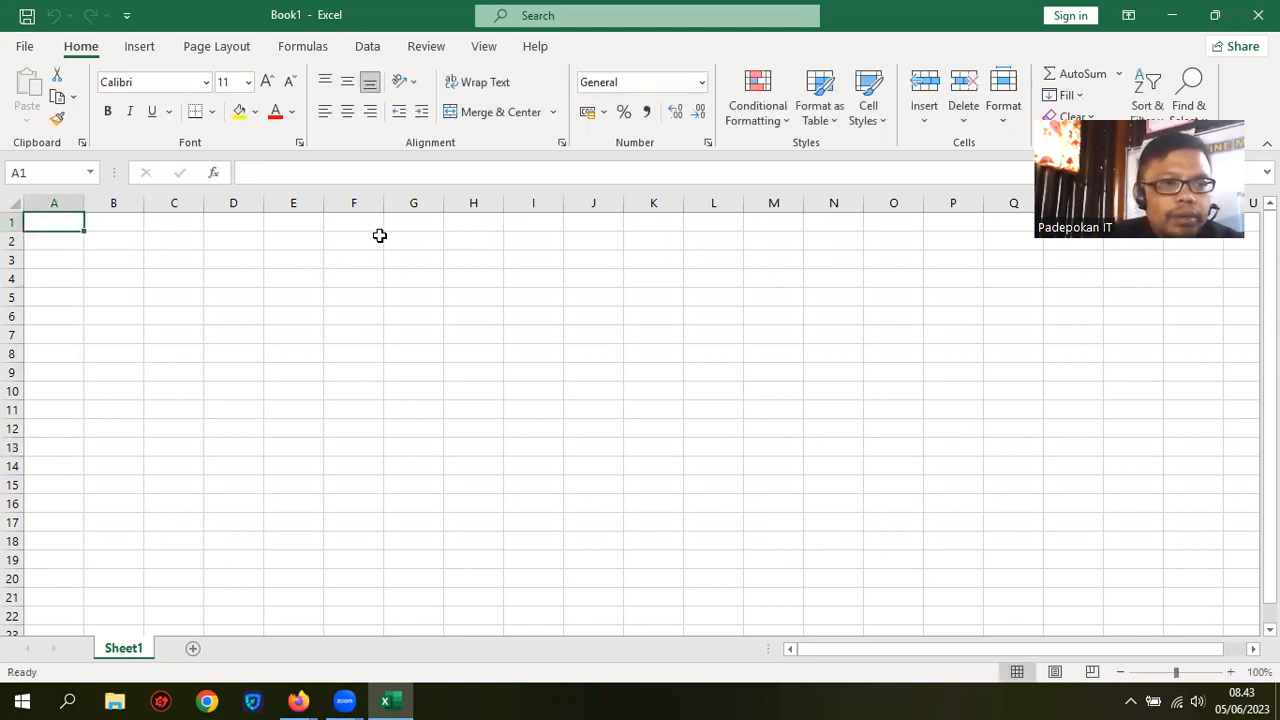
key("ctrl+shift+Down")
key("ctrl+Down")
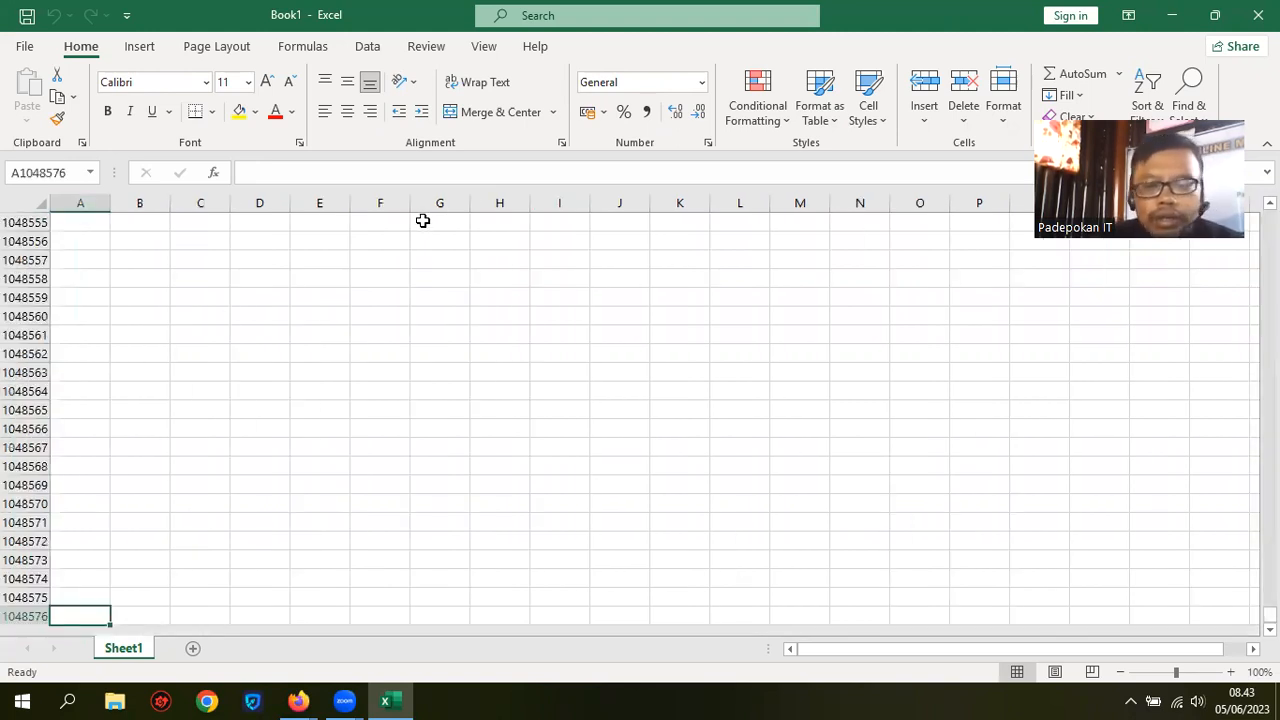
key("ctrl+Up")
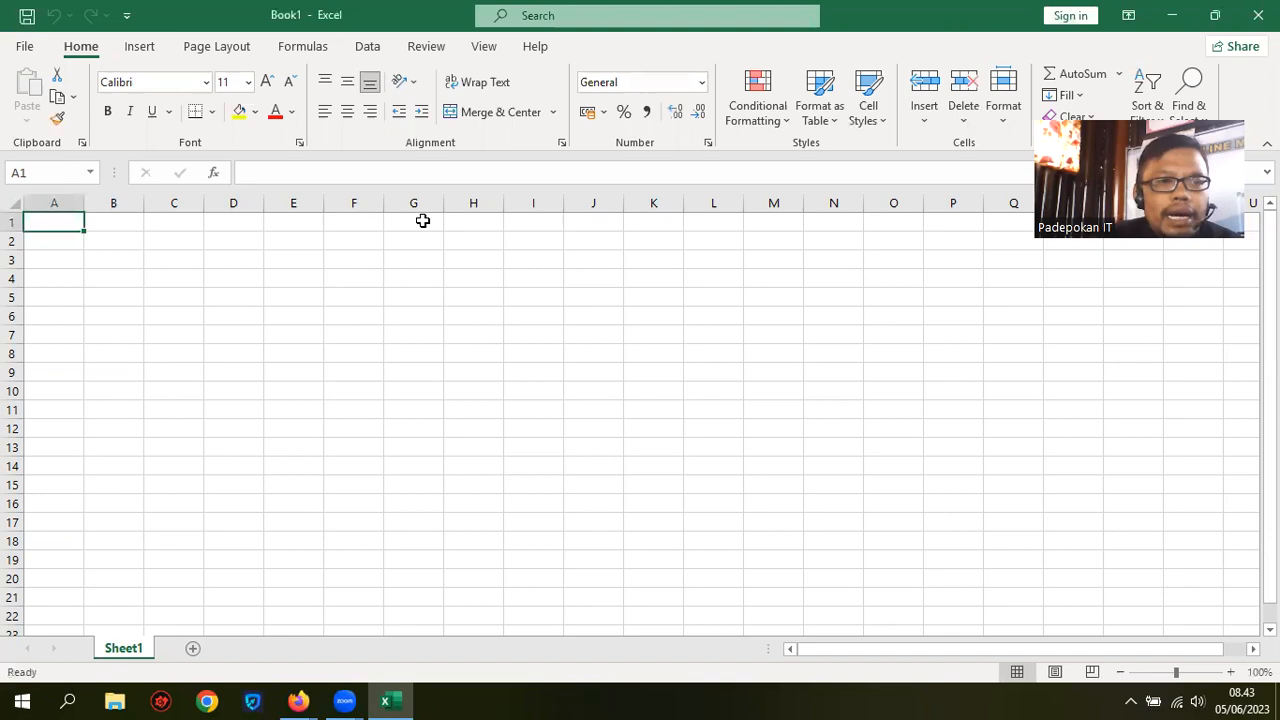
key("ctrl+Right")
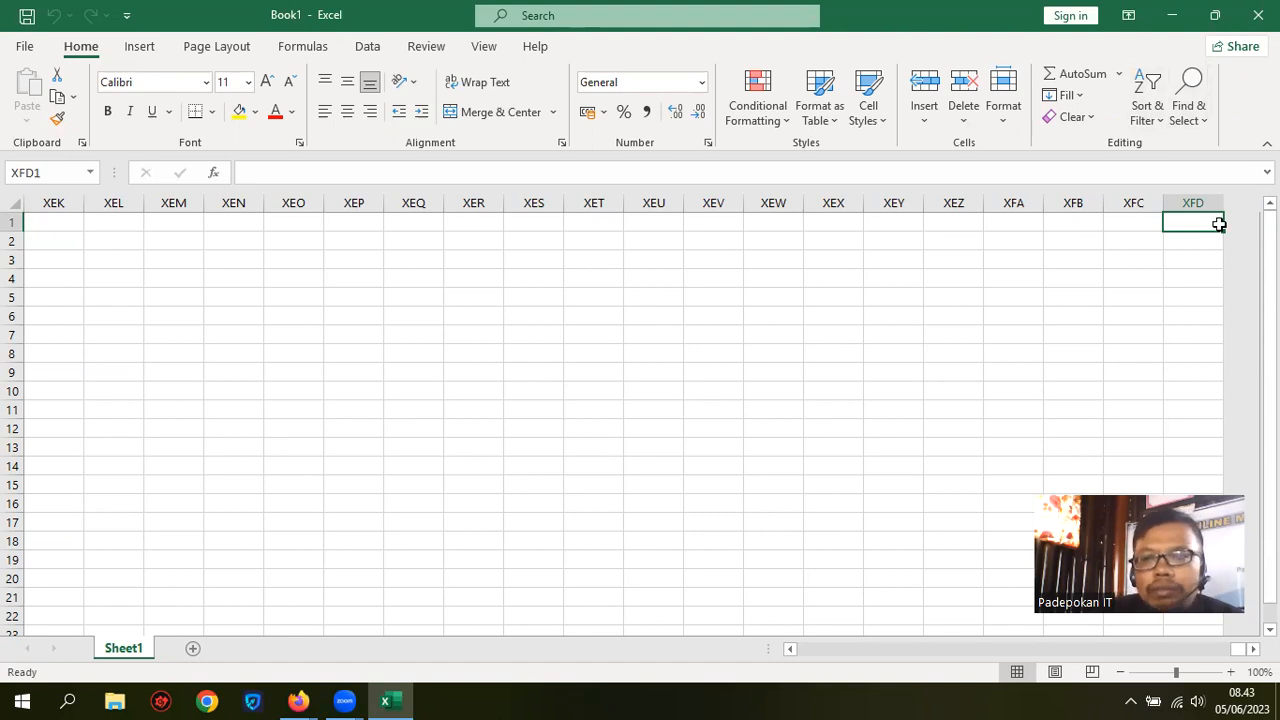
key("ctrl+Left")
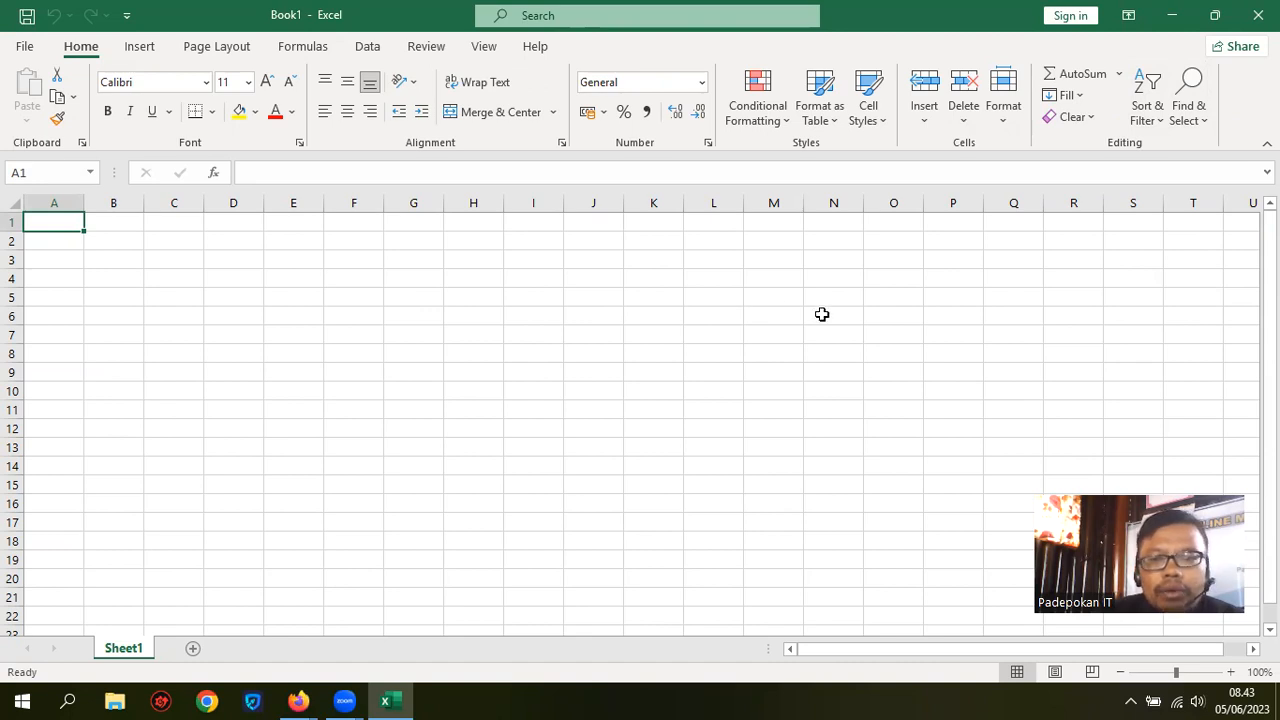
Select cell B1 and enlarge the worksheet's zoom to 170%
left_click(120, 224)
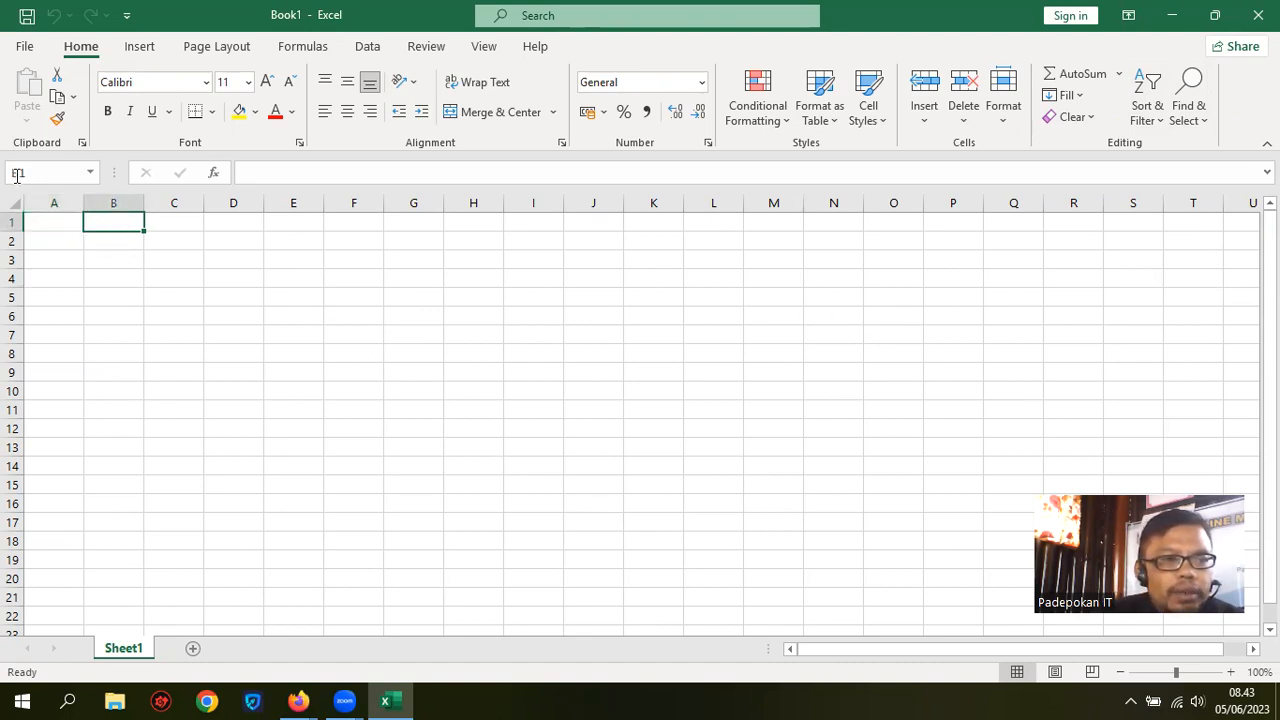
left_click(1231, 673)
left_click(1231, 673)
left_click(1231, 673)
left_click(1231, 673)
left_click(1231, 673)
left_click(1231, 673)
left_click(1231, 673)
Select cell C6, cell E5 and the range A1:E11 to demonstrate single-cell and range references
left_click(310, 390)
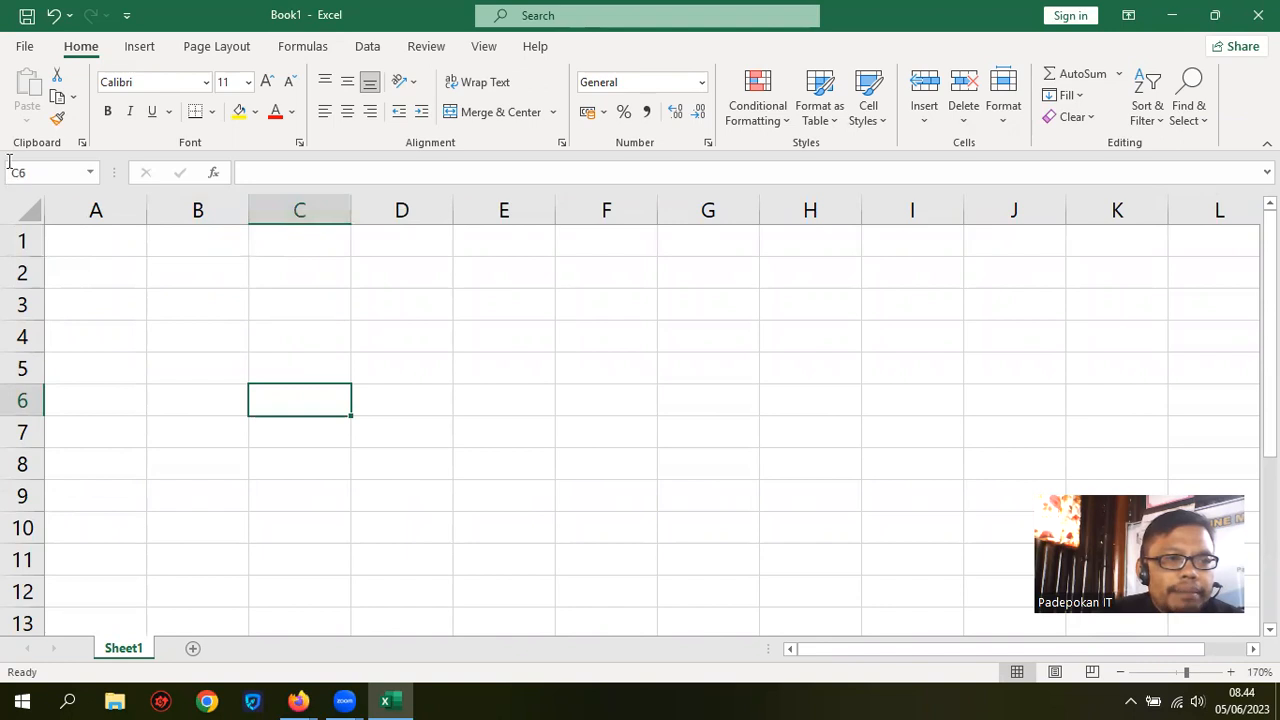
left_click(522, 370)
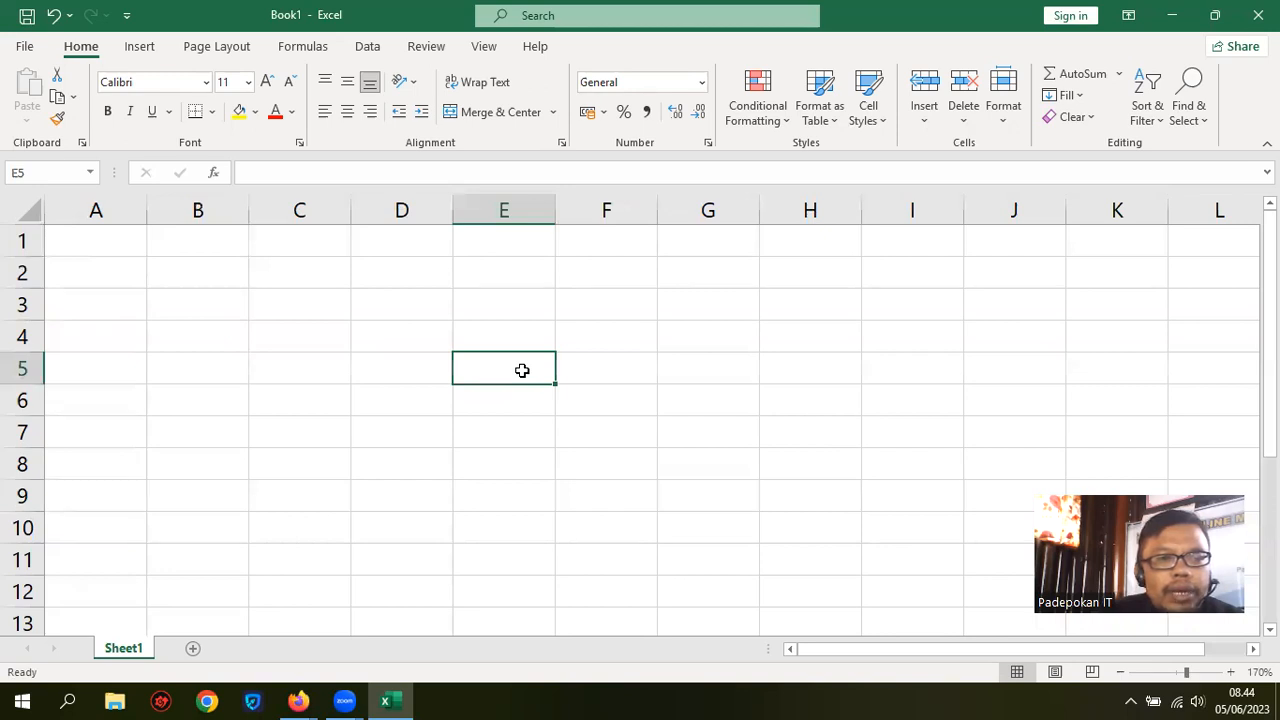
left_click_drag(88, 238, 482, 556)
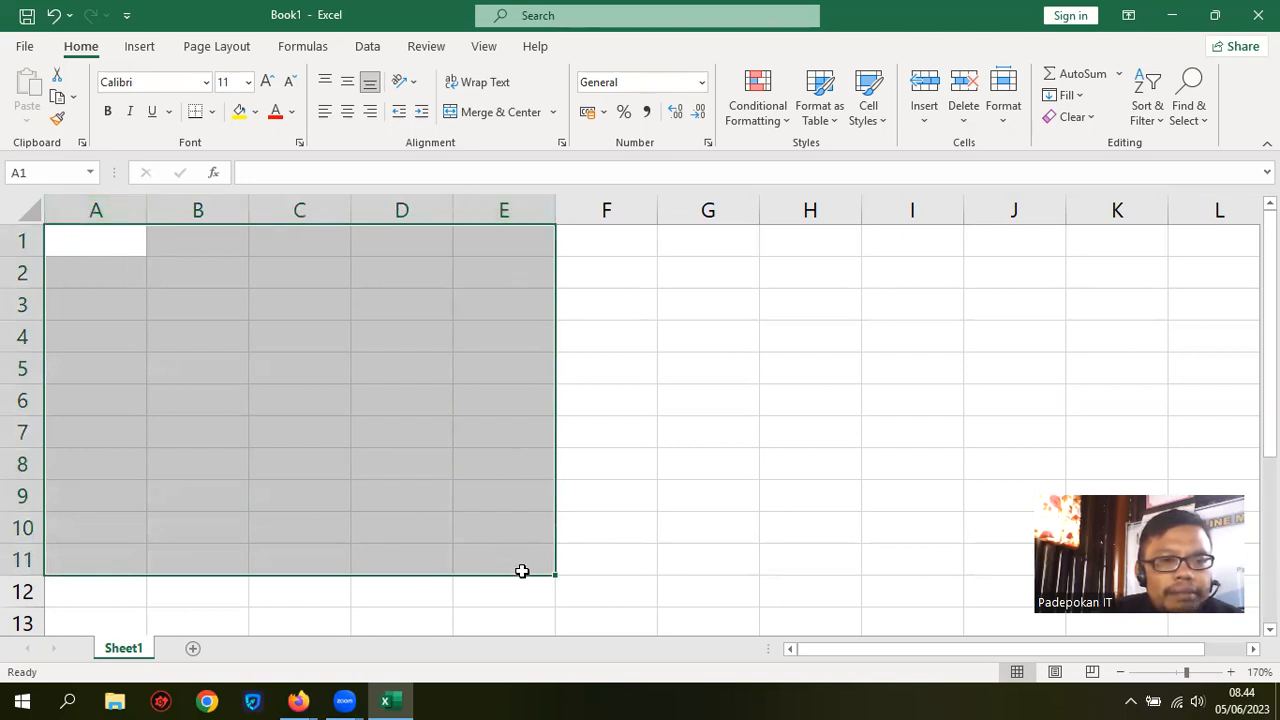
Open a blank Notepad window and place it over the middle of the worksheet
left_click(68, 701)
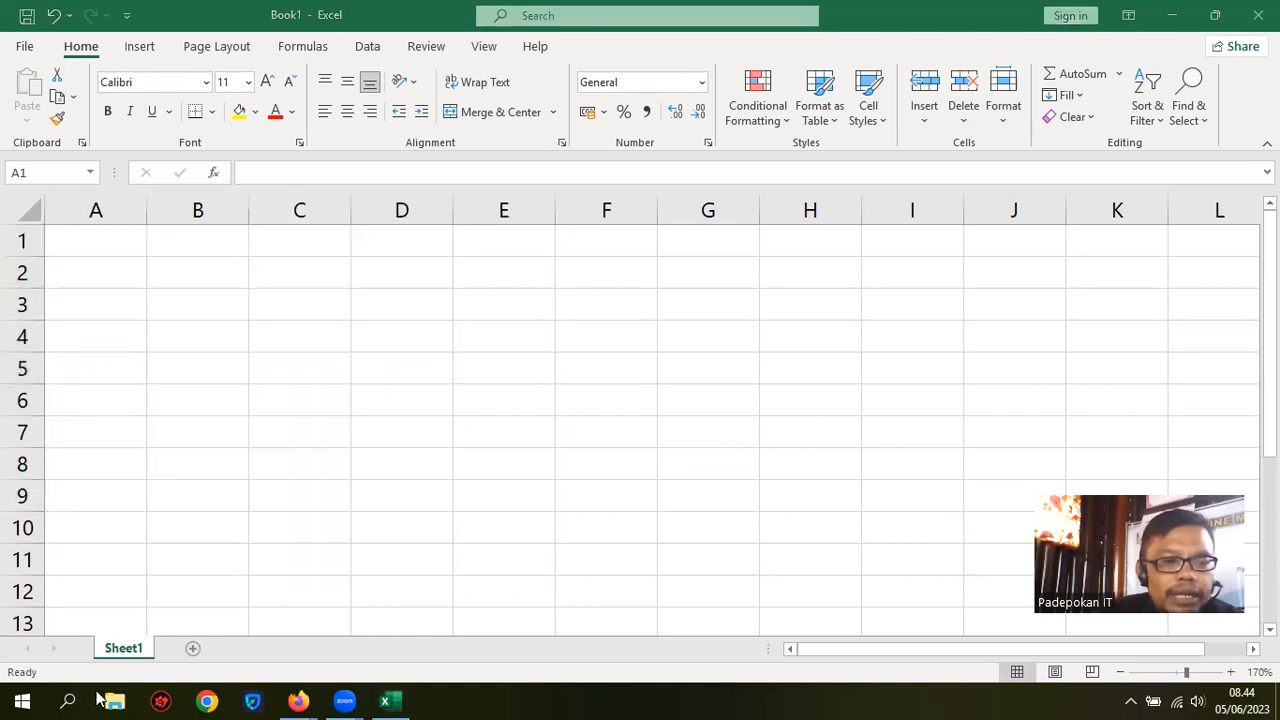
type("note")
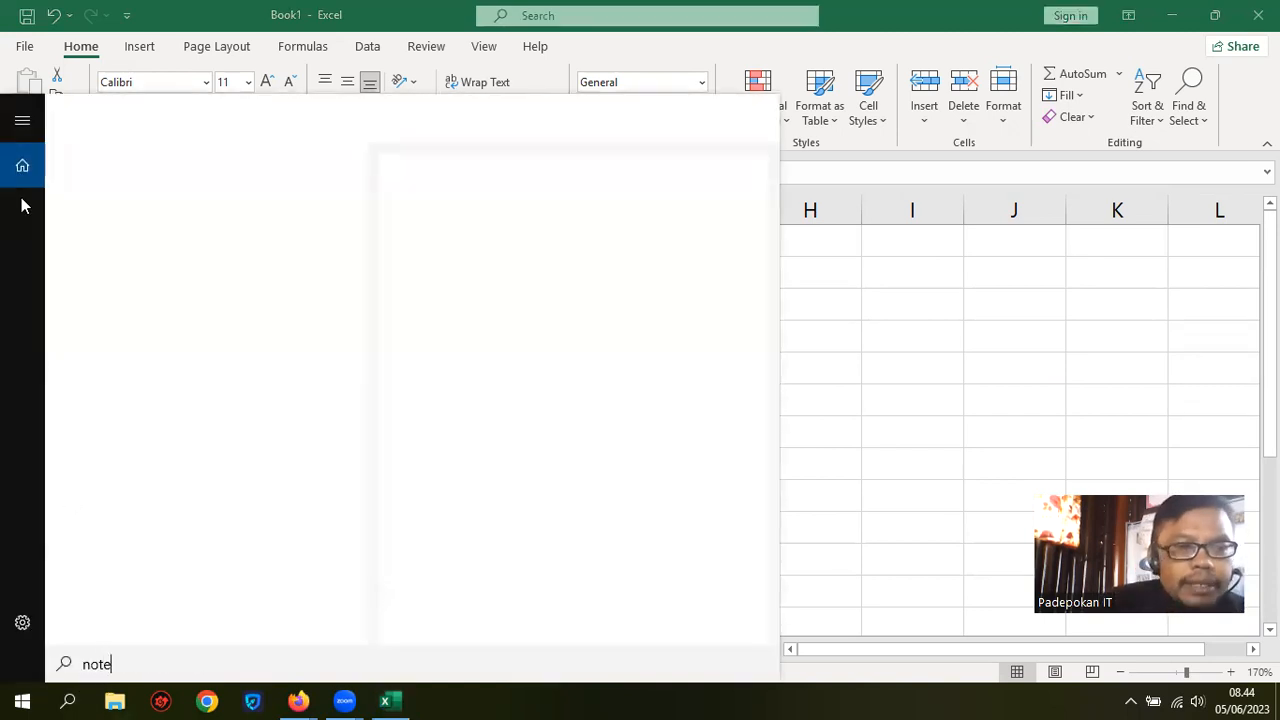
left_click(184, 176)
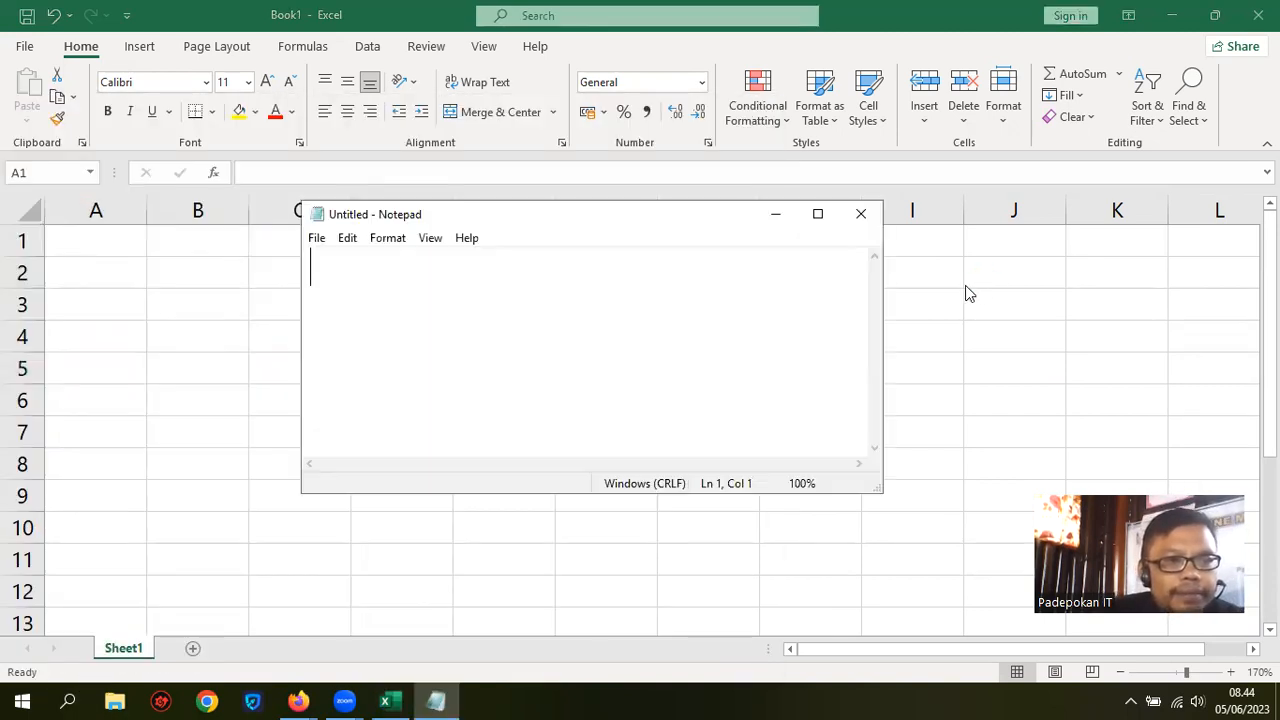
left_click_drag(716, 268, 716, 262)
Write two note lines in Notepad: "Cell : B1, C2" and "Range : A1 : D10"
type("Cell : ")
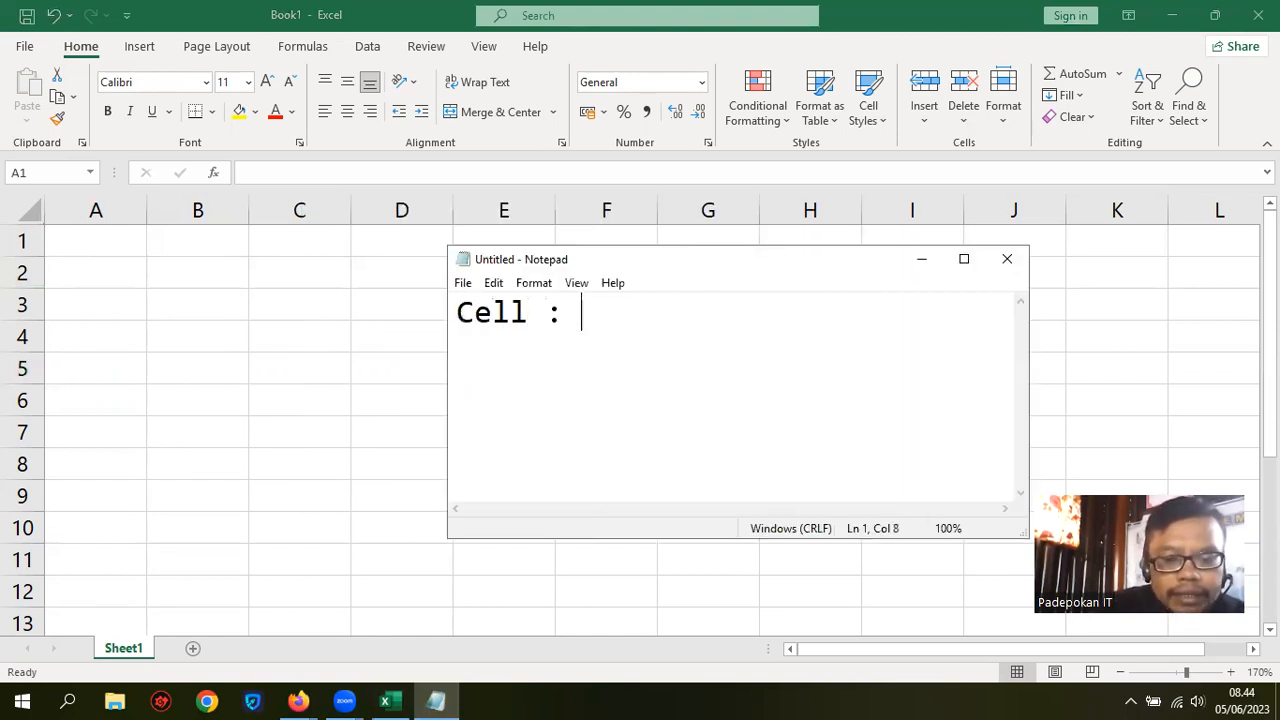
type("B1")
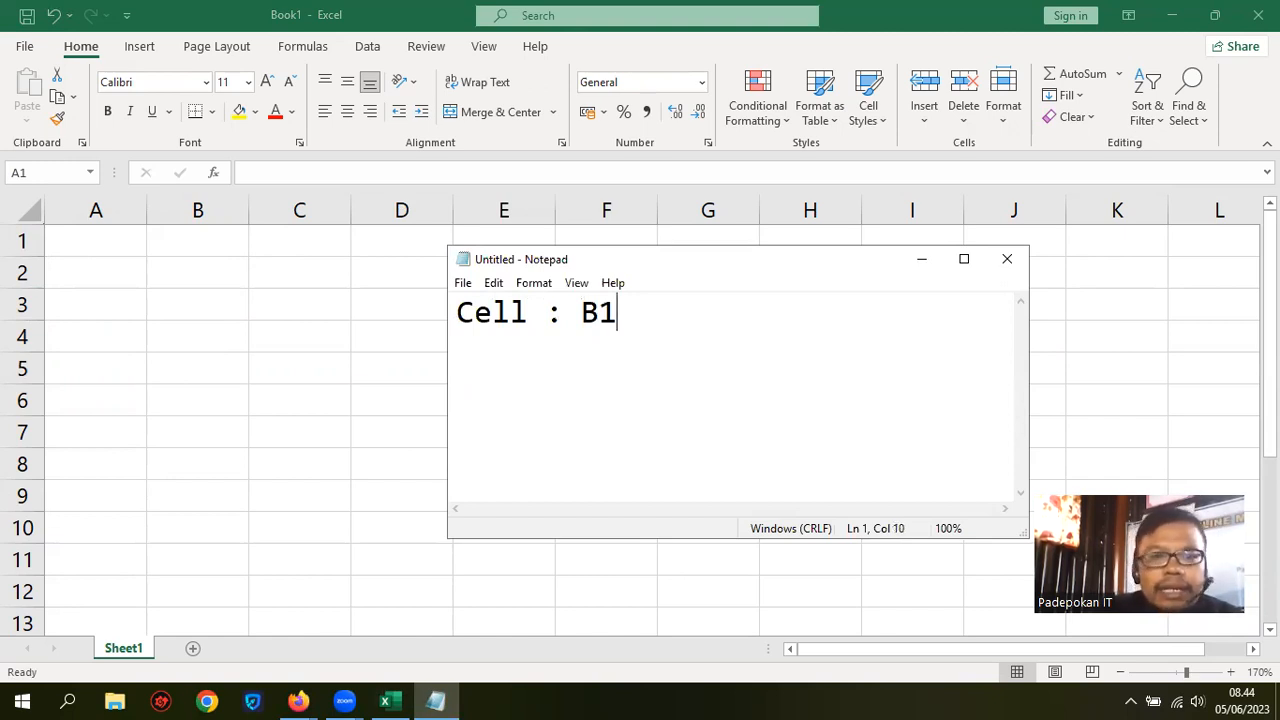
type(", C2")
key("Return")
type("Range : A")
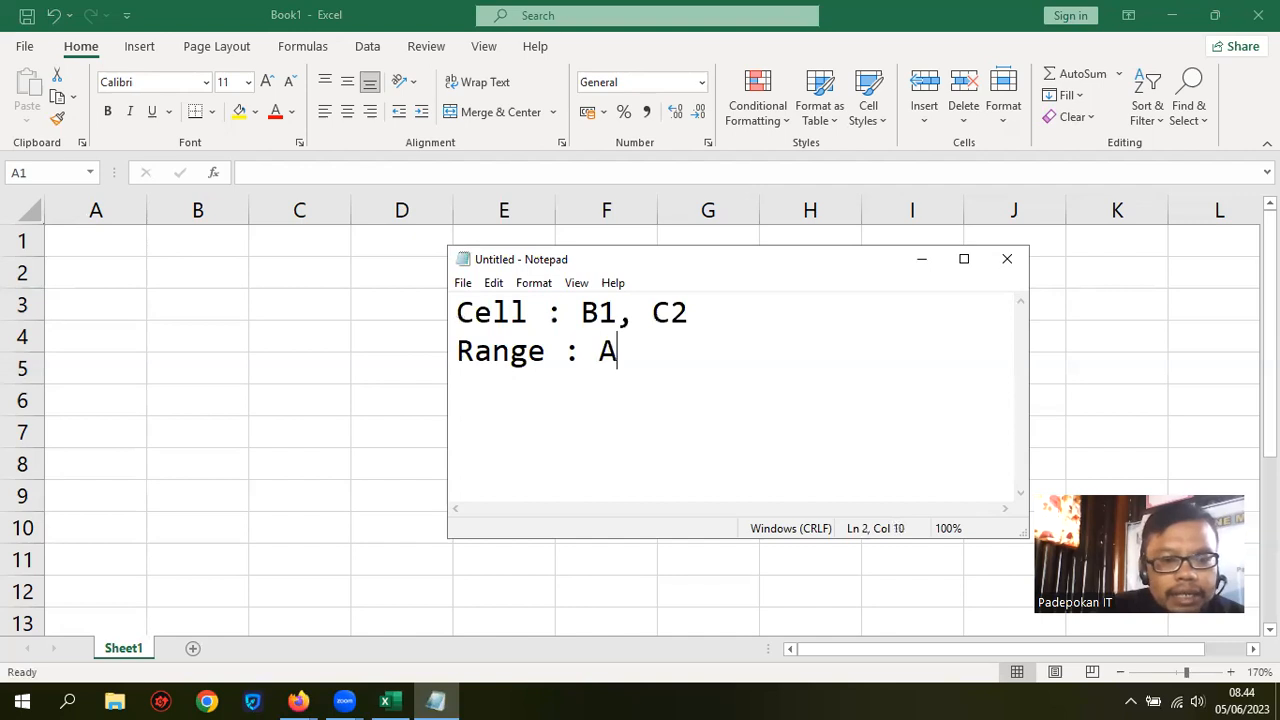
type("1 : D")
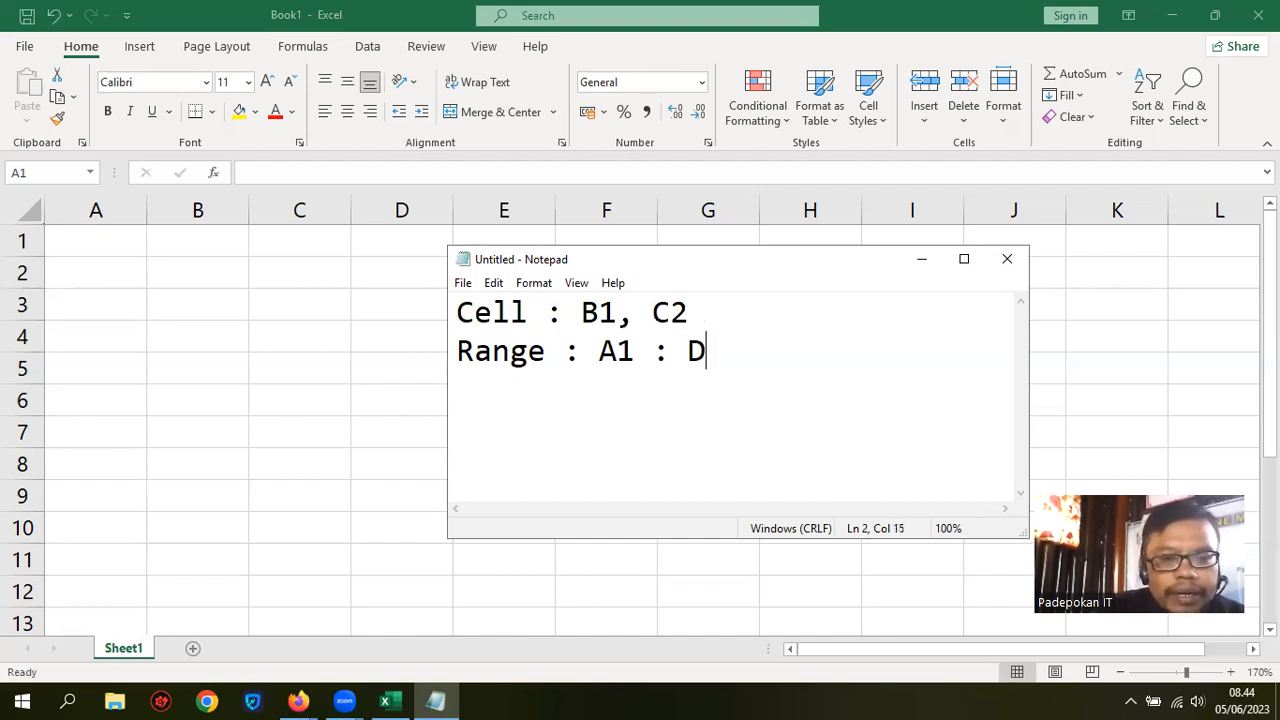
type("10")
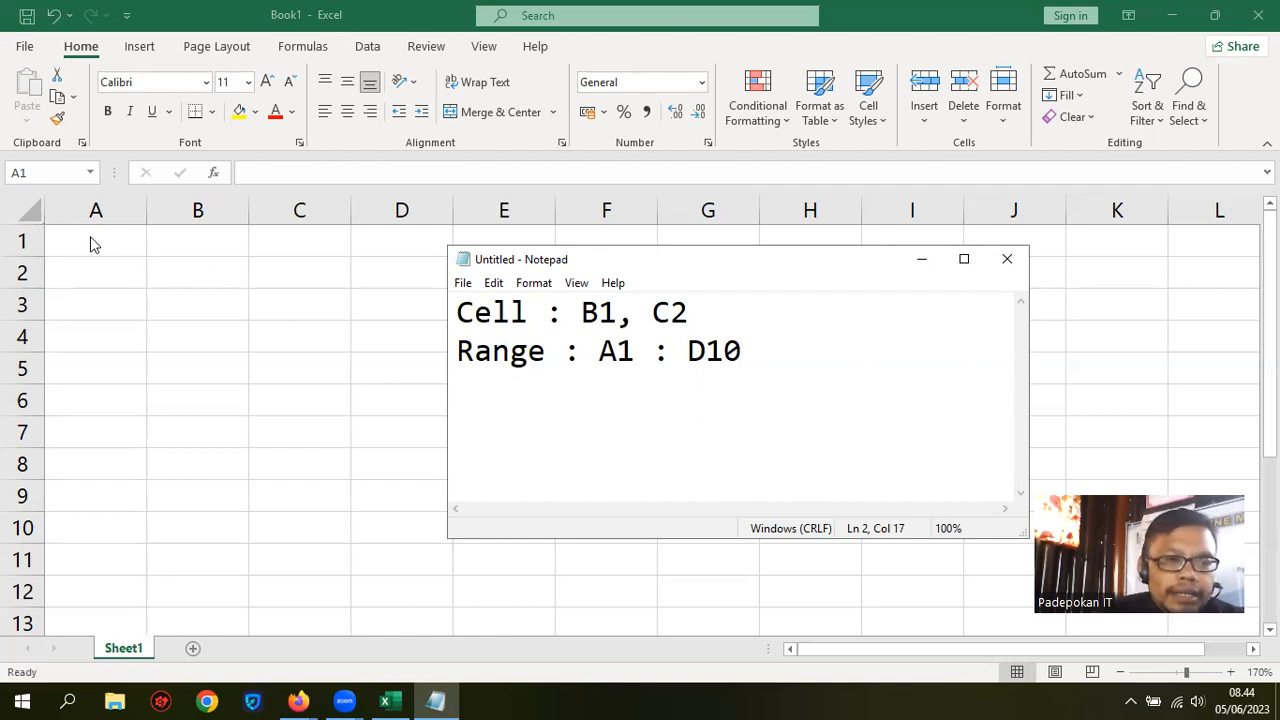
Switch back to Excel, select the range A1:D10 as the range example, and select cell G5
left_click(90, 244)
left_click_drag(88, 240, 423, 515)
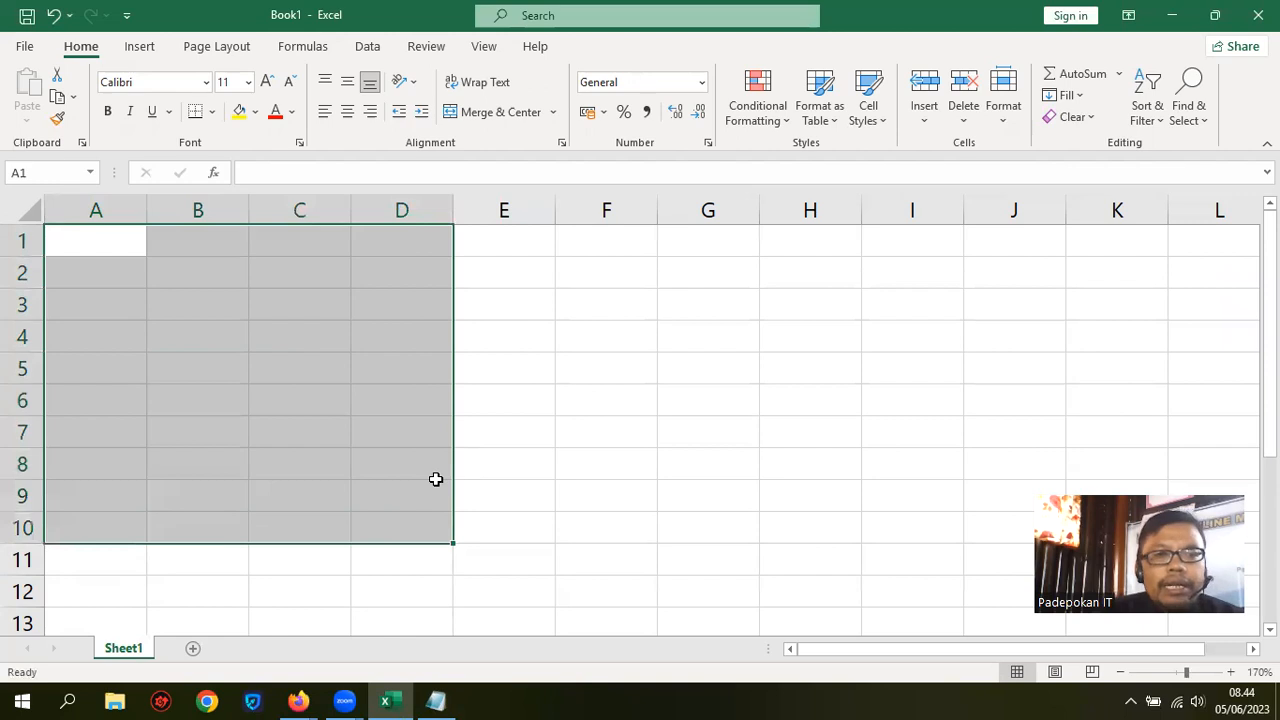
left_click(724, 358)
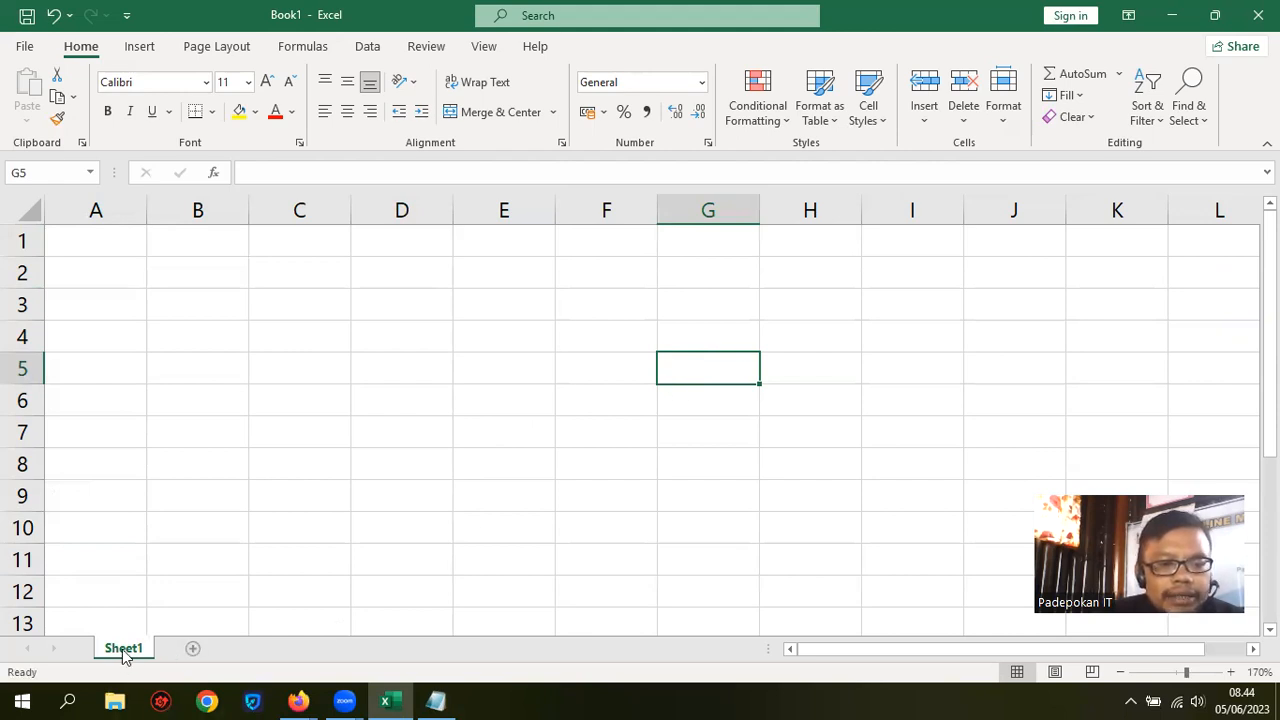
Add four new worksheets, Sheet2 to Sheet5, to the workbook and return to Sheet1
left_click(194, 652)
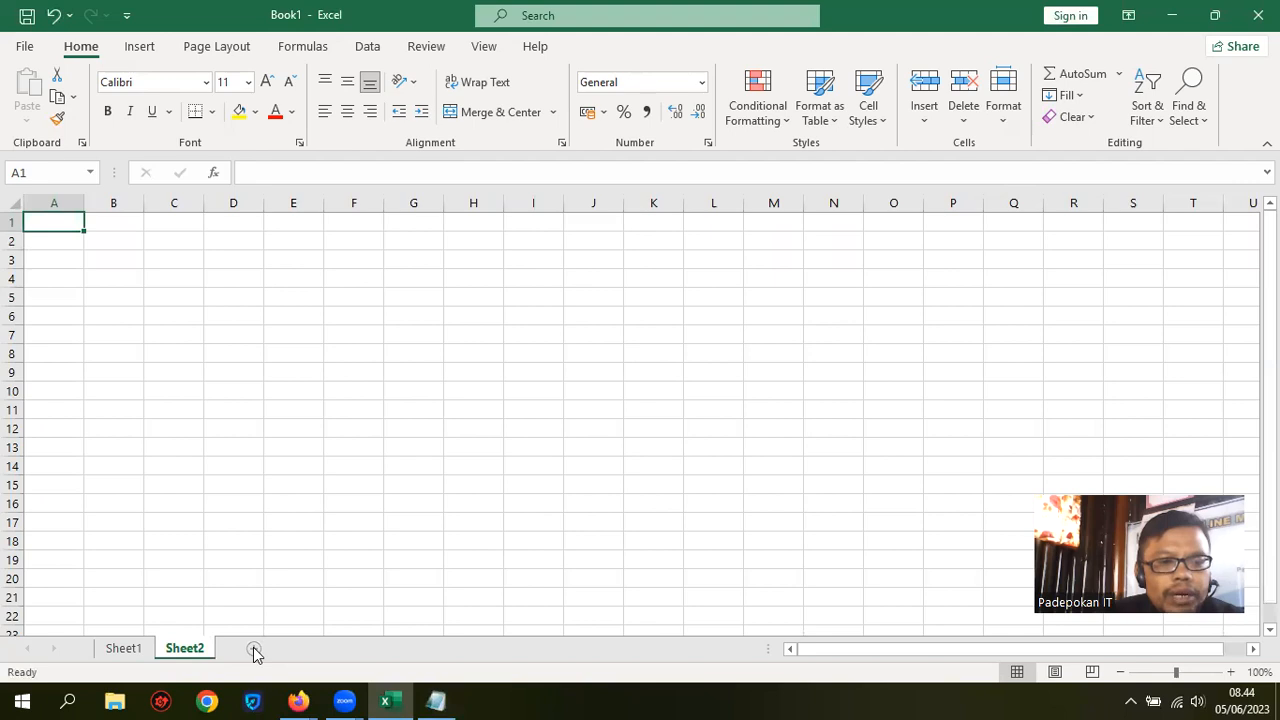
left_click(252, 652)
left_click(314, 652)
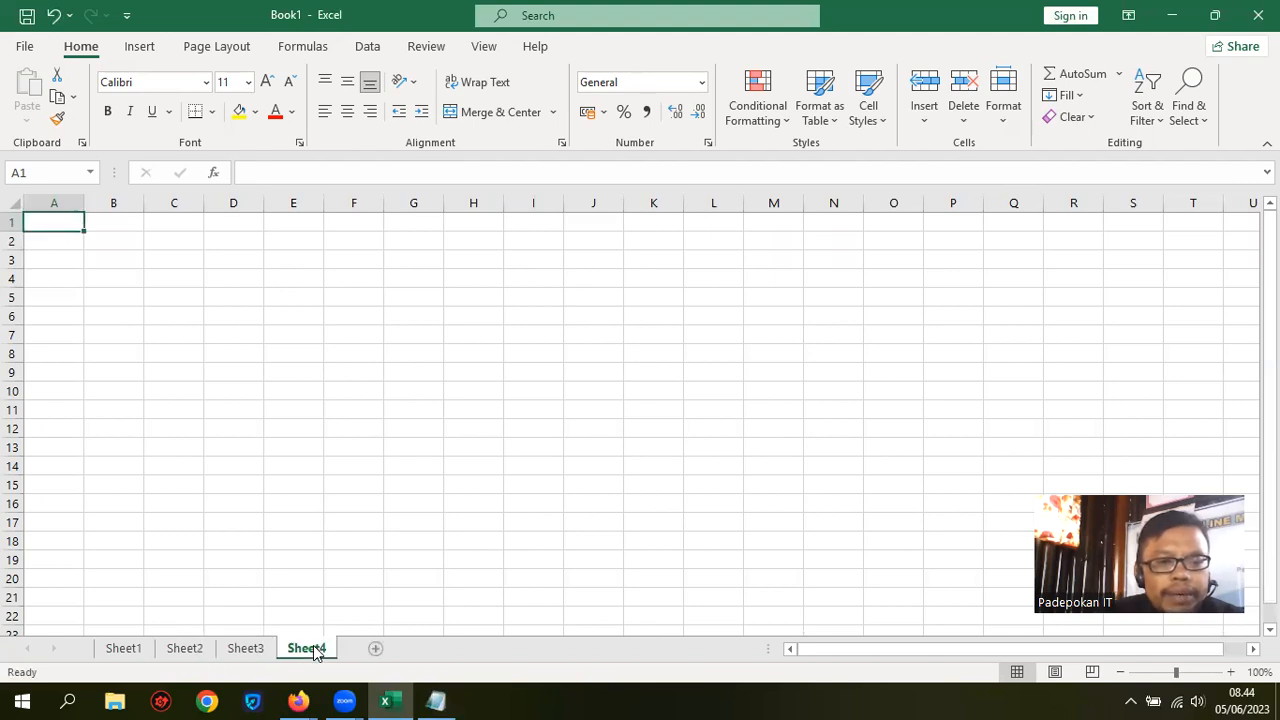
left_click(373, 650)
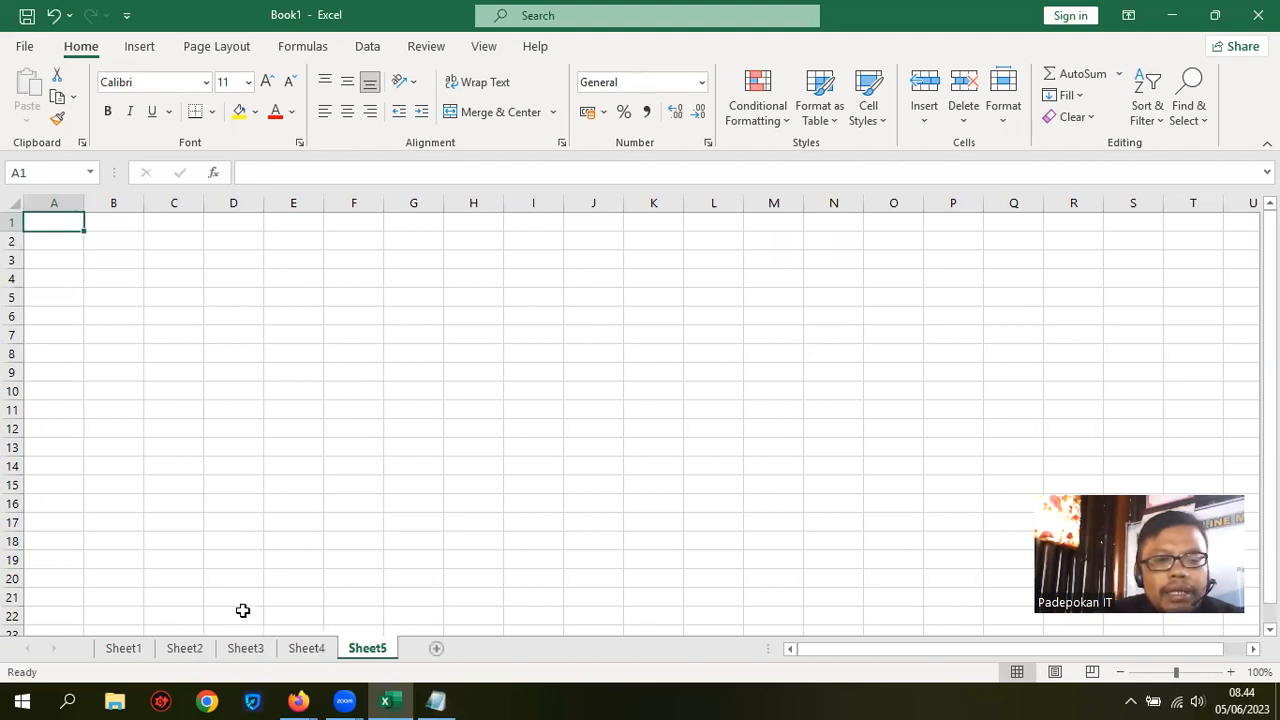
left_click(124, 648)
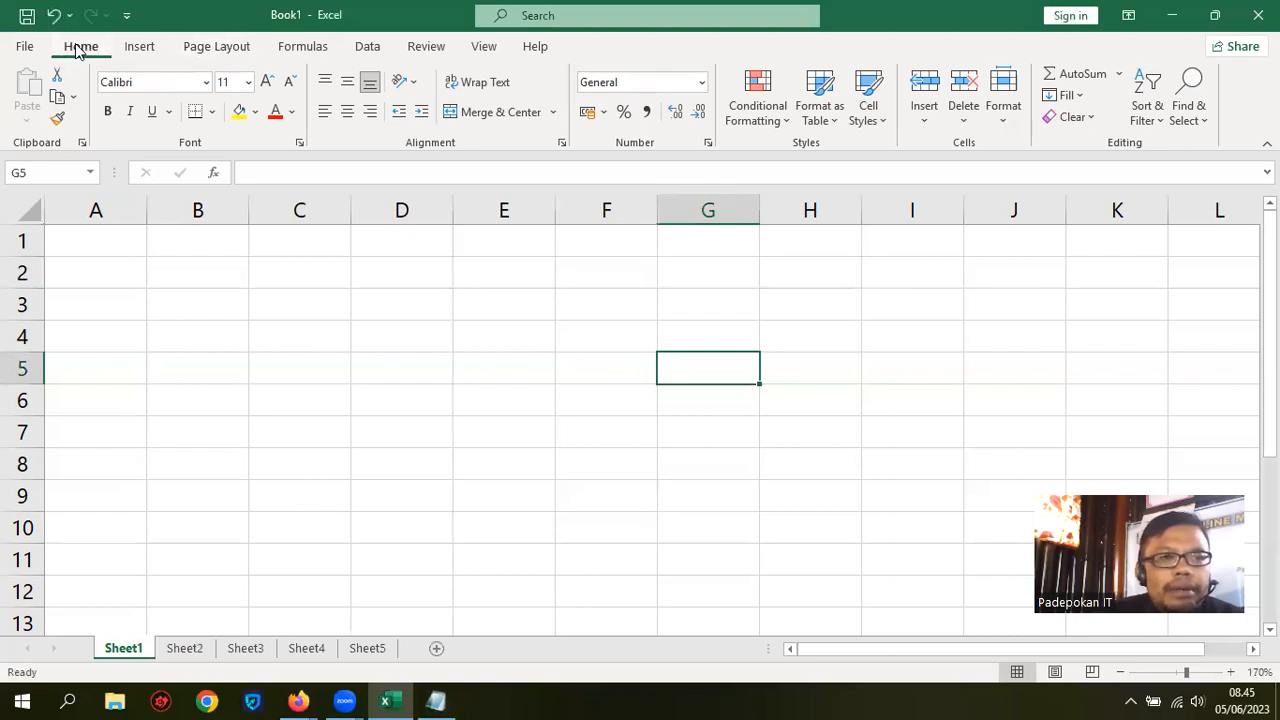
Look through the insert, formula, data and review commands, plus the cell merging and border options
left_click(142, 47)
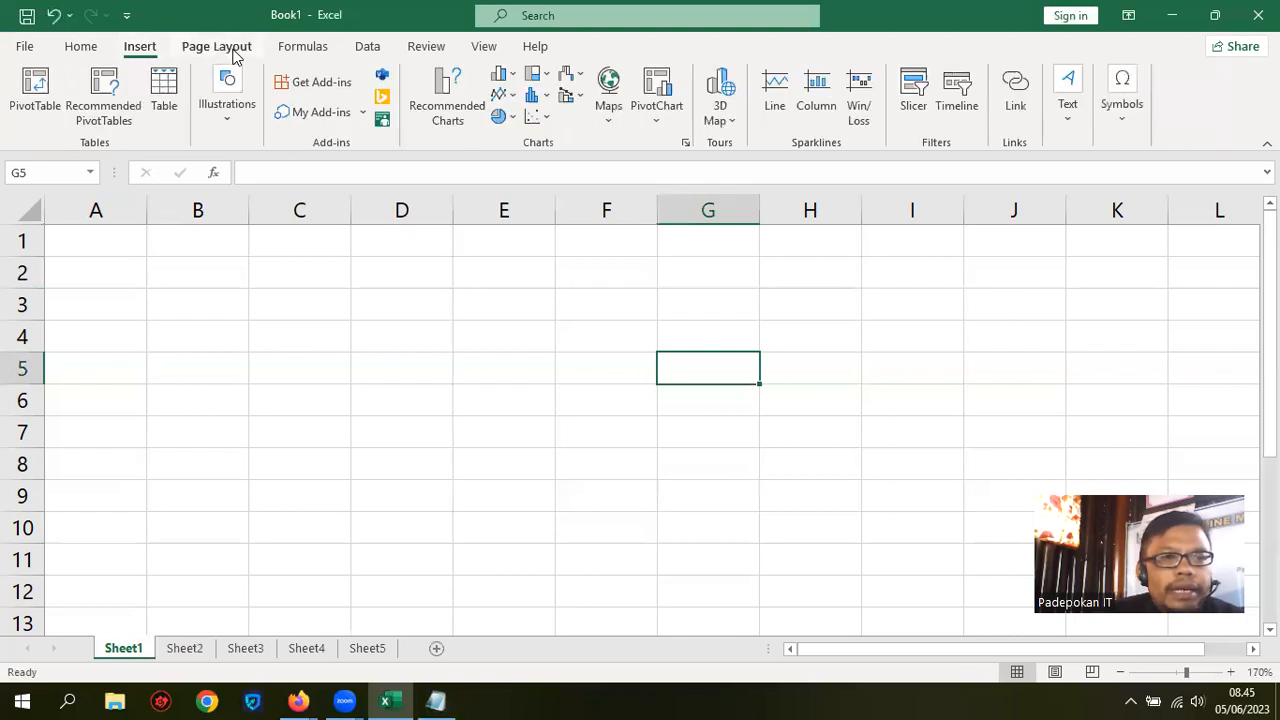
left_click(306, 47)
left_click(370, 48)
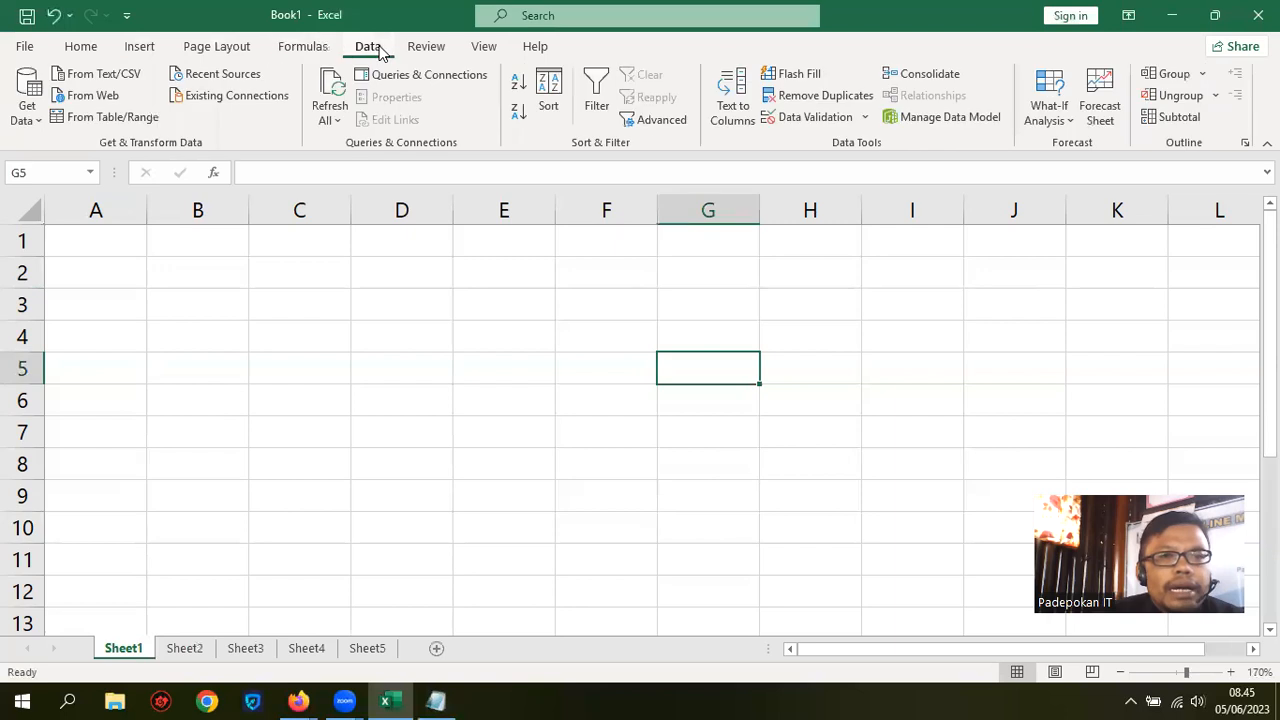
left_click(434, 48)
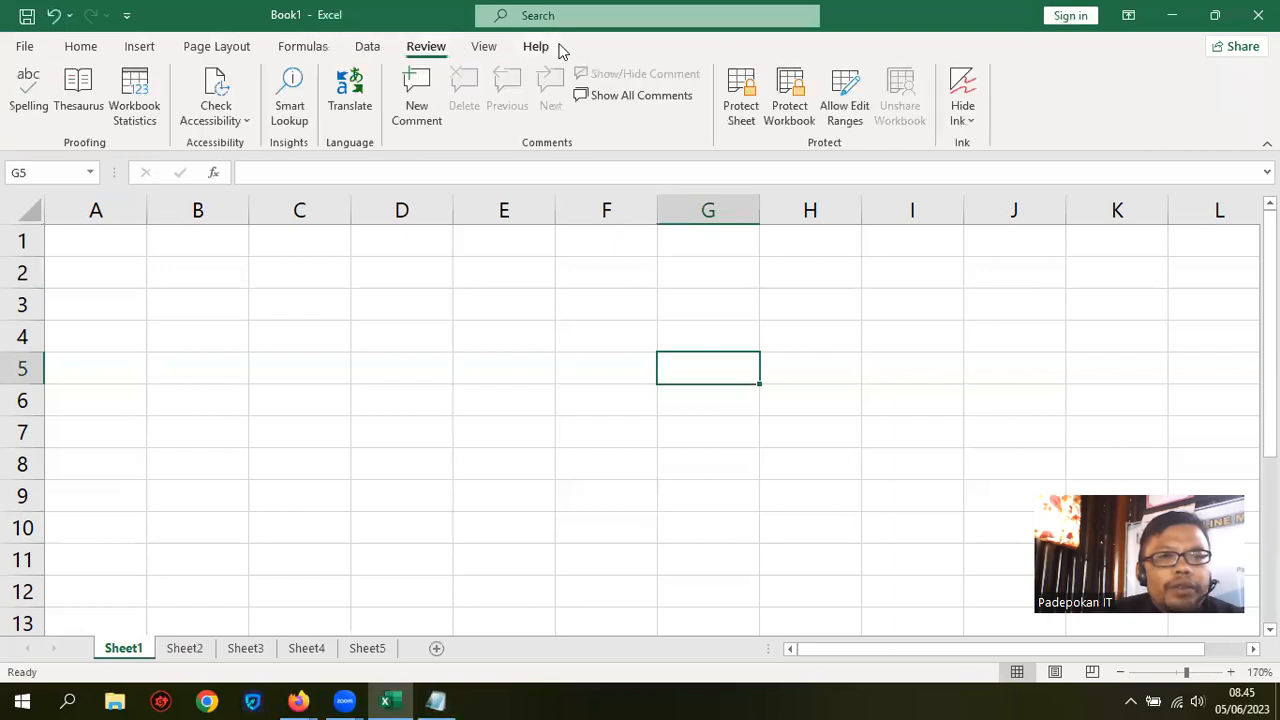
left_click(82, 47)
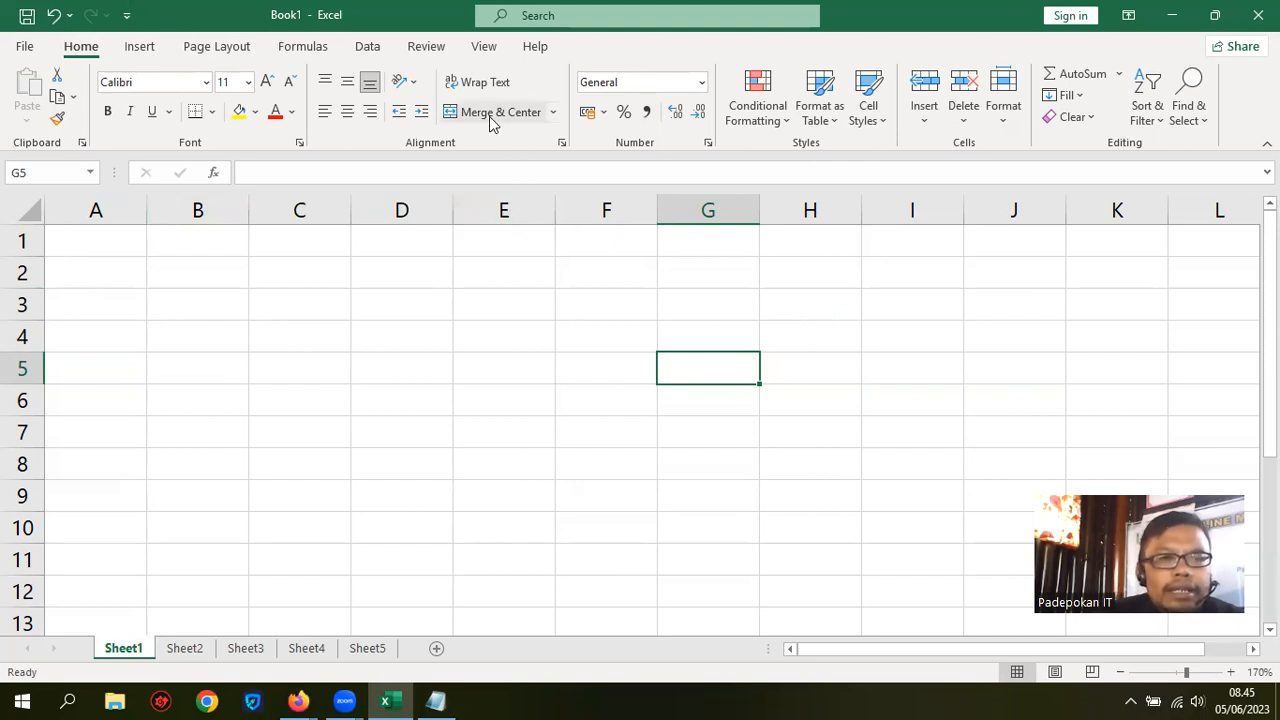
left_click(555, 116)
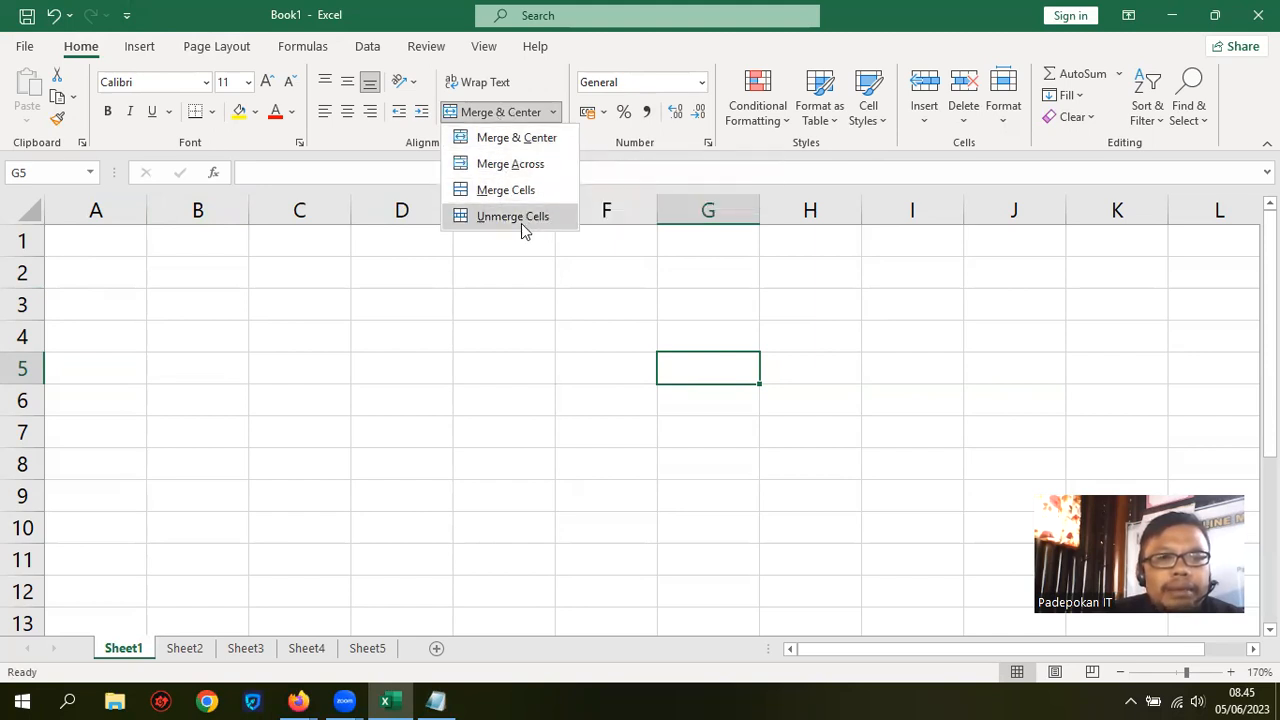
left_click(212, 120)
left_click(212, 112)
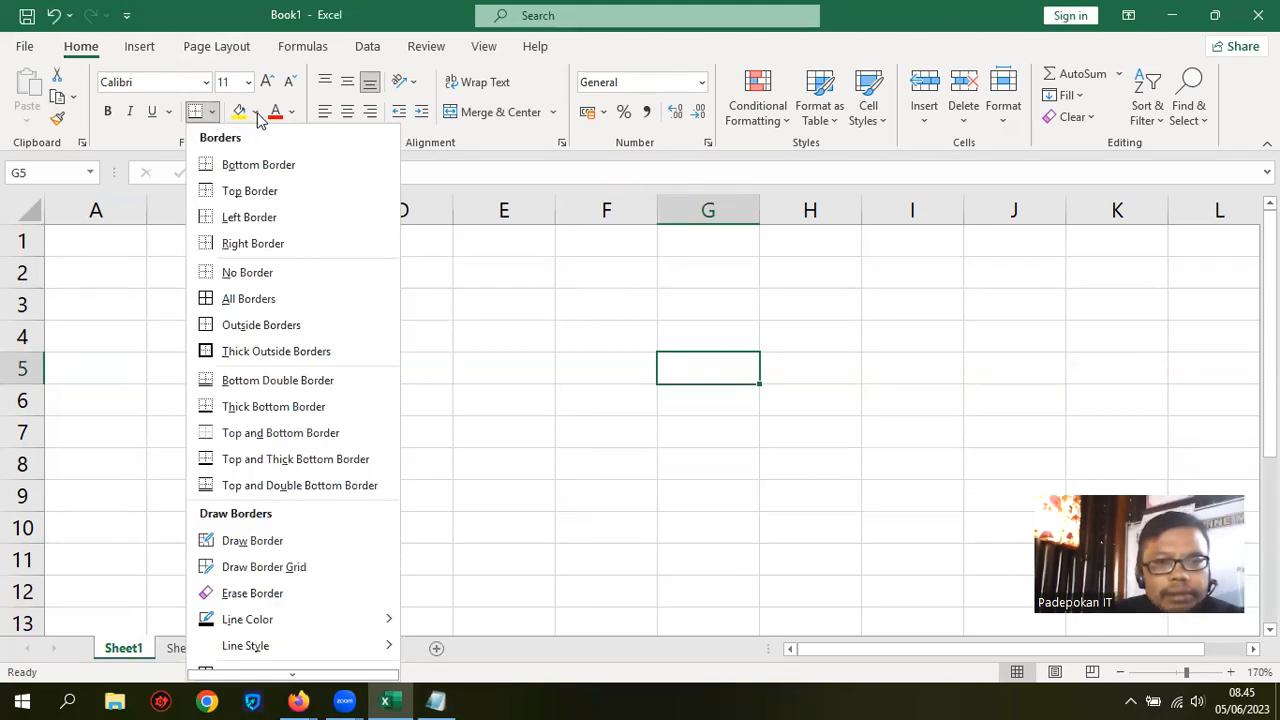
left_click(548, 321)
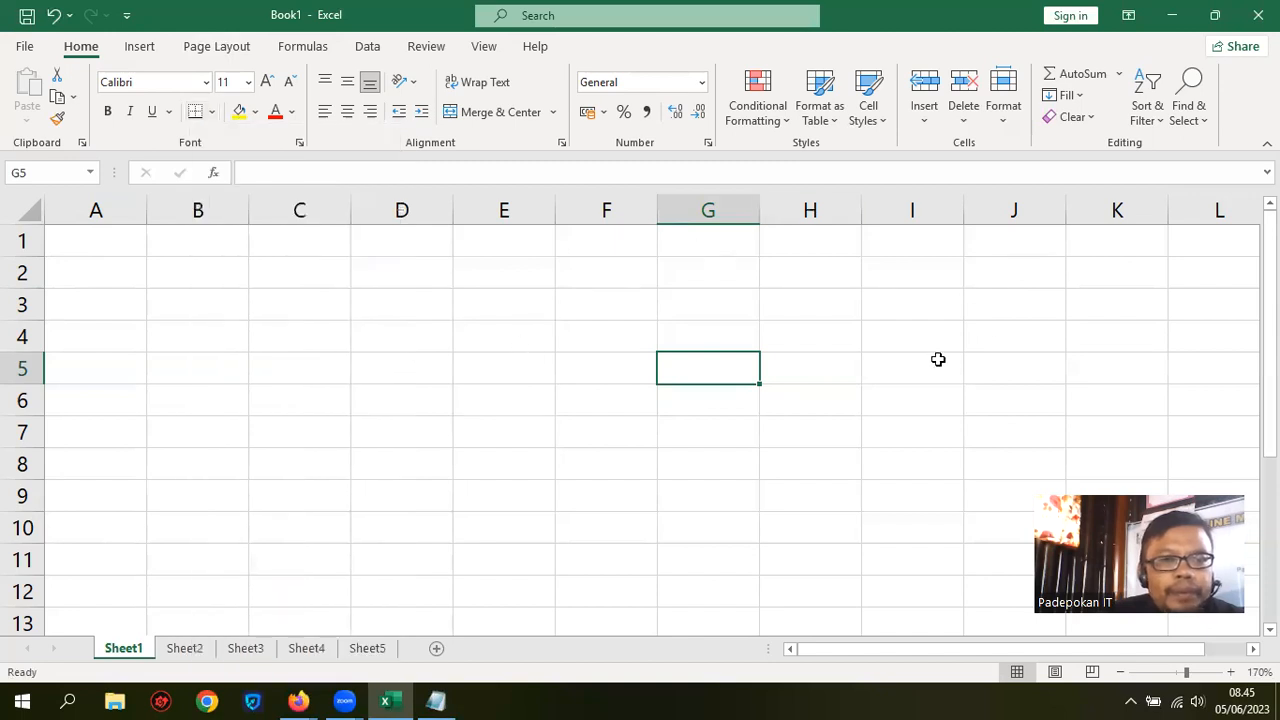
left_click(614, 333)
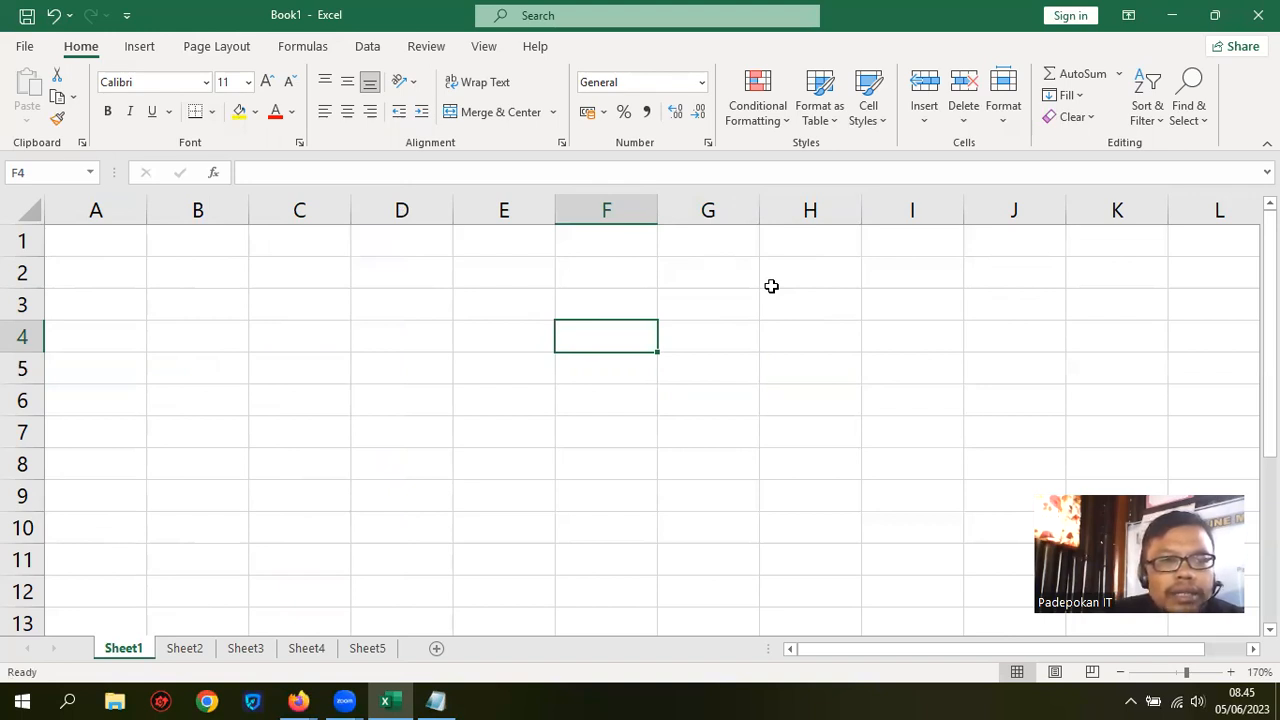
Enter the list heading "DAFTAR HADIR" in cell A1 and check where its text is stored
left_click(111, 250)
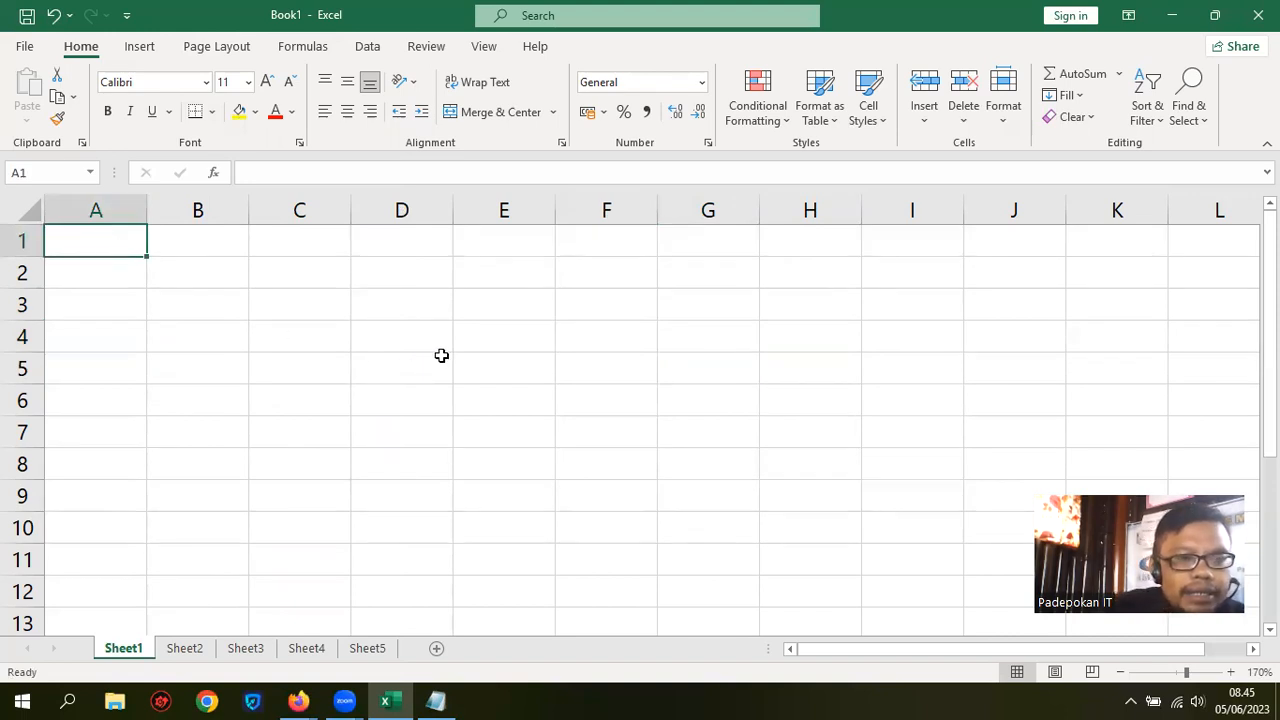
type("DAFT")
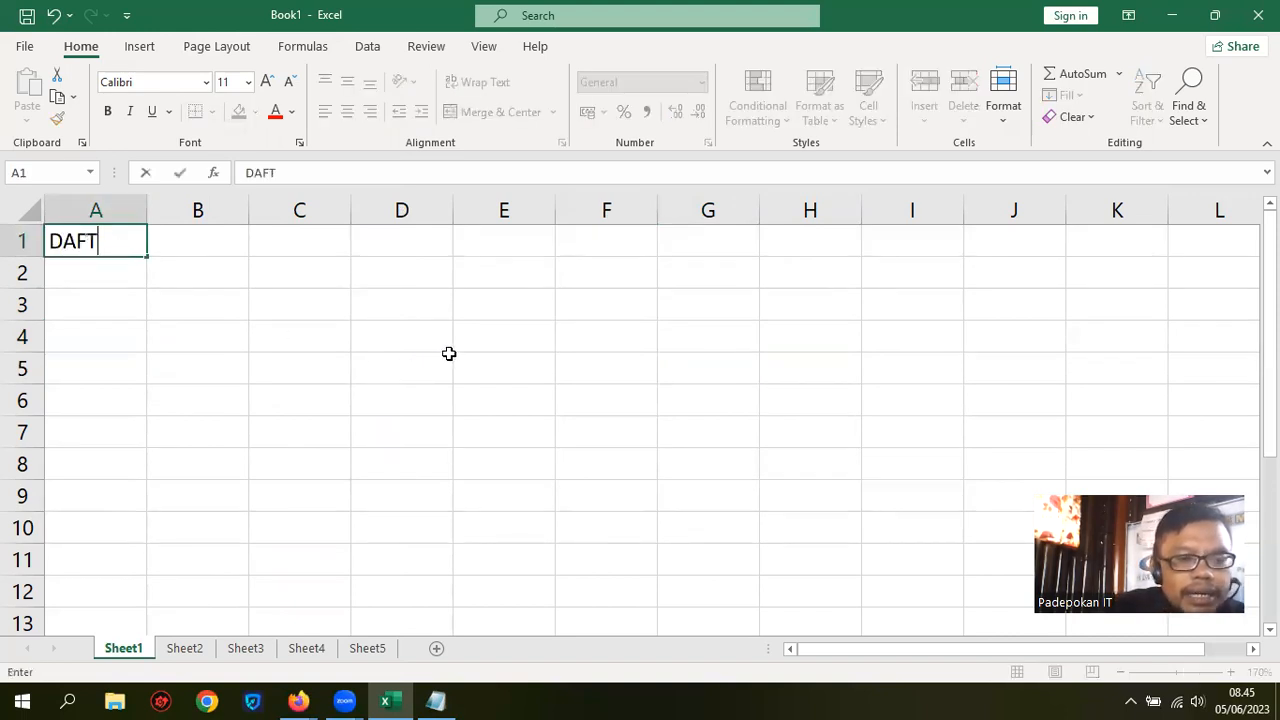
type("AR HADIR")
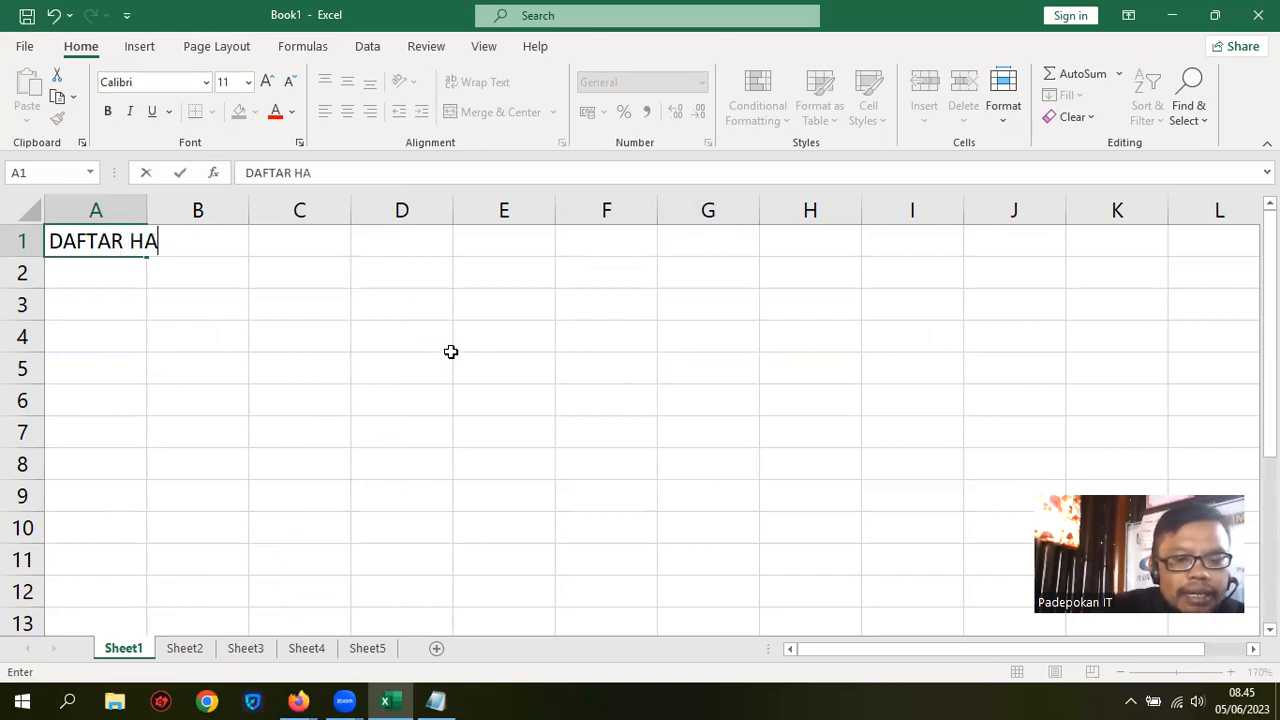
key("Return")
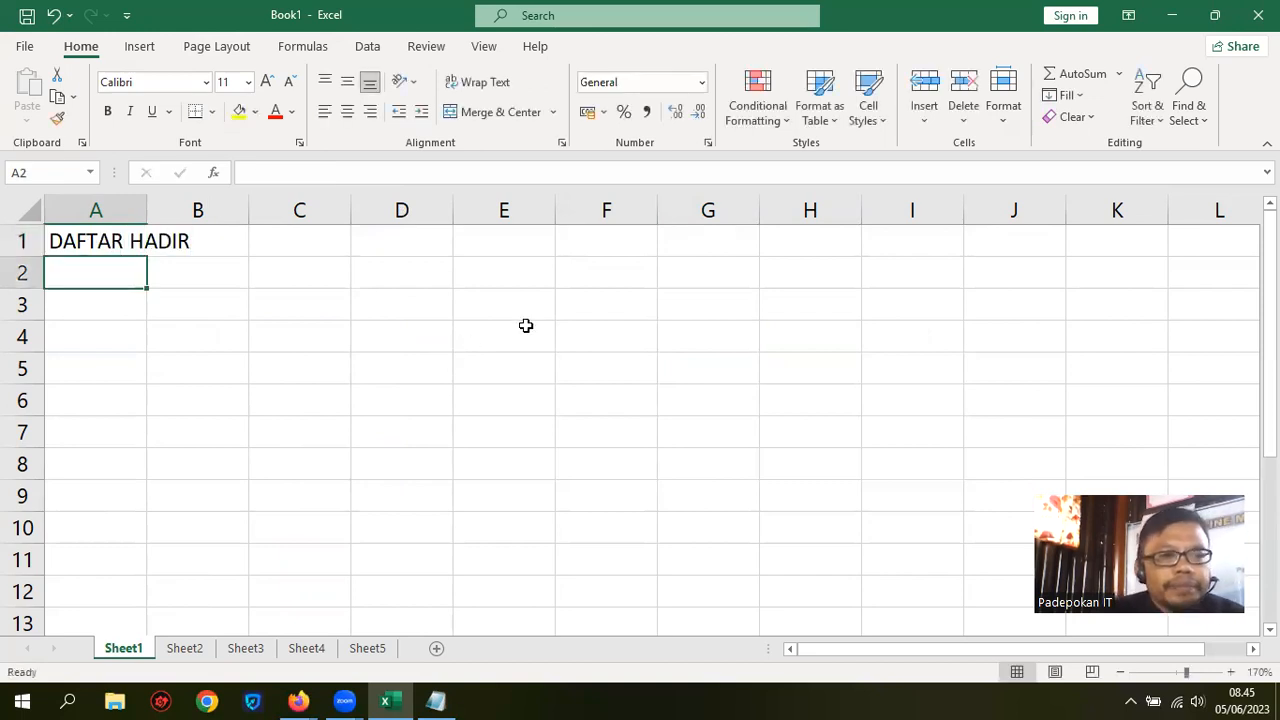
left_click(700, 376)
left_click(71, 252)
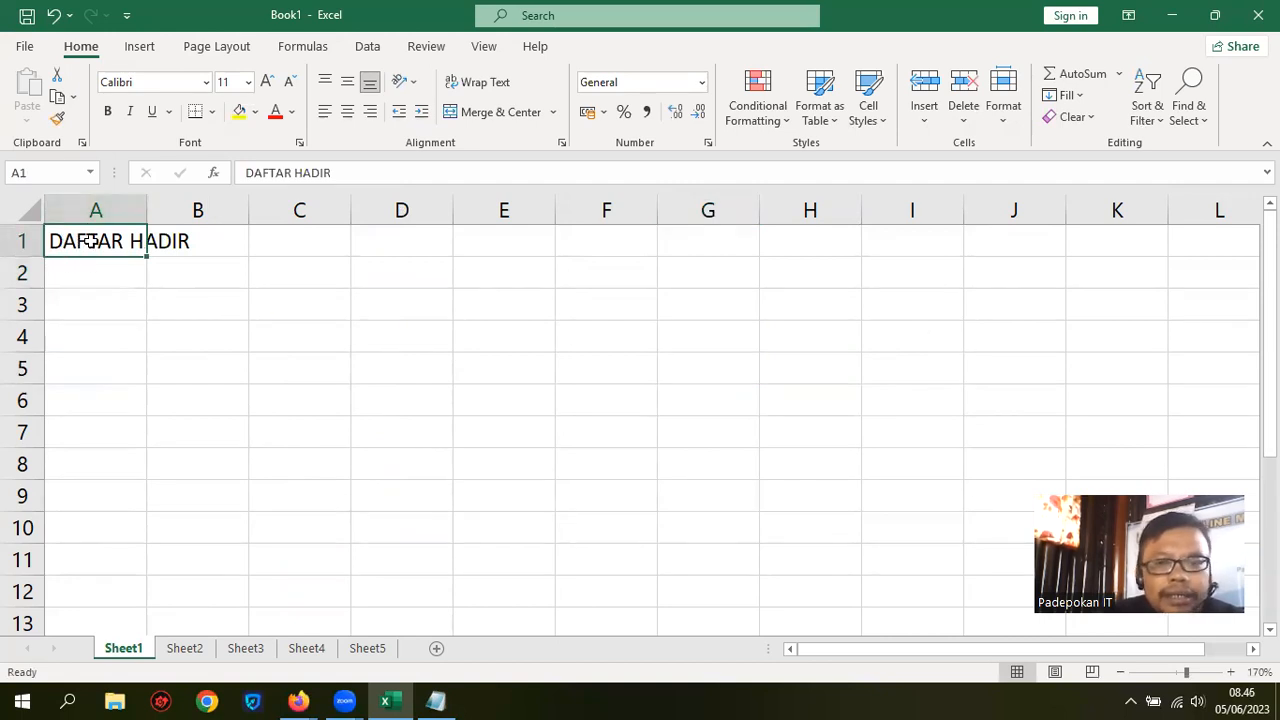
left_click(530, 355)
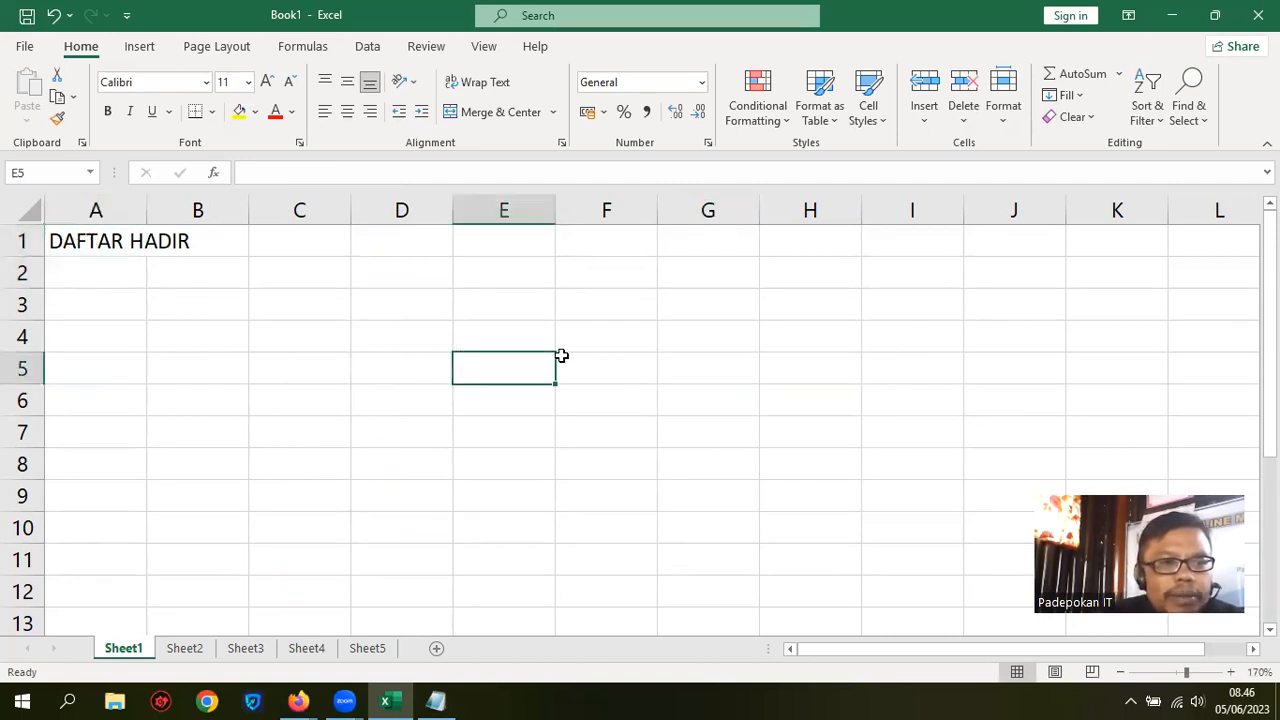
Extend the heading in cell A1 to "DAFTAR HADIR KARYAWAN" and try opening it for in-cell editing
left_click(72, 243)
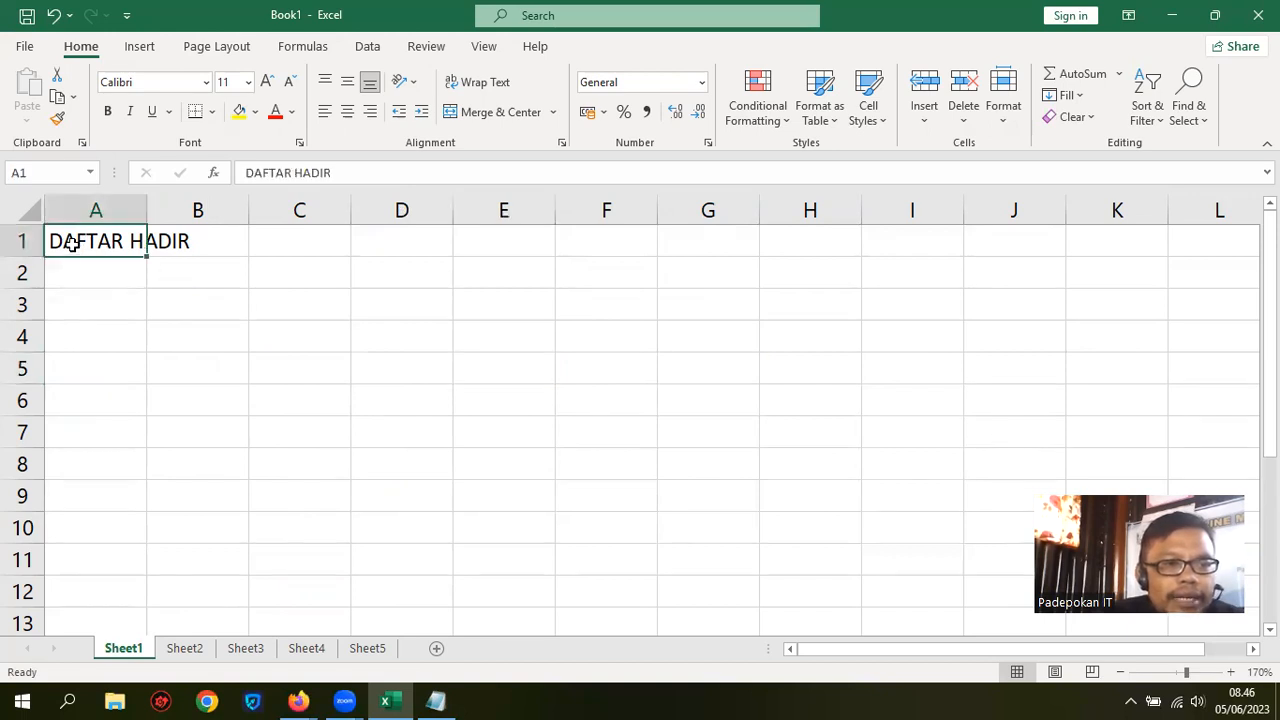
left_click(341, 172)
type("KARYAWAN")
key("Return")
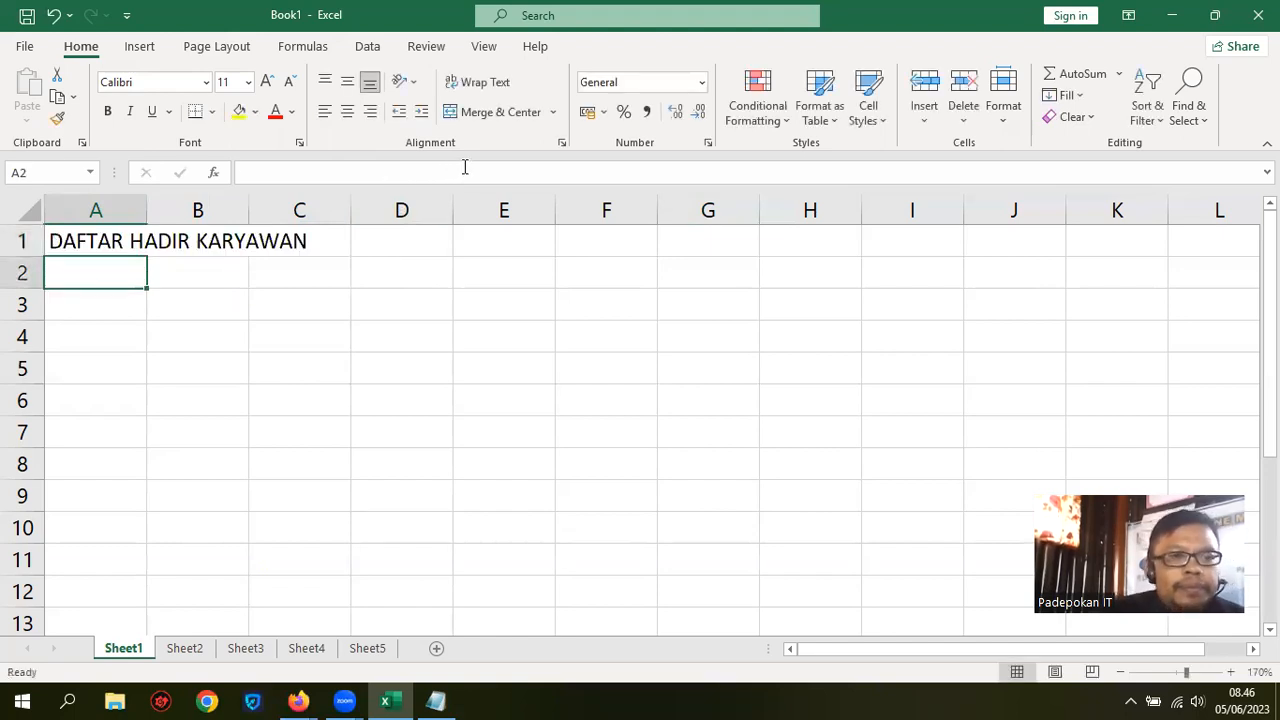
left_click(70, 241)
double_click(70, 241)
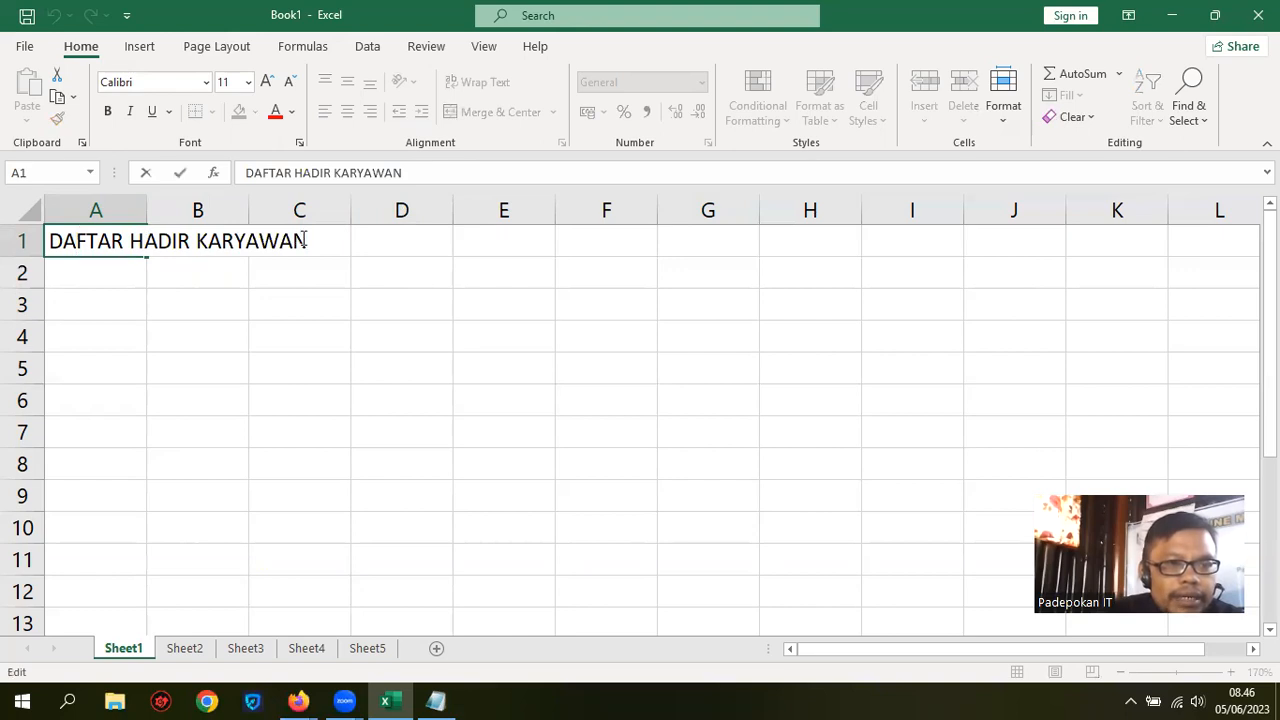
left_click(560, 343)
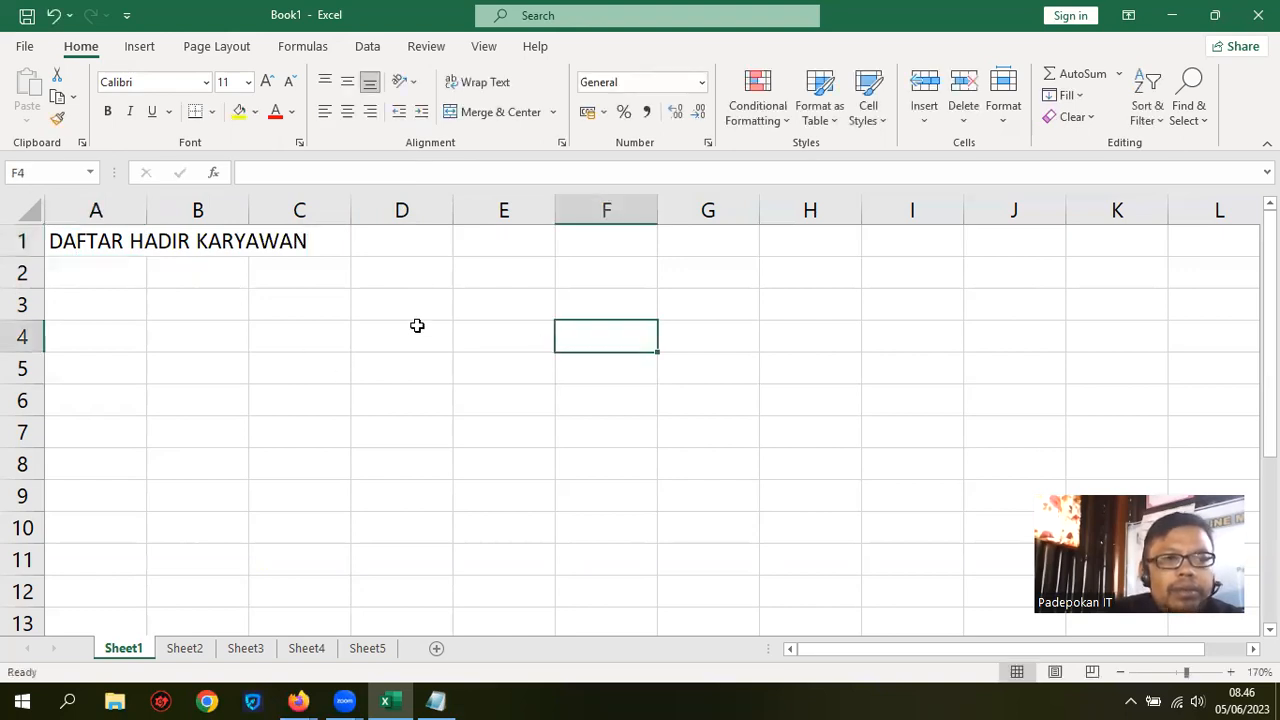
left_click(63, 243)
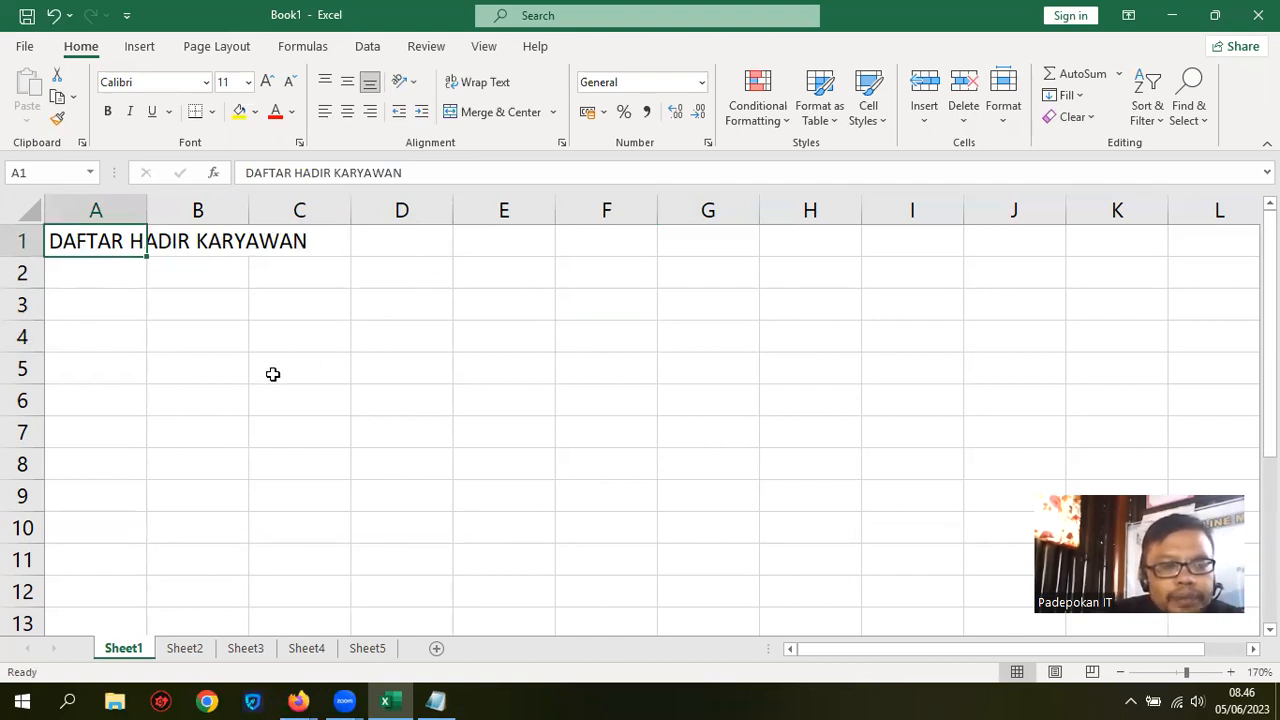
Enter the column headings NO, NAMA, JABATAN and TANDA TANGAN in cells A3 to D3
left_click(97, 302)
type("NO")
key("Tab")
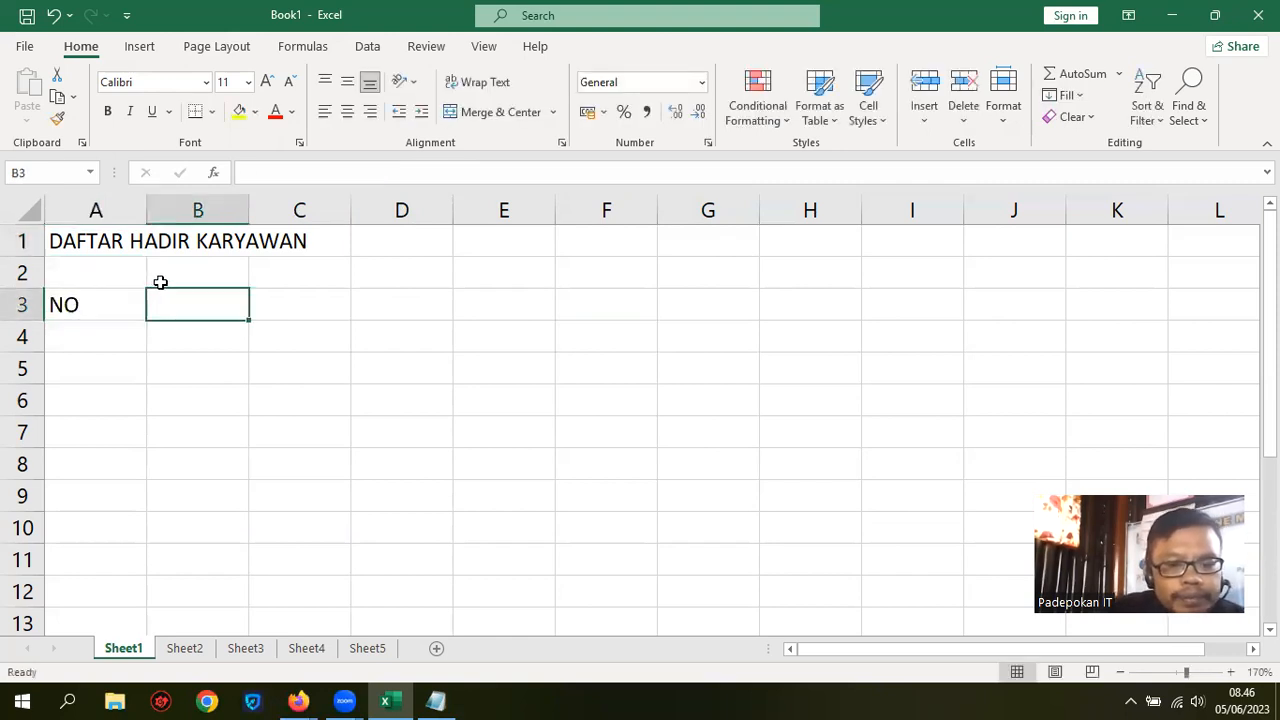
type("NAMA")
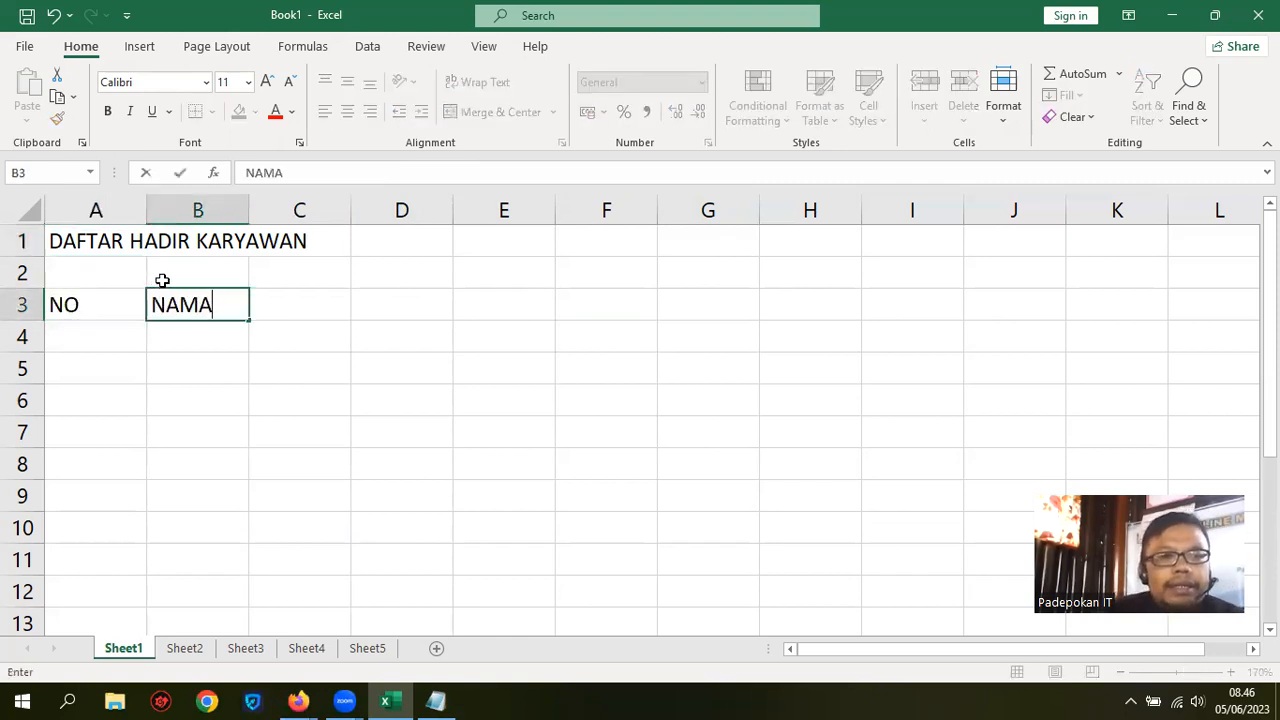
key("Tab")
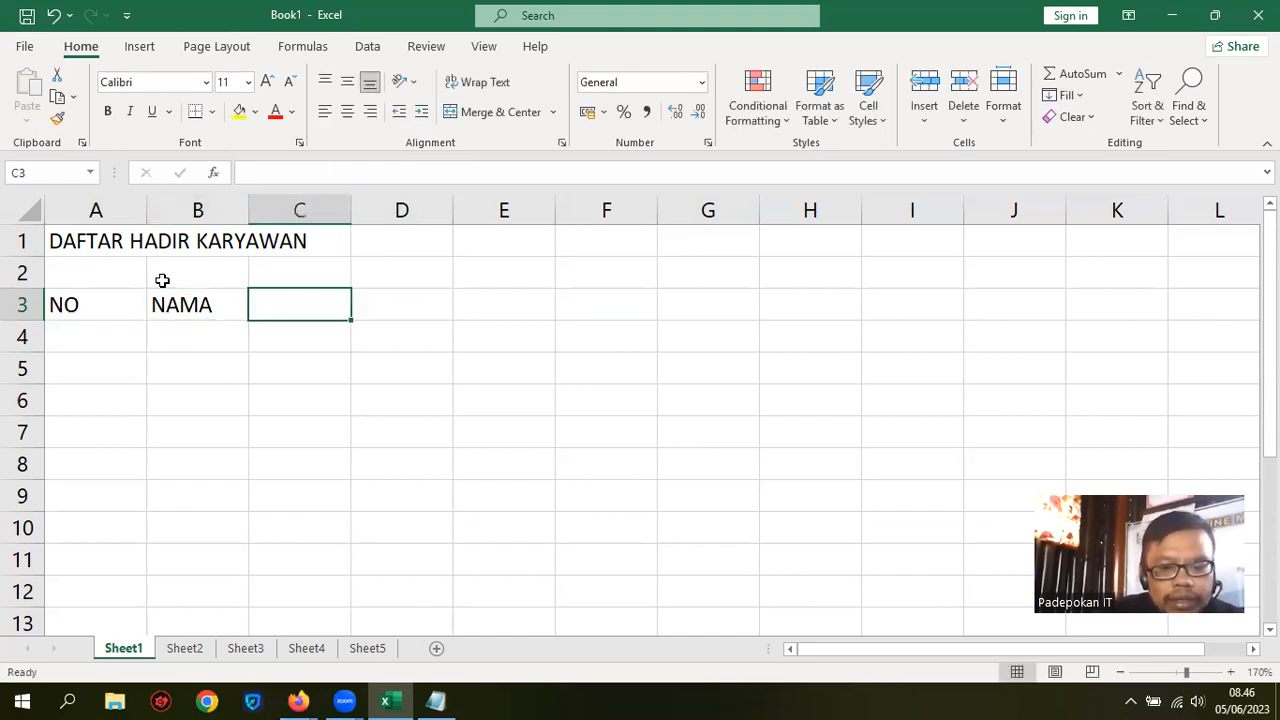
type("ATAN")
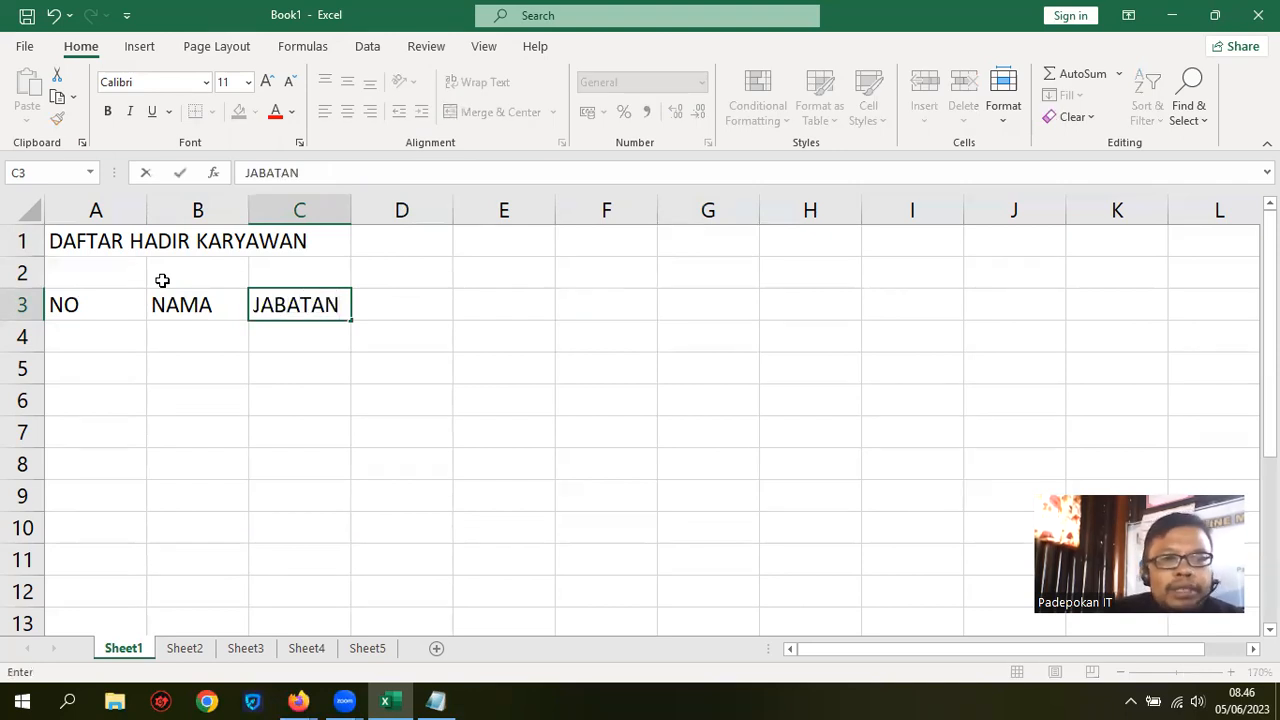
key("Tab")
type("TA")
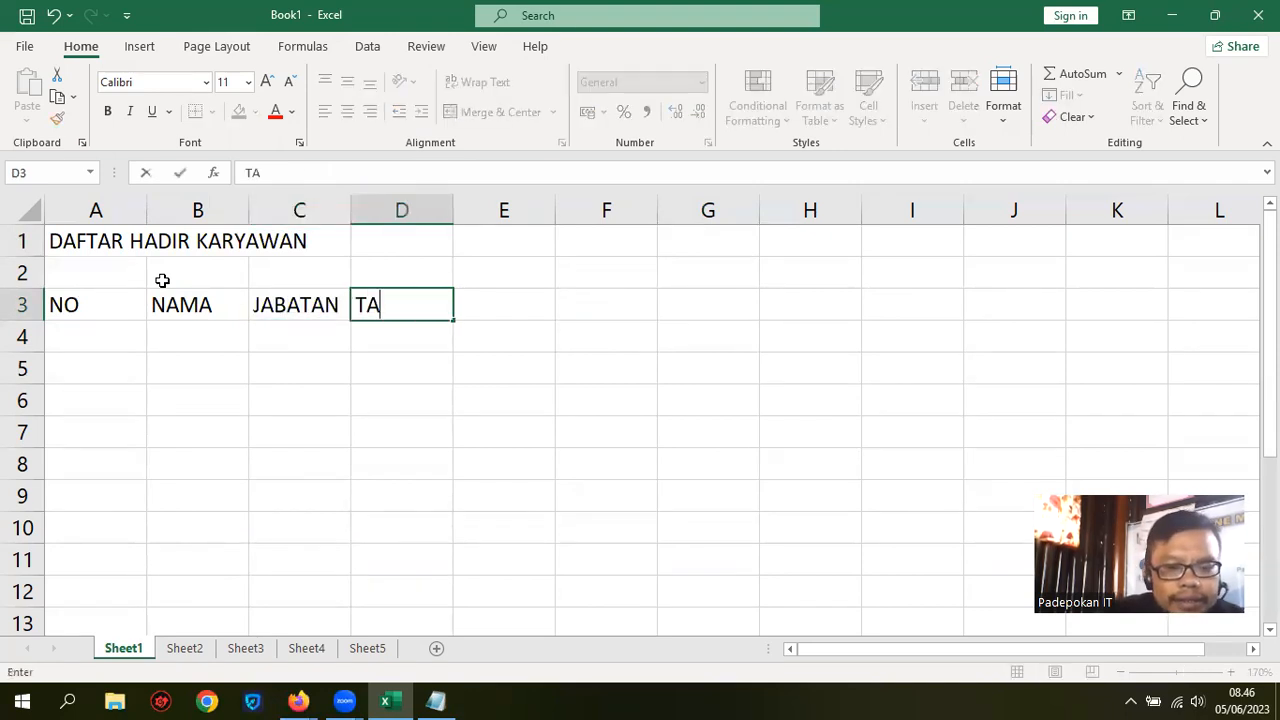
type("NDA TANGAN")
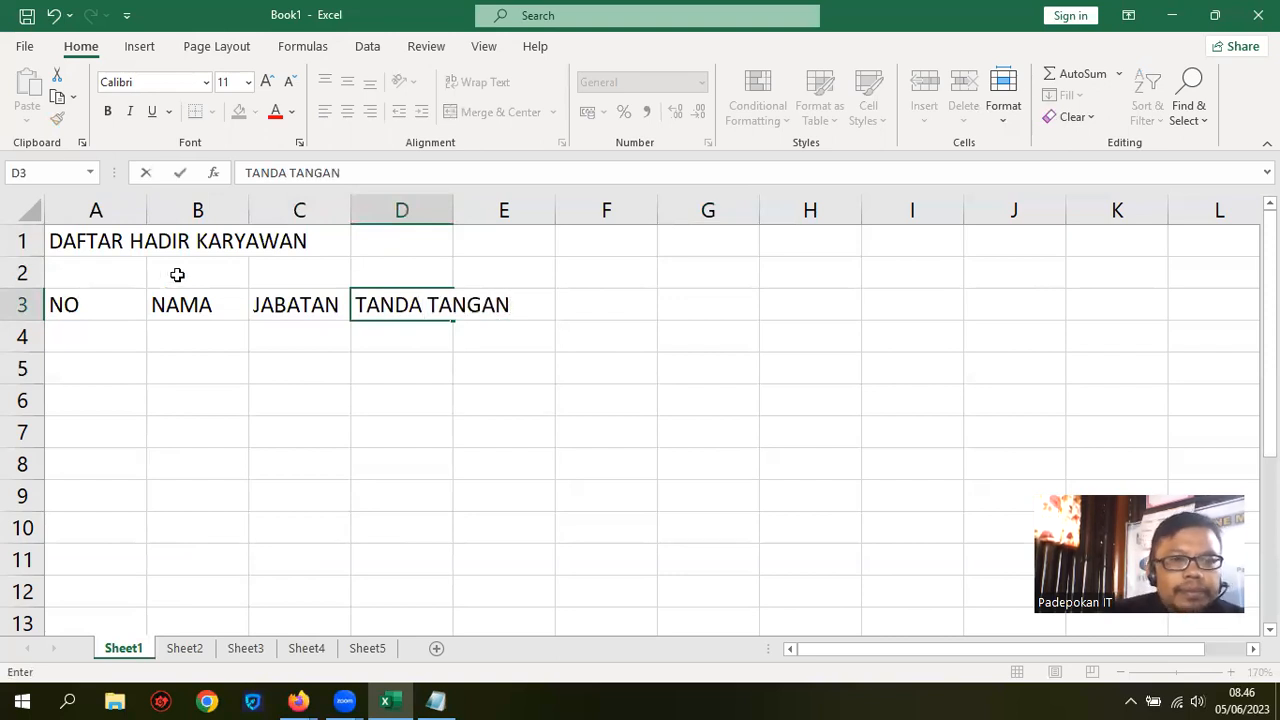
left_click(572, 410)
Examine which cells the TANDA TANGAN heading covers in row 3, comparing columns D and E with the cells below
left_click(413, 305)
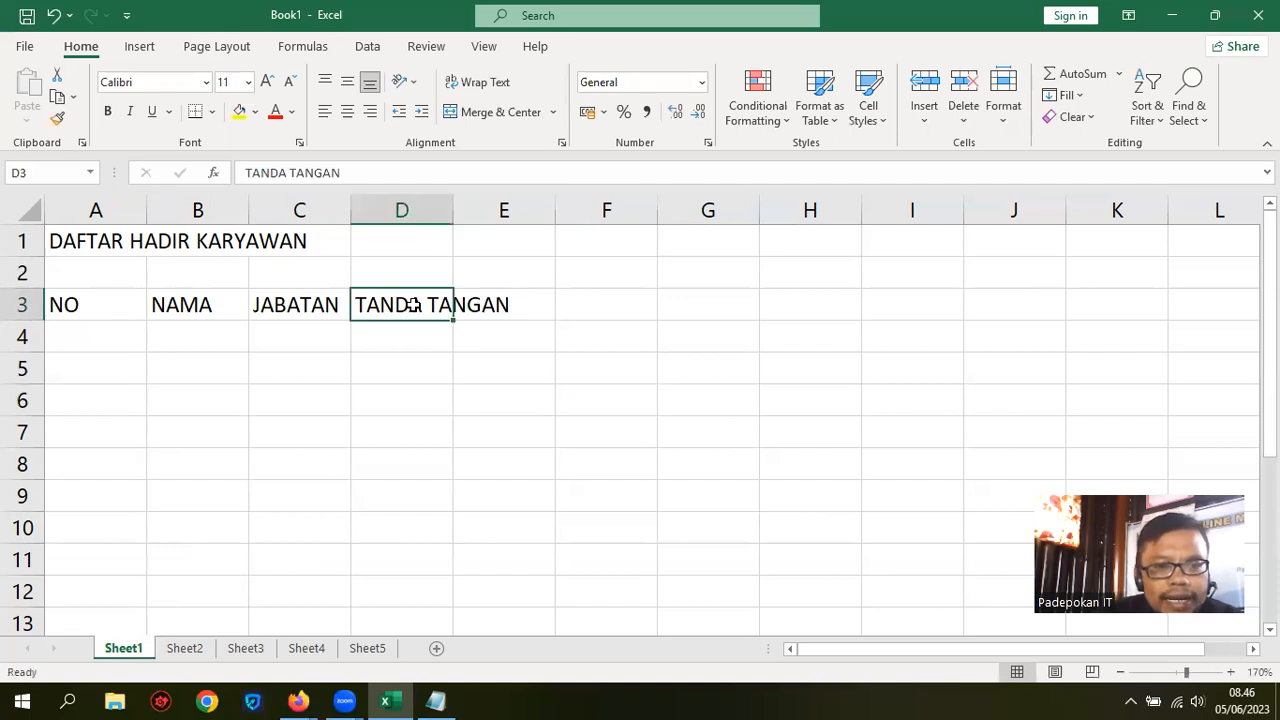
left_click(413, 333)
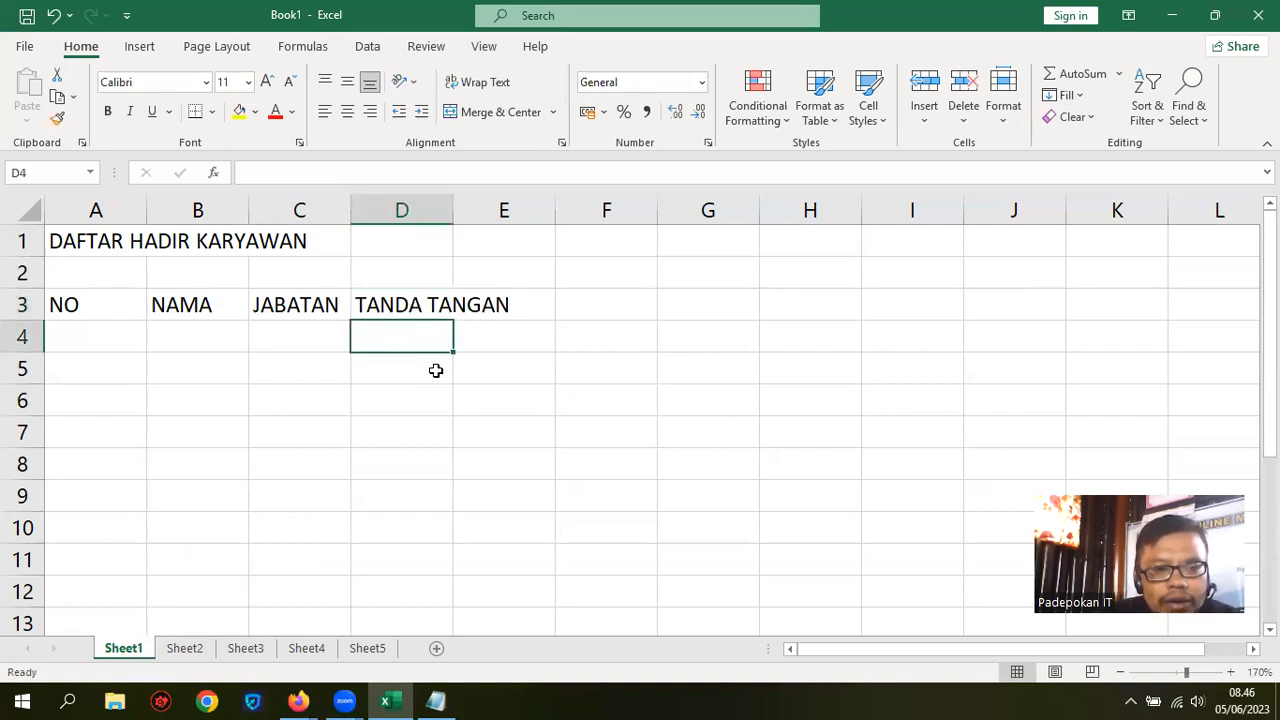
left_click(535, 408)
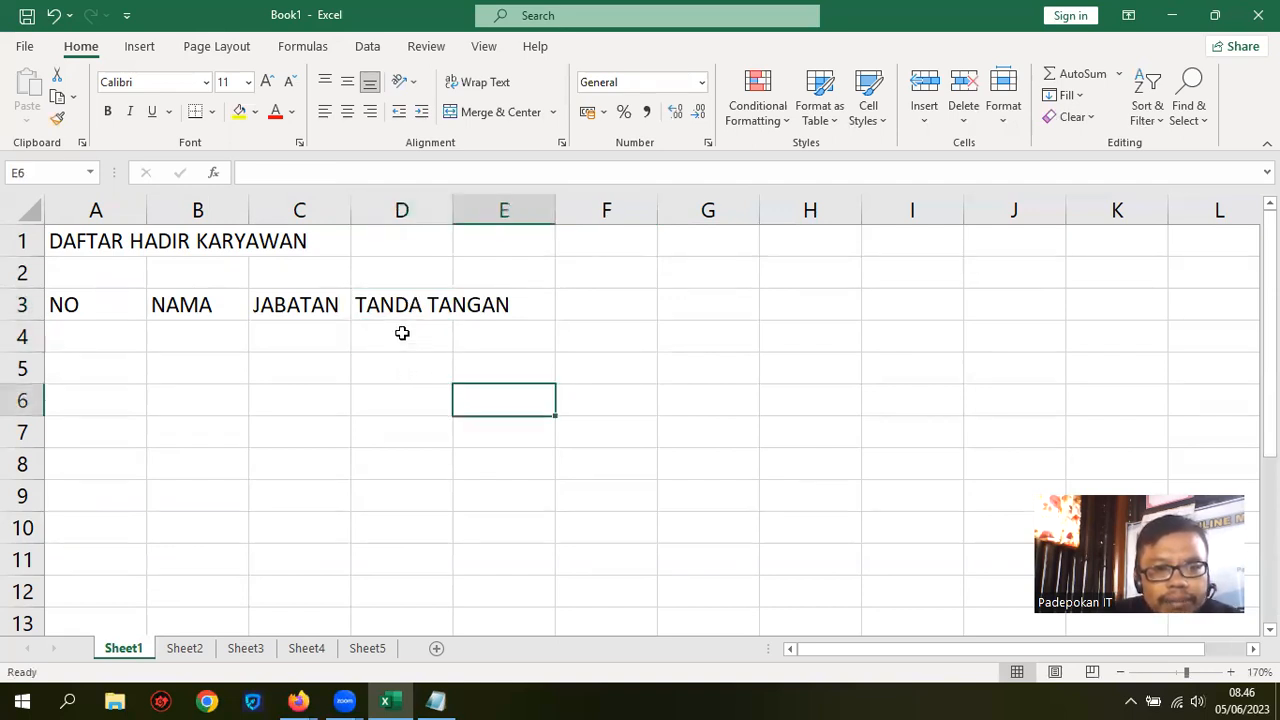
left_click(401, 333)
left_click(509, 334)
left_click(408, 338)
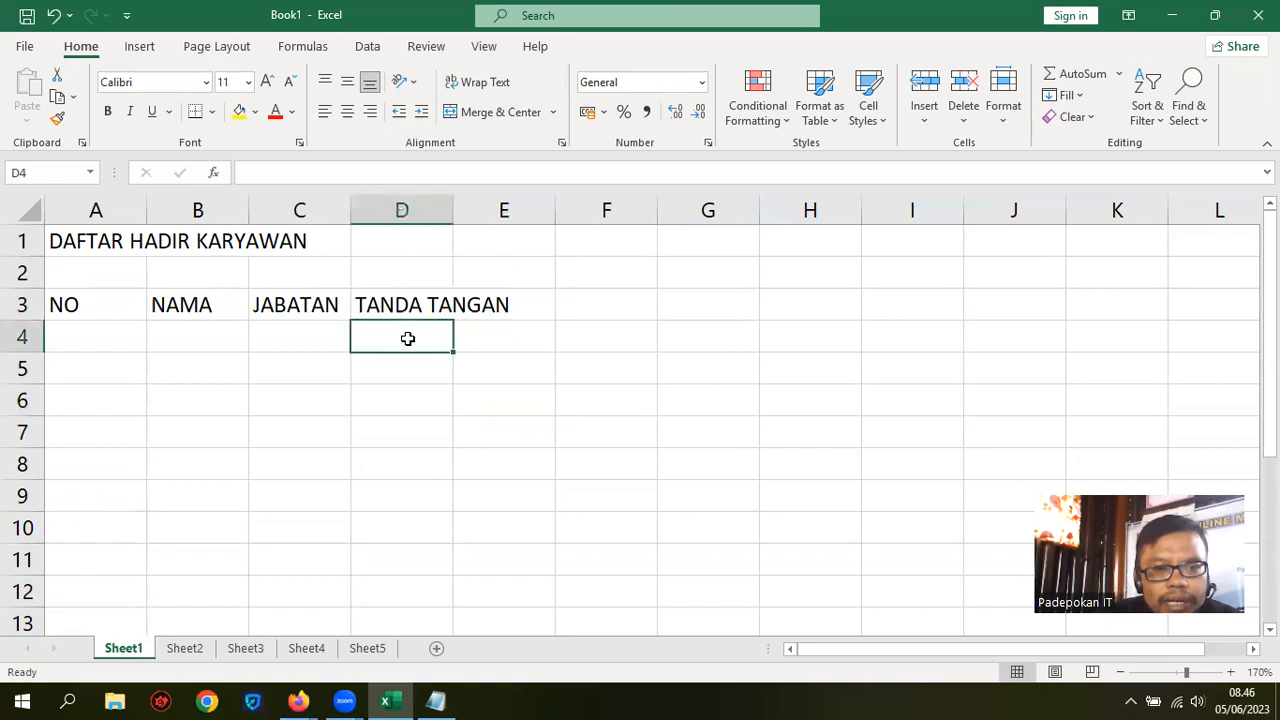
left_click(535, 389)
left_click_drag(385, 304, 540, 310)
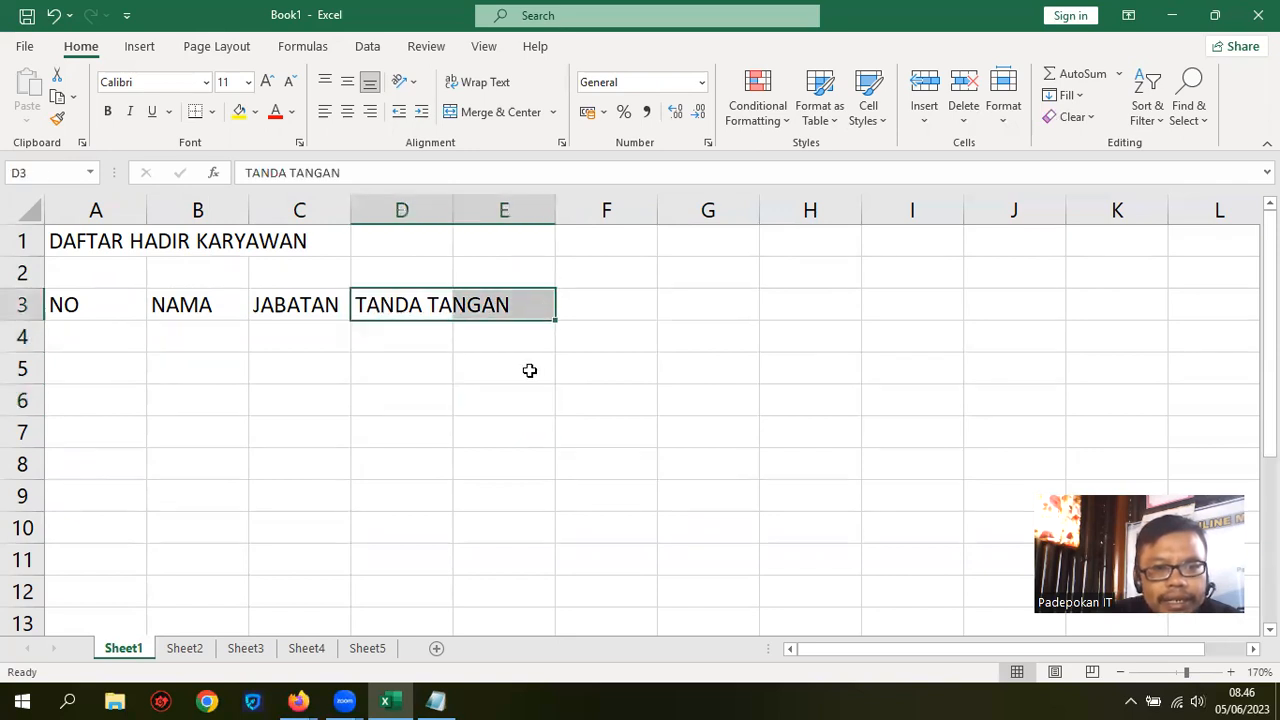
left_click(530, 370)
left_click(405, 312)
left_click(503, 305)
left_click(490, 364)
Merge and center the TANDA TANGAN heading across D3:E3, and compare it with the separate cells D4 and E4
left_click(391, 297)
left_click_drag(391, 297, 503, 305)
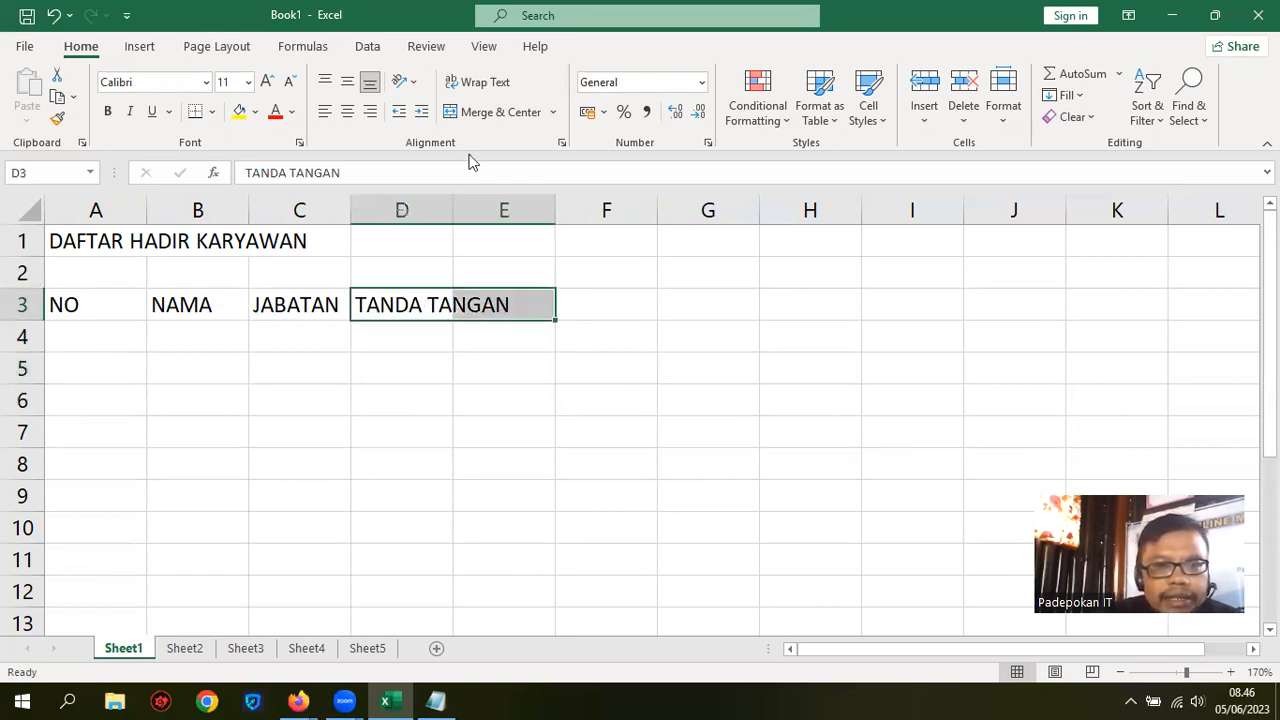
left_click(482, 112)
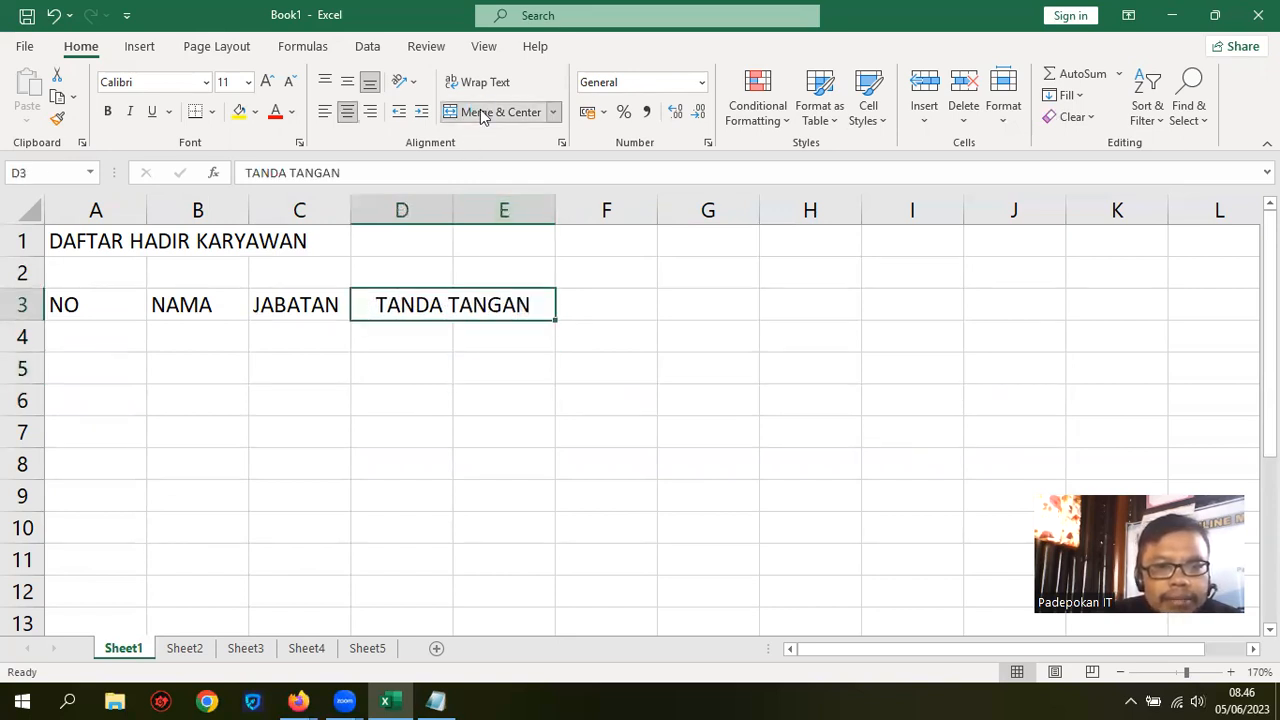
left_click(696, 365)
left_click(433, 312)
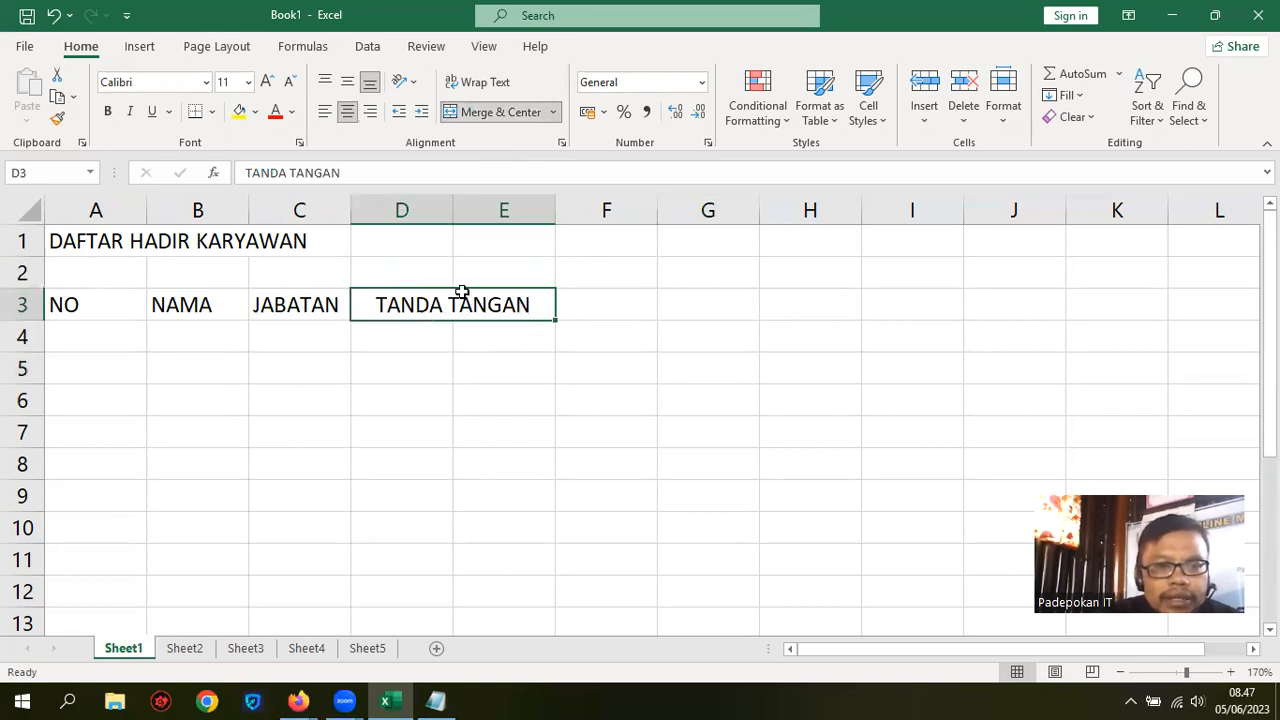
left_click(411, 337)
left_click(491, 337)
left_click(417, 337)
left_click(512, 337)
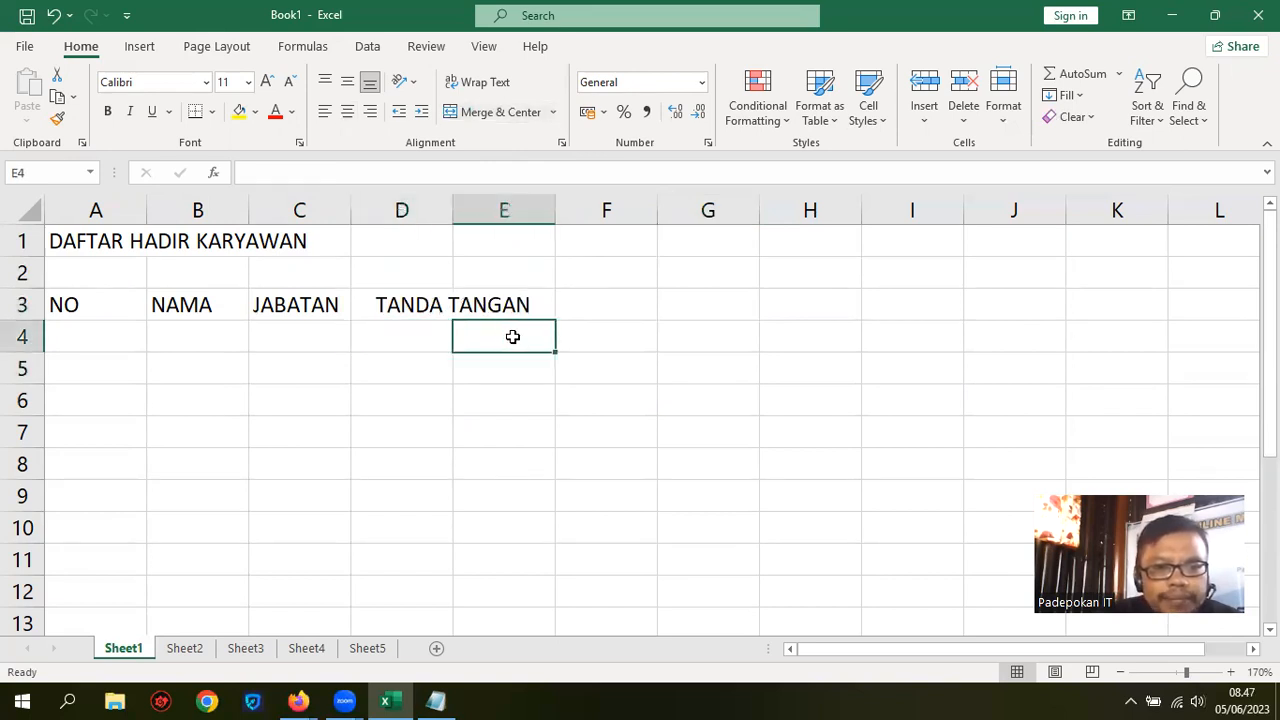
Enter the column heading KETERANGAN in cell F3
left_click(636, 312)
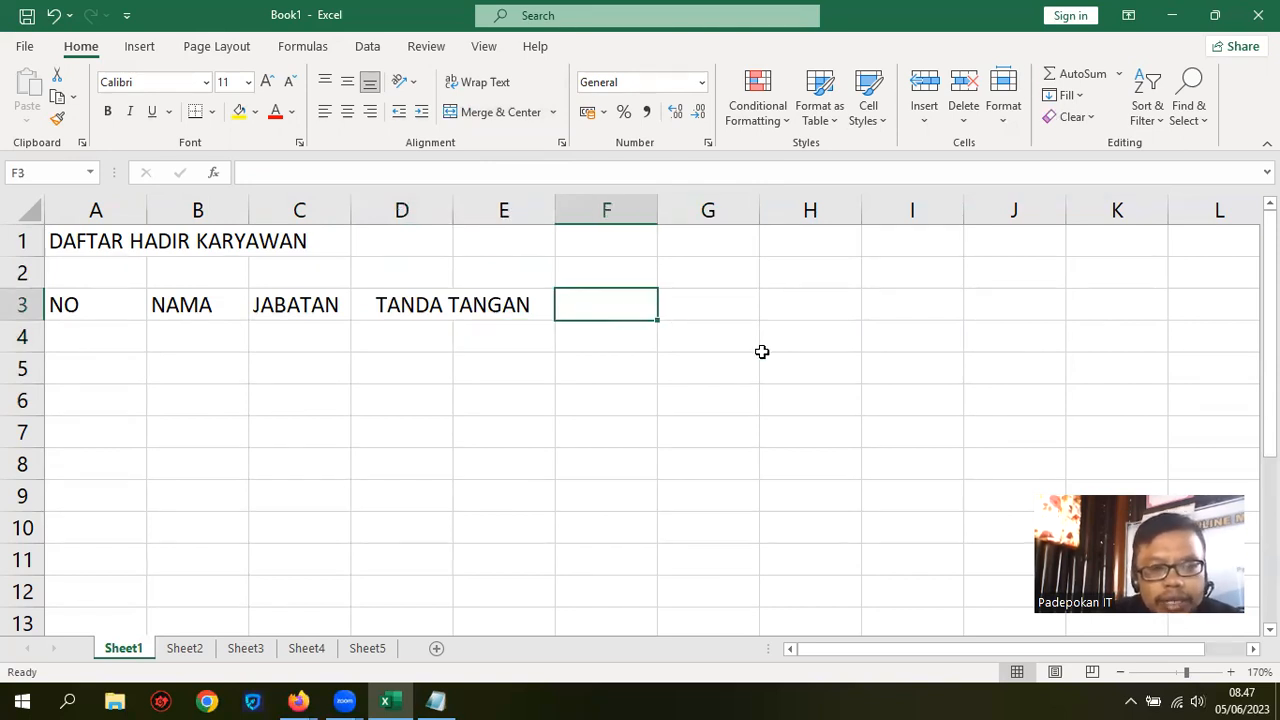
type("KETERANGAN")
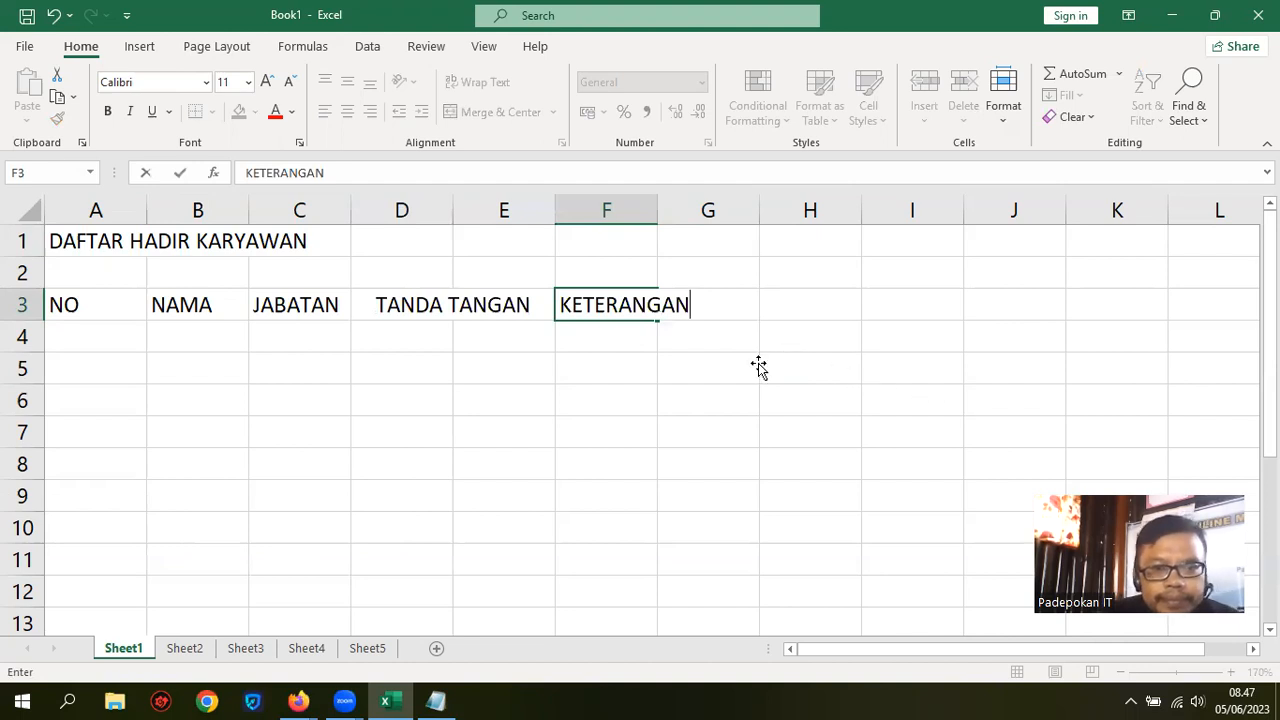
left_click(754, 367)
Widen column F to fit the KETERANGAN heading and narrow column A for the row numbers
left_click_drag(659, 205, 717, 206)
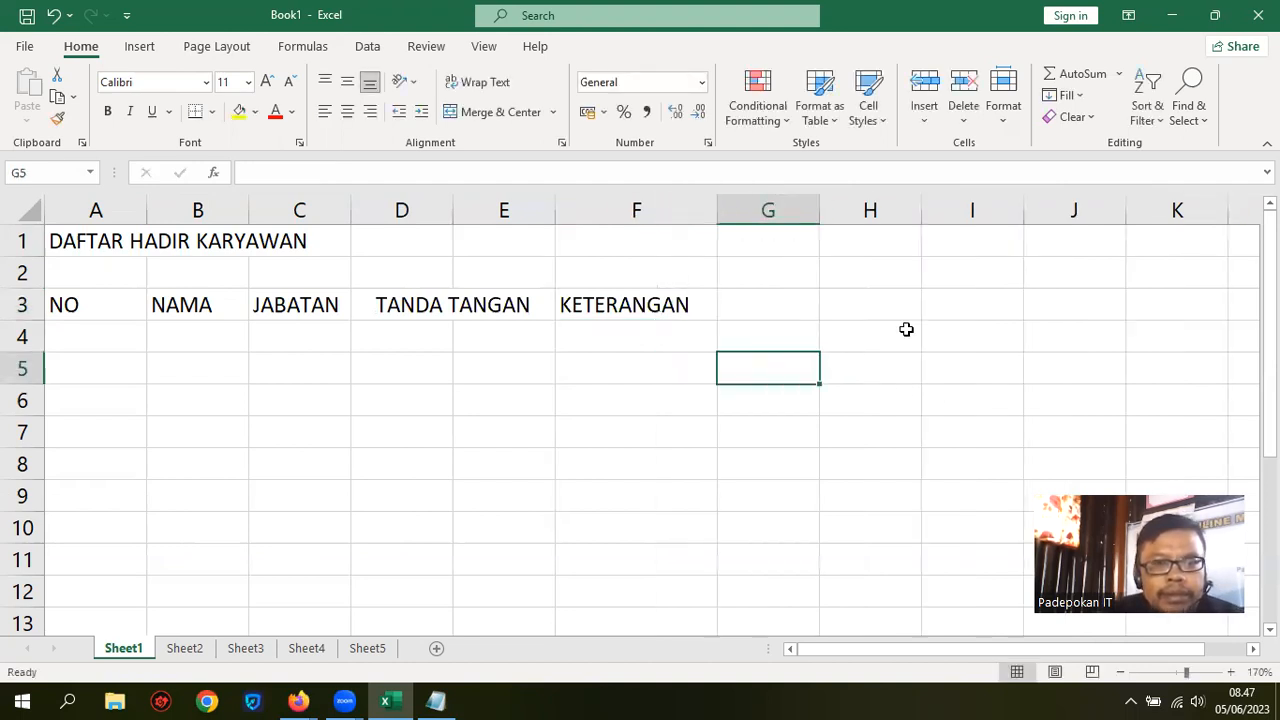
left_click(906, 329)
left_click_drag(148, 209, 114, 209)
Enter 1 in A4 and 2 in A5, and fill the number series down to 20 in A23
left_click(76, 342)
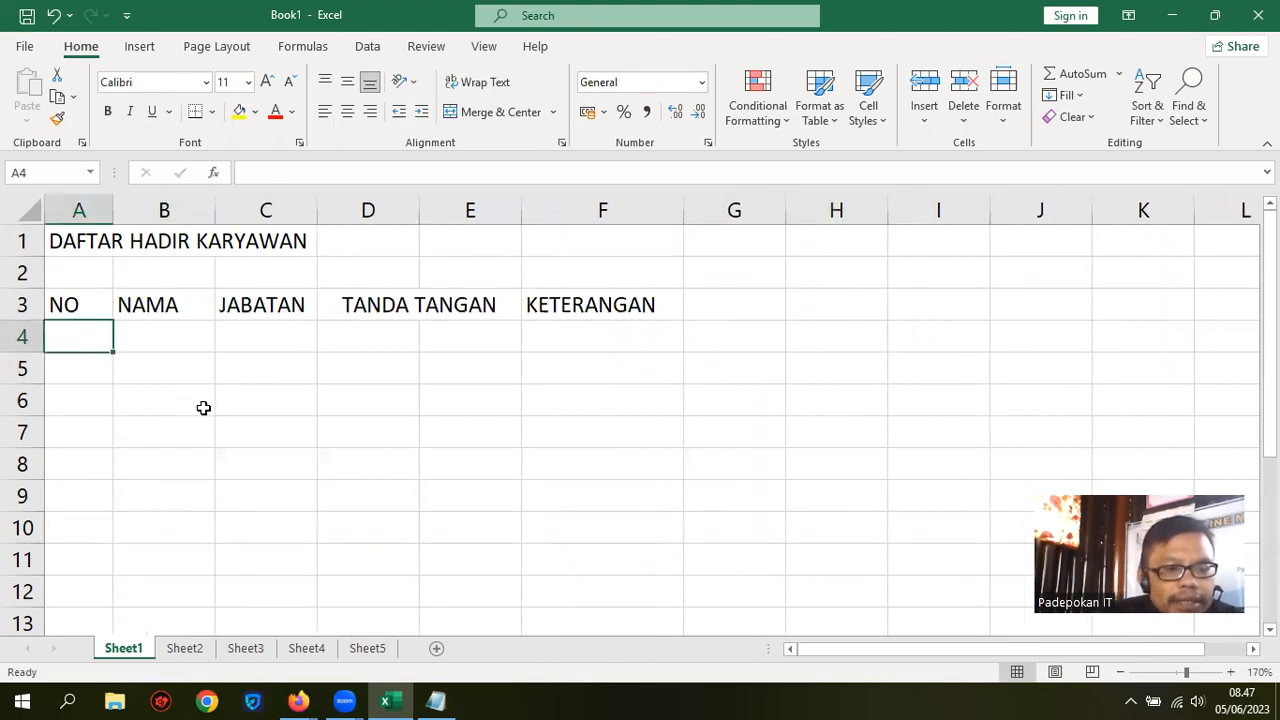
type("1")
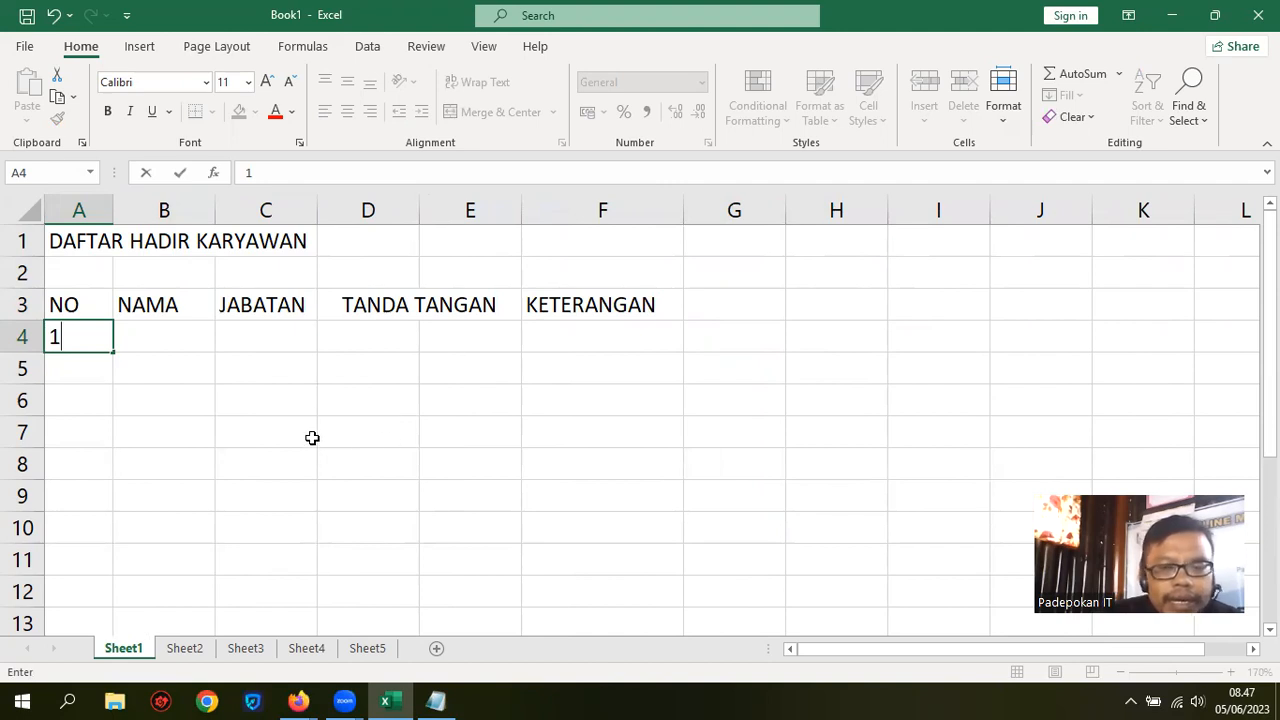
left_click(256, 396)
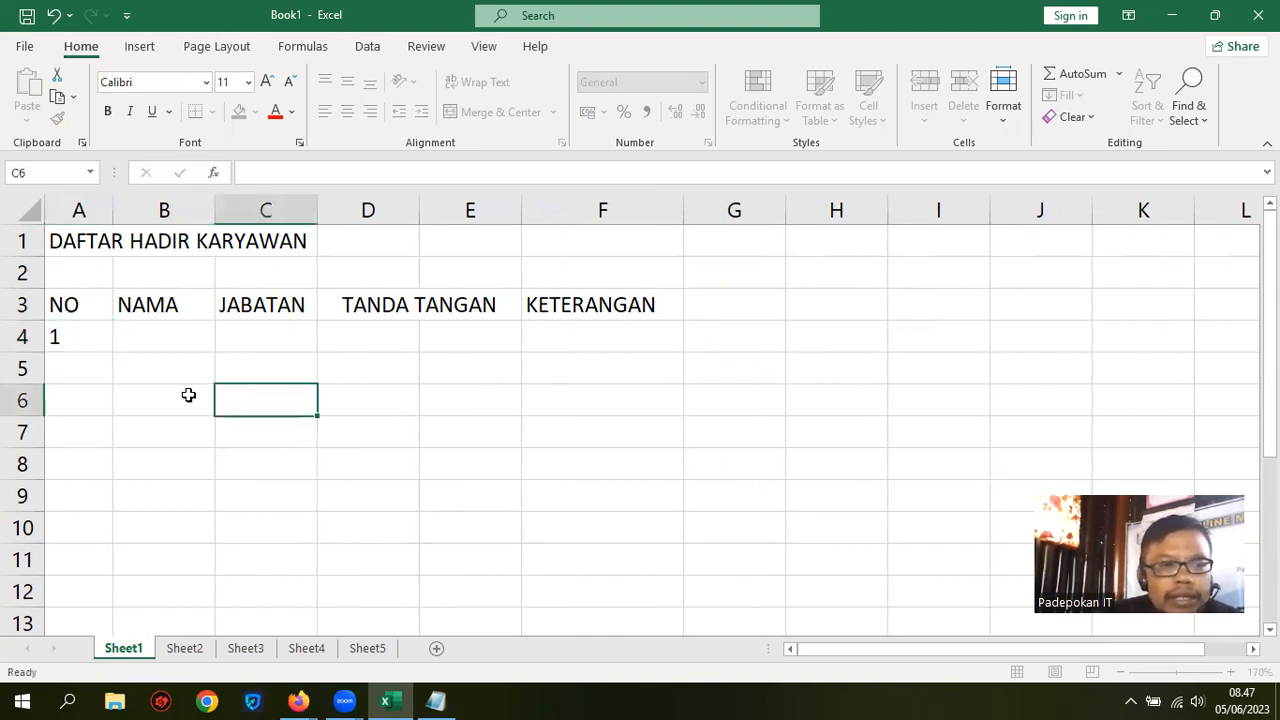
left_click(83, 335)
left_click(70, 373)
type("2")
left_click(276, 452)
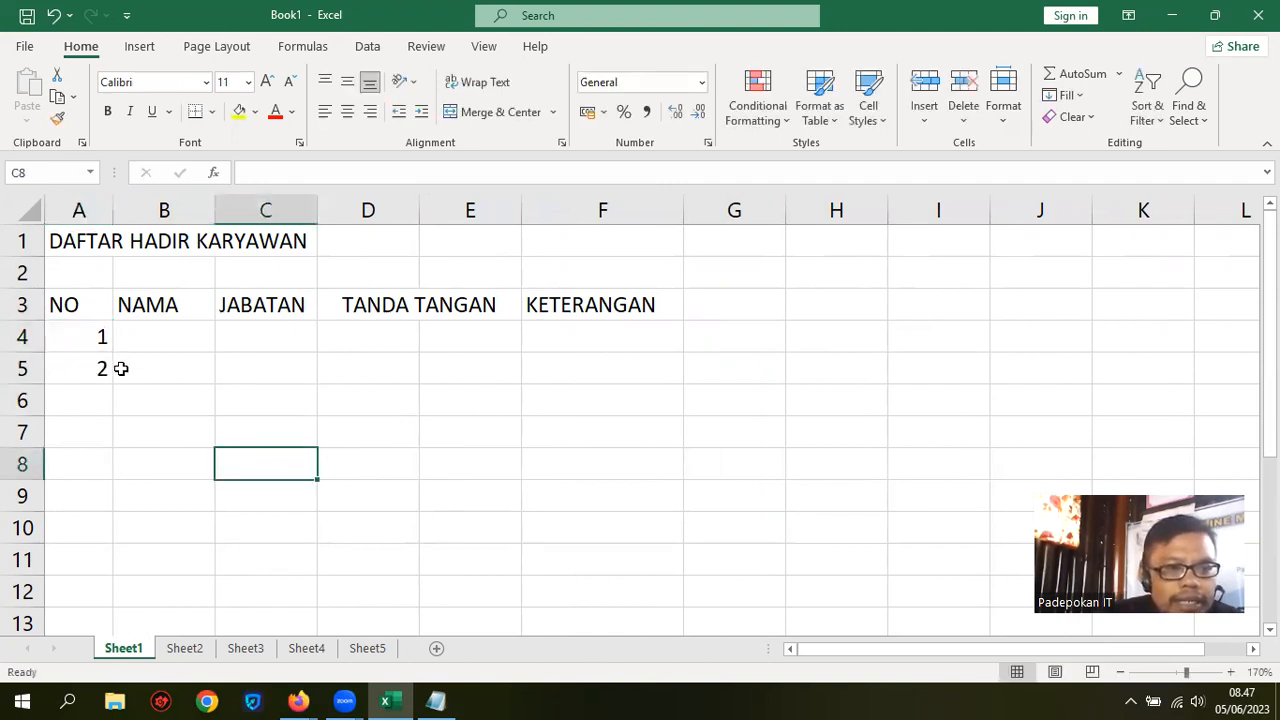
left_click_drag(95, 338, 105, 510)
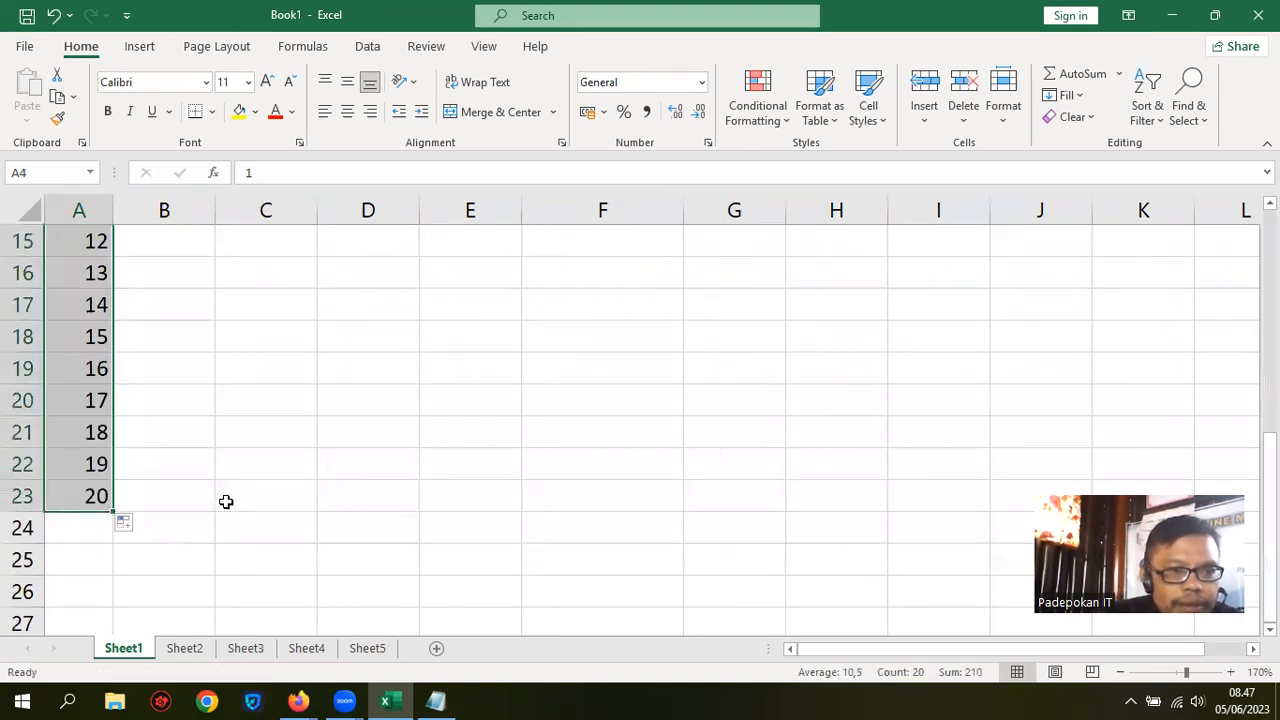
scroll(228, 502, "up", 5)
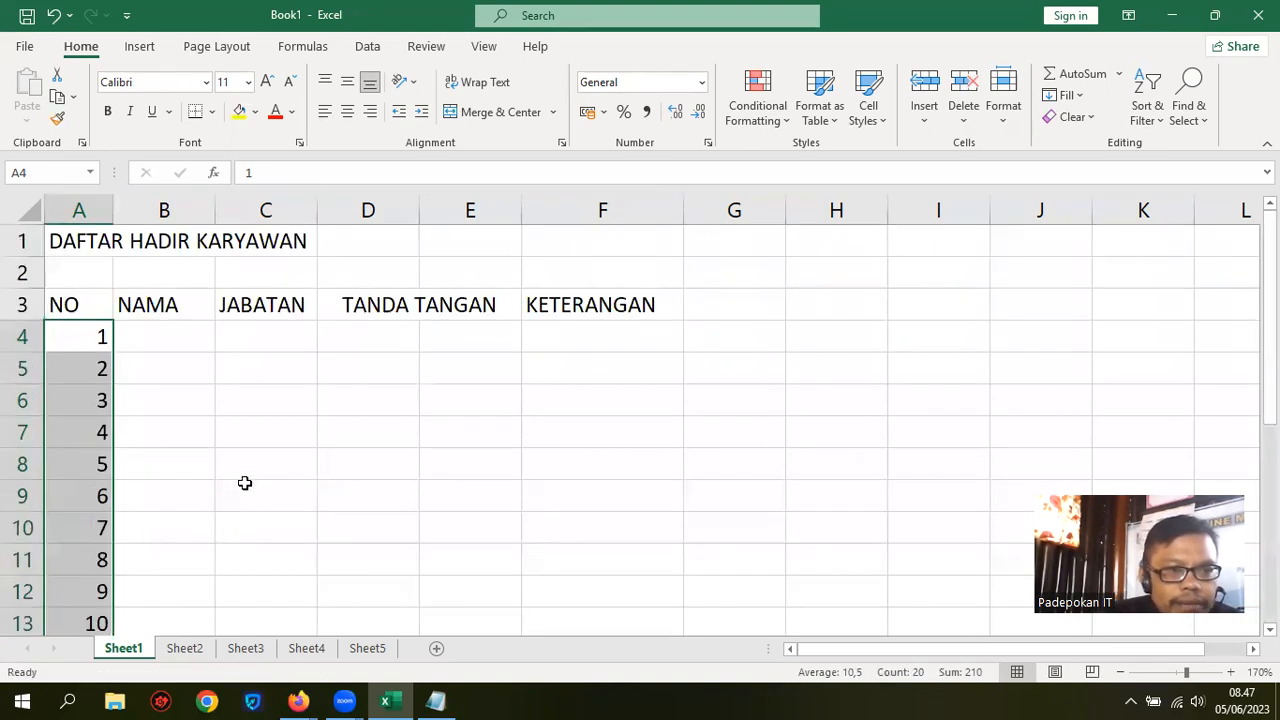
Center the row numbers in A4:A23 and widen the NAMA and JABATAN columns
left_click(347, 111)
left_click(425, 393)
left_click_drag(218, 210, 285, 223)
left_click_drag(377, 216, 424, 211)
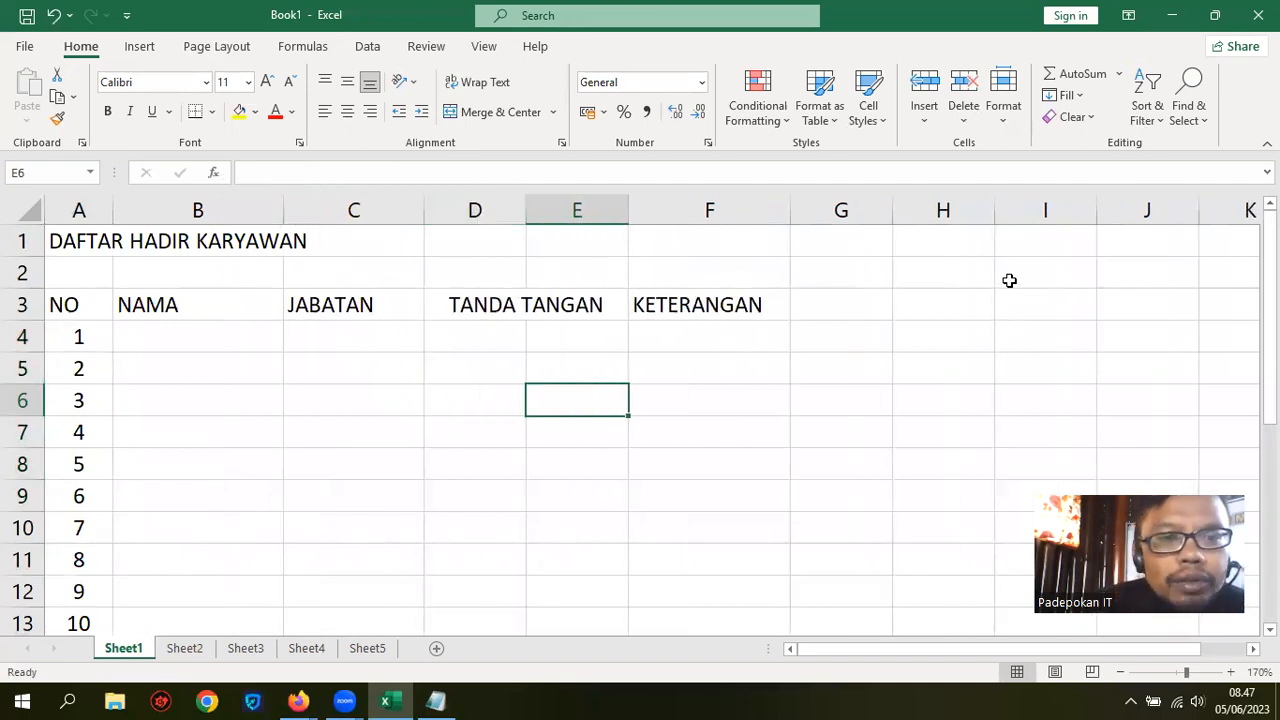
Apply all borders to the attendance table in A3:F23
left_click(1121, 672)
left_click(1121, 672)
left_click(1121, 672)
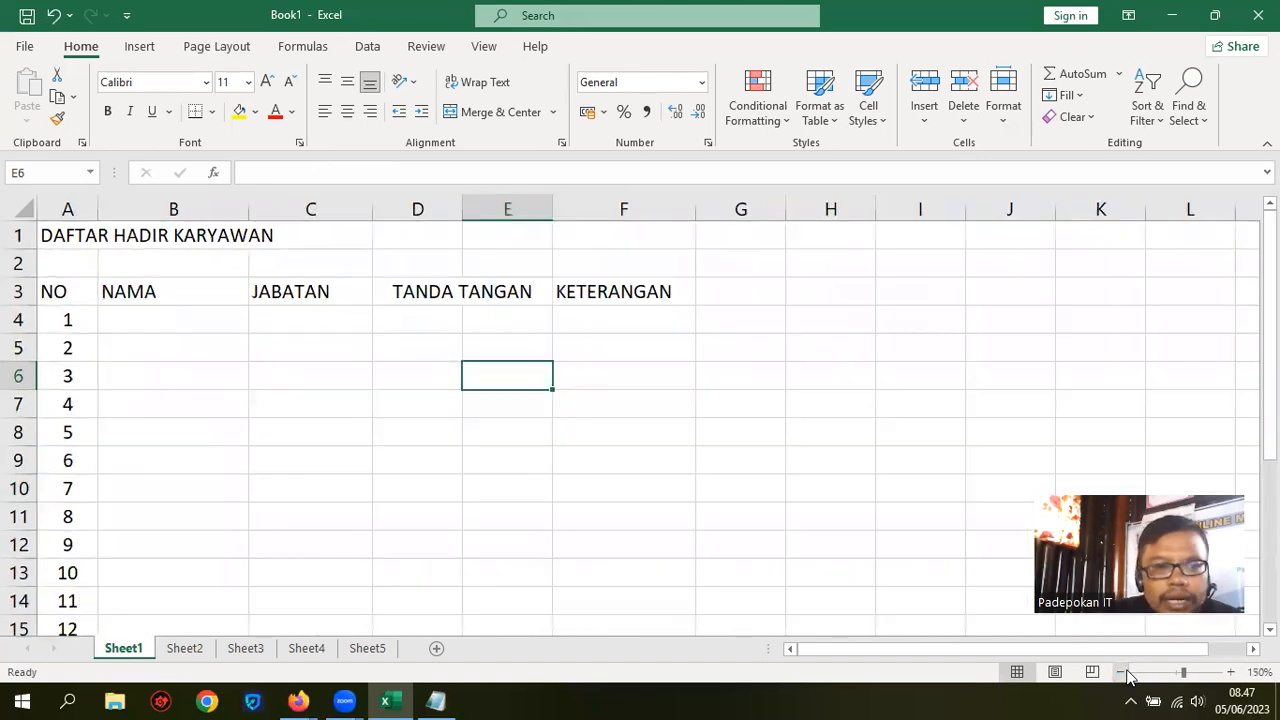
left_click(1121, 672)
left_click(1121, 672)
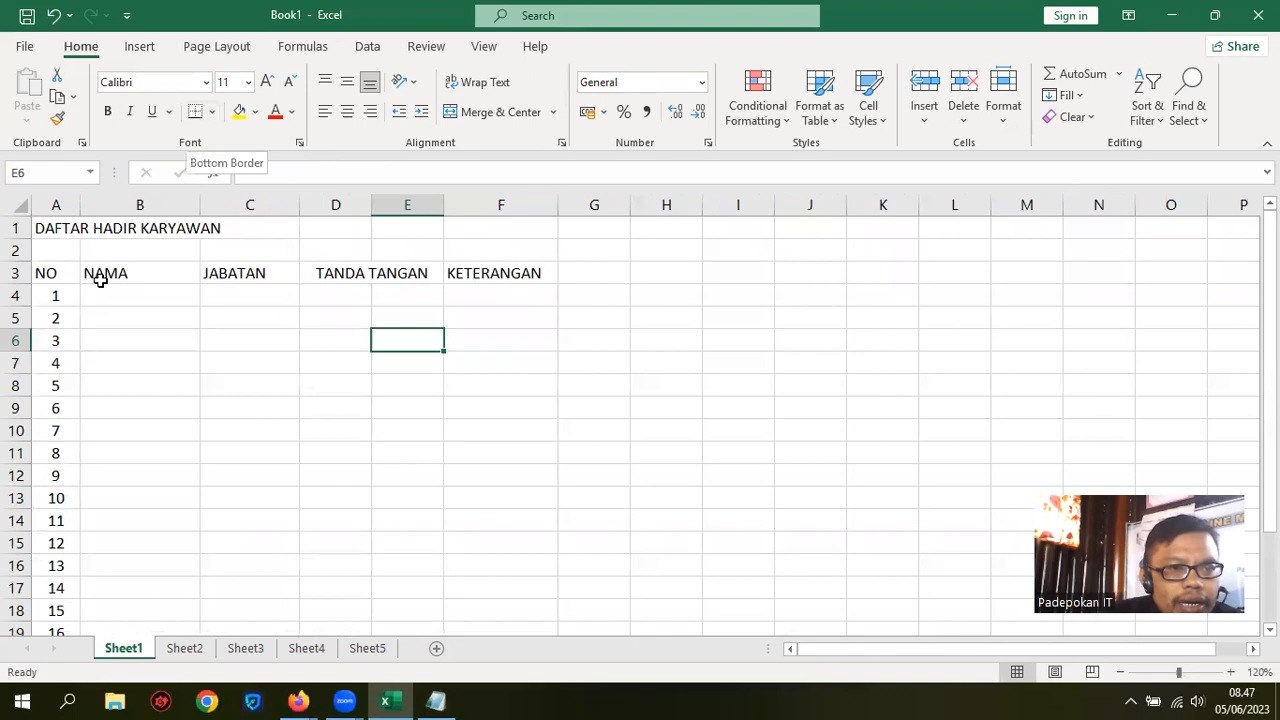
left_click_drag(46, 271, 550, 388)
mouse_move(566, 608)
left_mouse_down()
mouse_move(551, 677)
mouse_move(545, 607)
left_mouse_up()
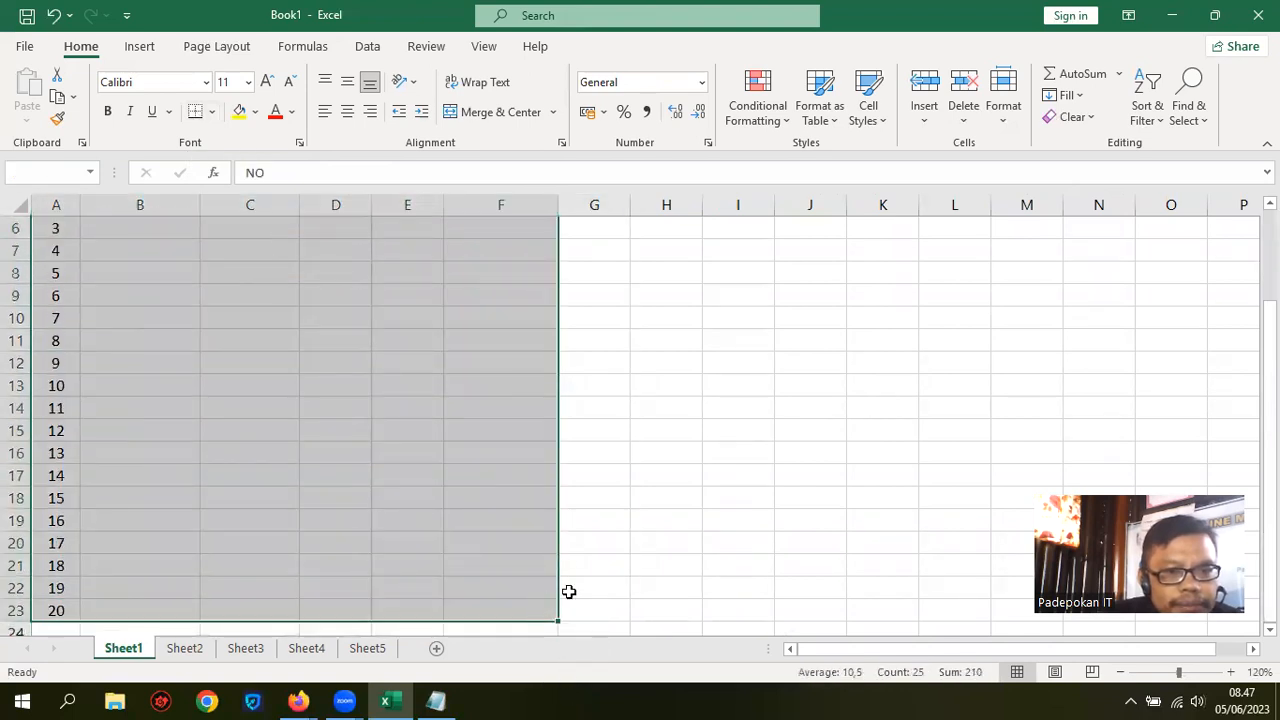
scroll(560, 540, "up", 2)
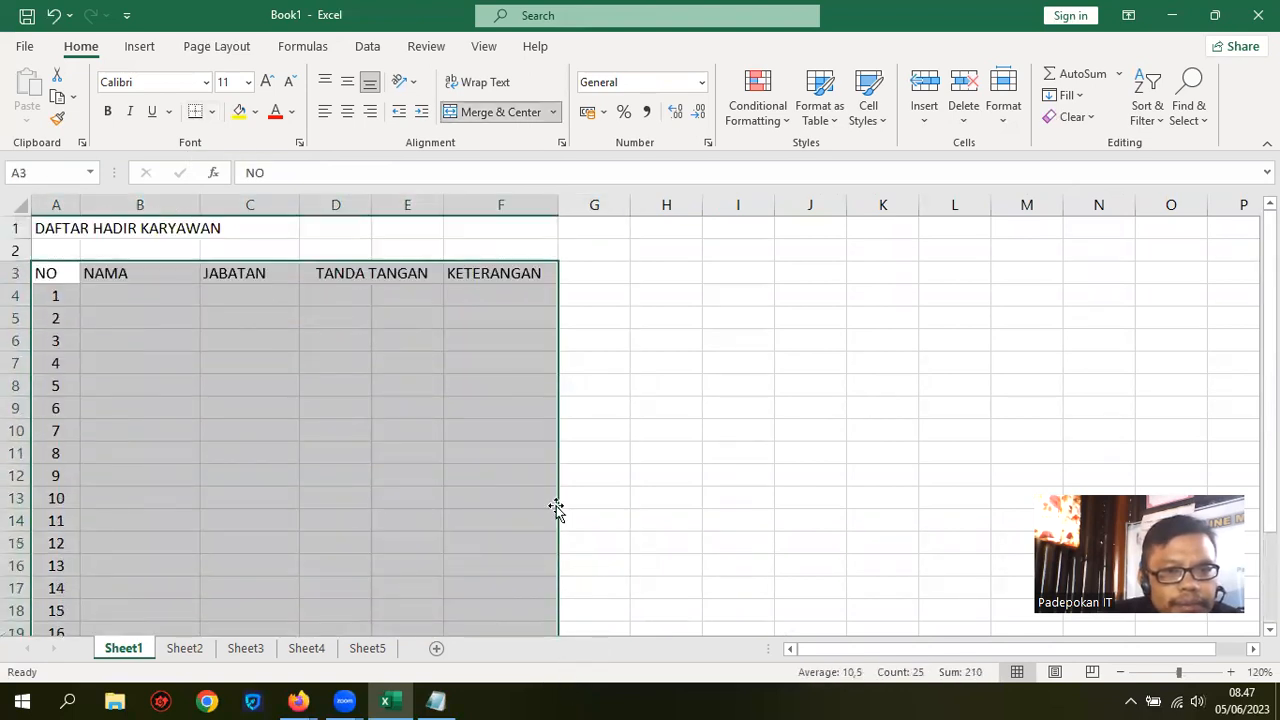
left_click(211, 111)
left_click(259, 300)
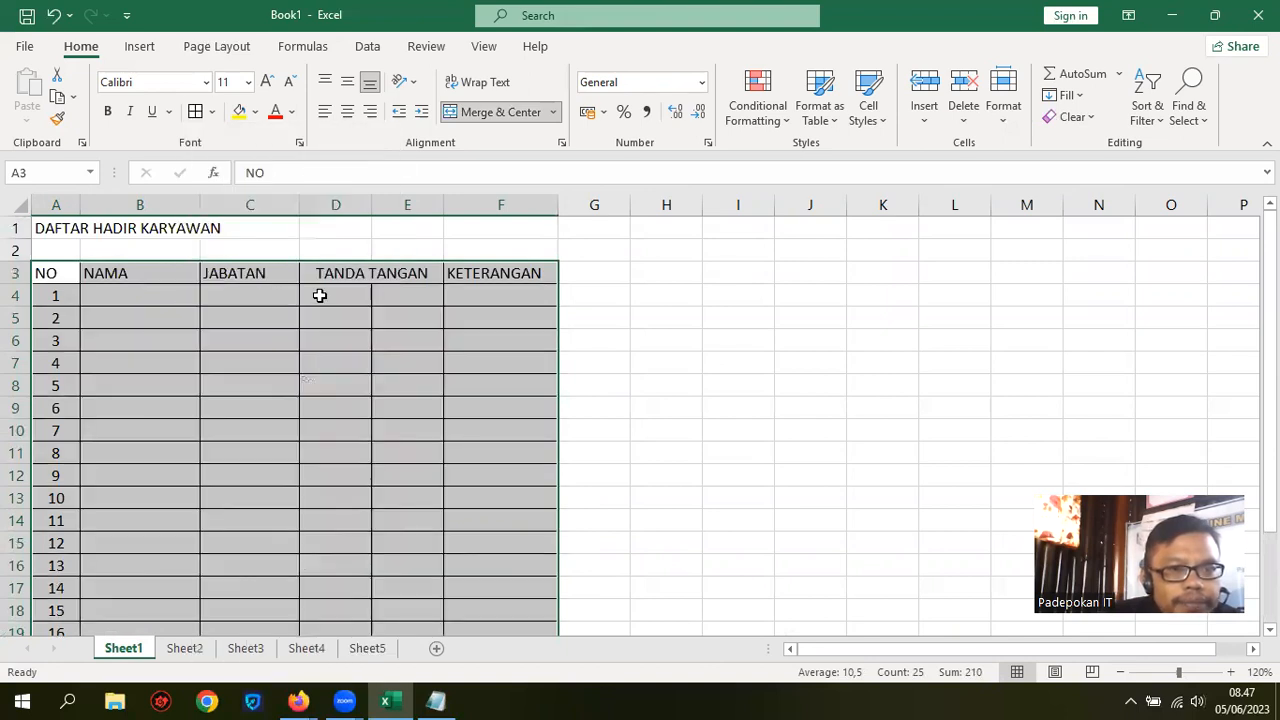
Widen columns D and E under the TANDA TANGAN heading
left_click(670, 312)
left_click_drag(444, 207, 465, 208)
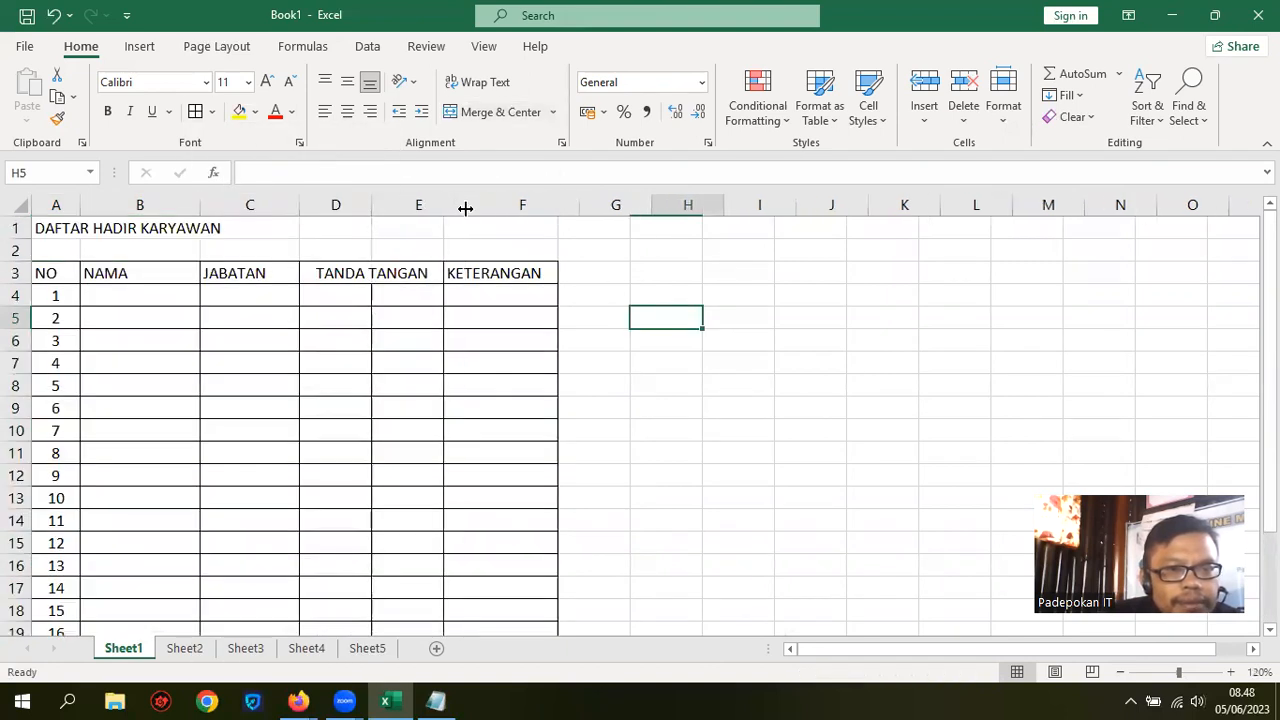
left_click_drag(372, 207, 392, 205)
Make the table headings in A3:F3 bold and center them
left_click_drag(56, 273, 509, 280)
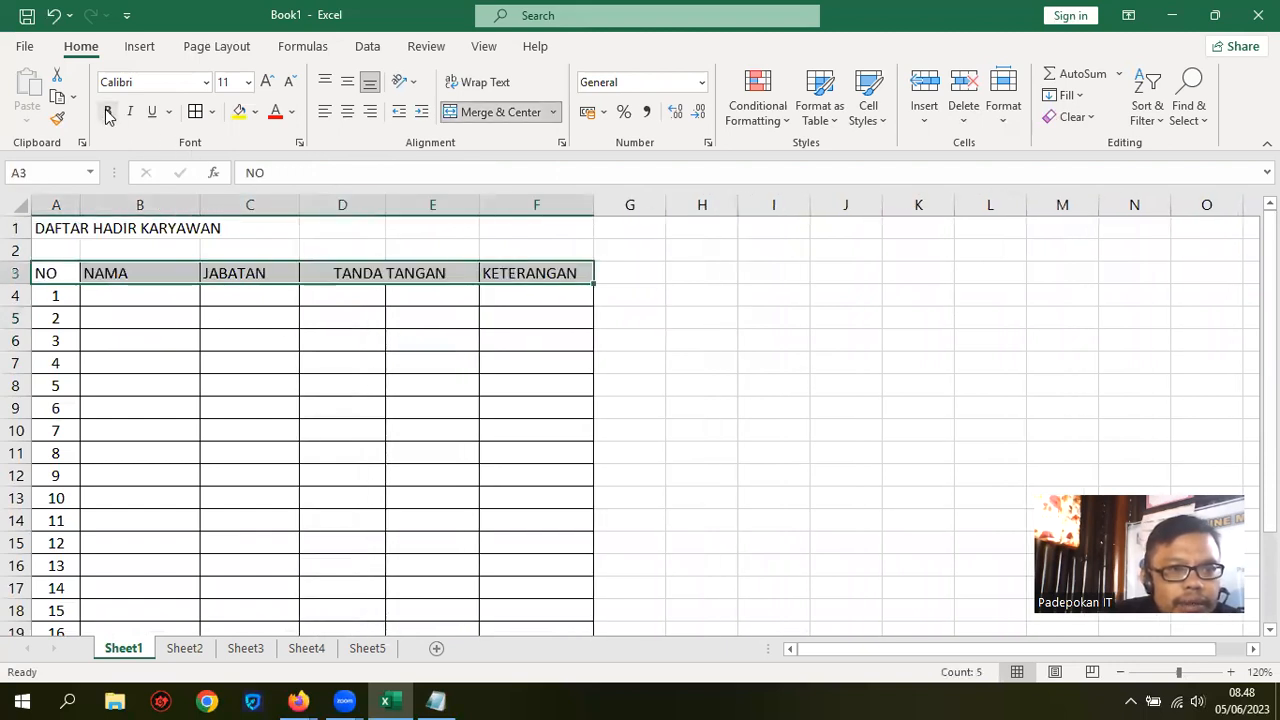
key("ctrl+b")
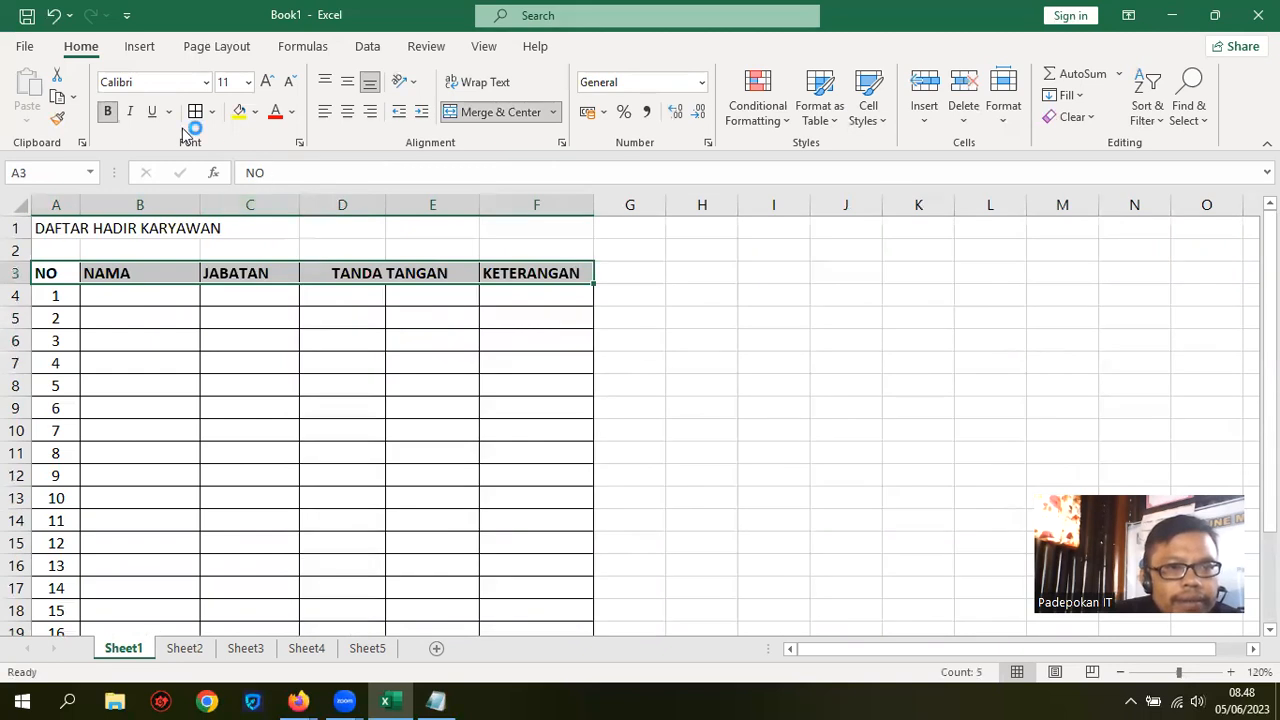
left_click(349, 112)
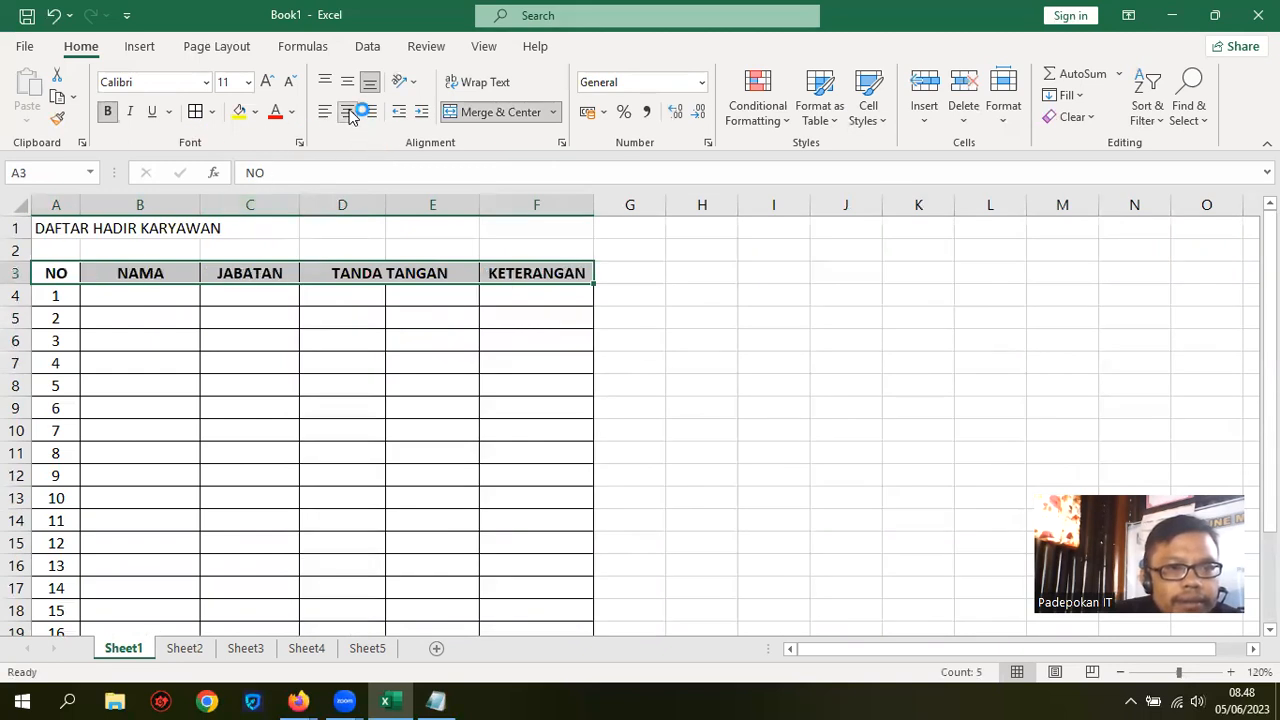
left_click(704, 312)
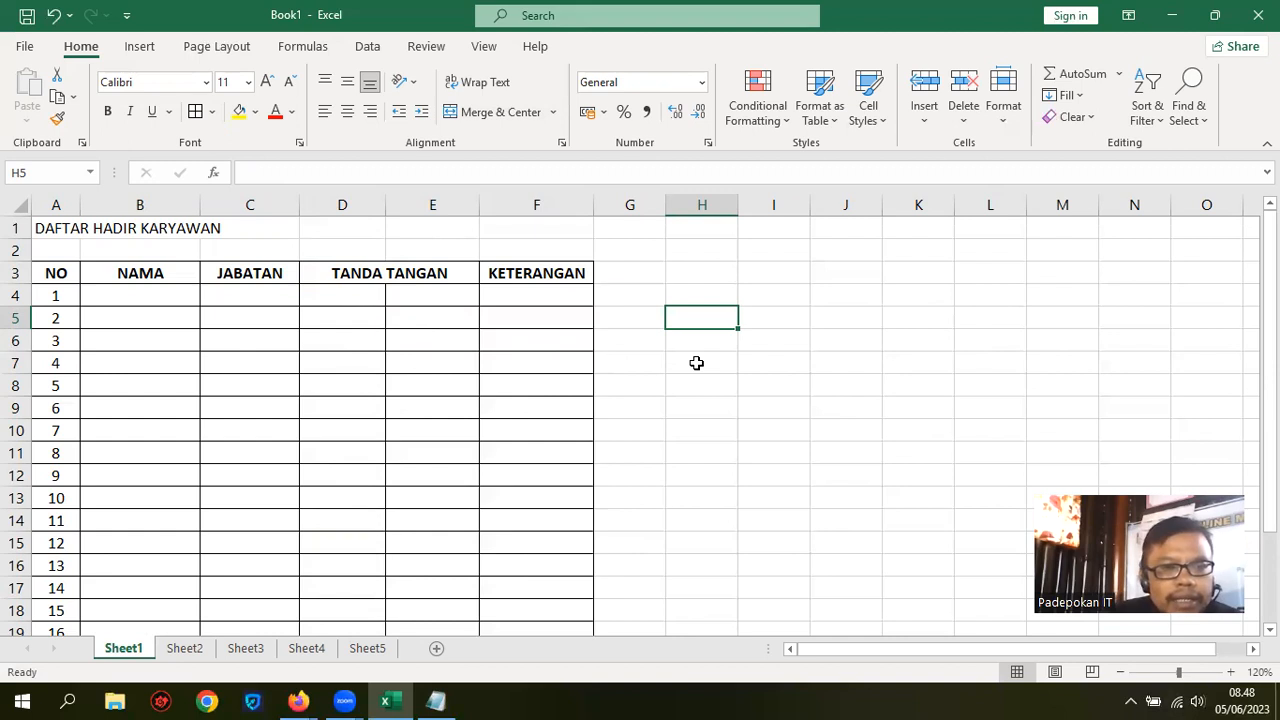
Link the signature numbers to the NO column with the formulas =A4 in D4 and =A5 in E5
left_click(336, 295)
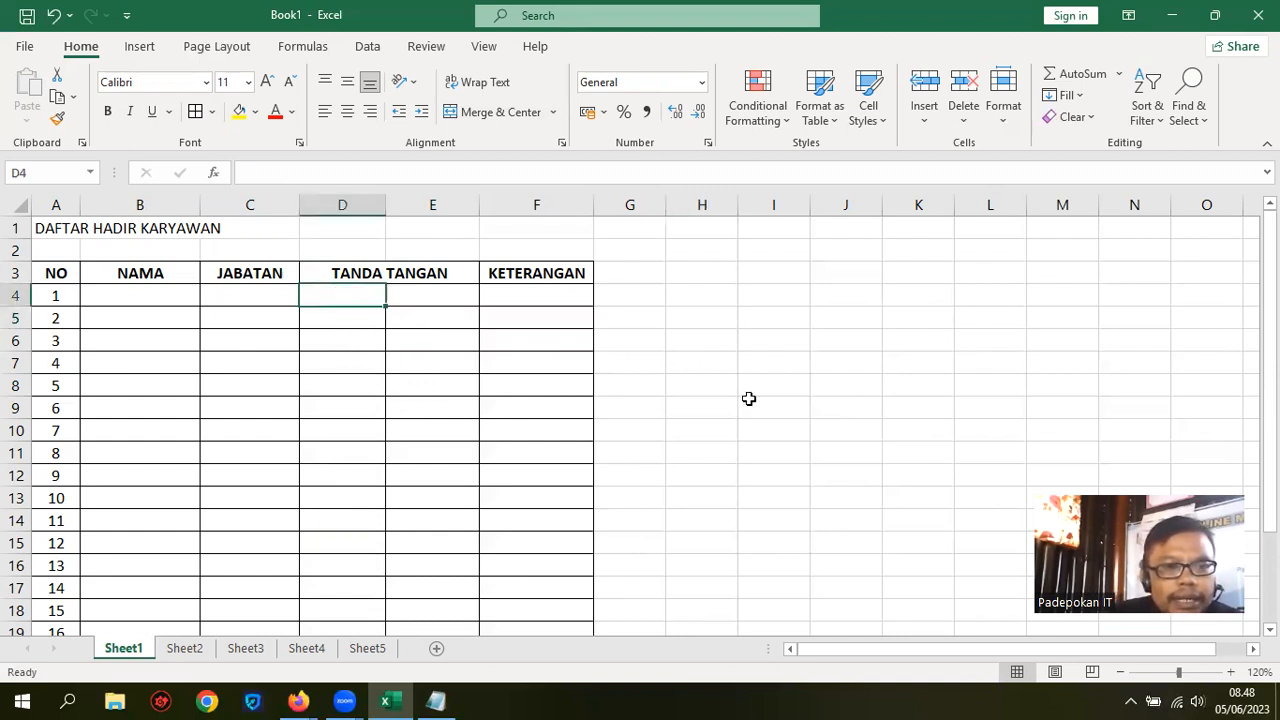
type("=")
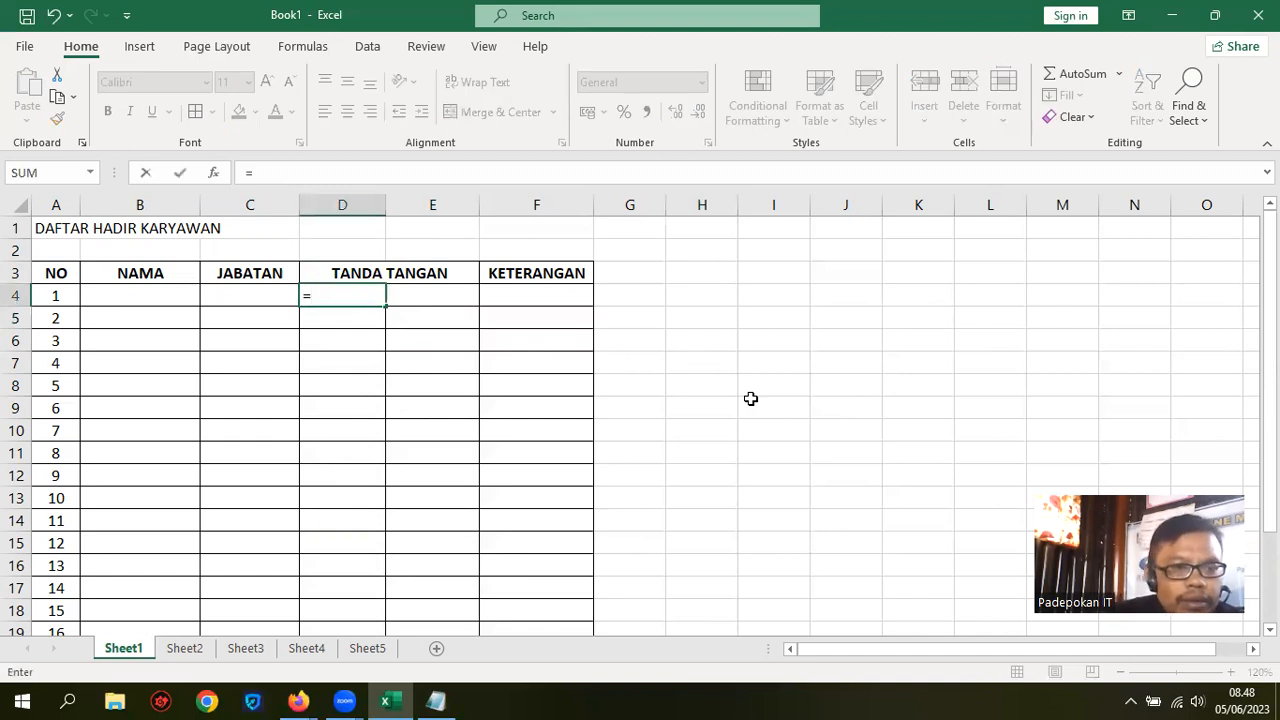
left_click(54, 294)
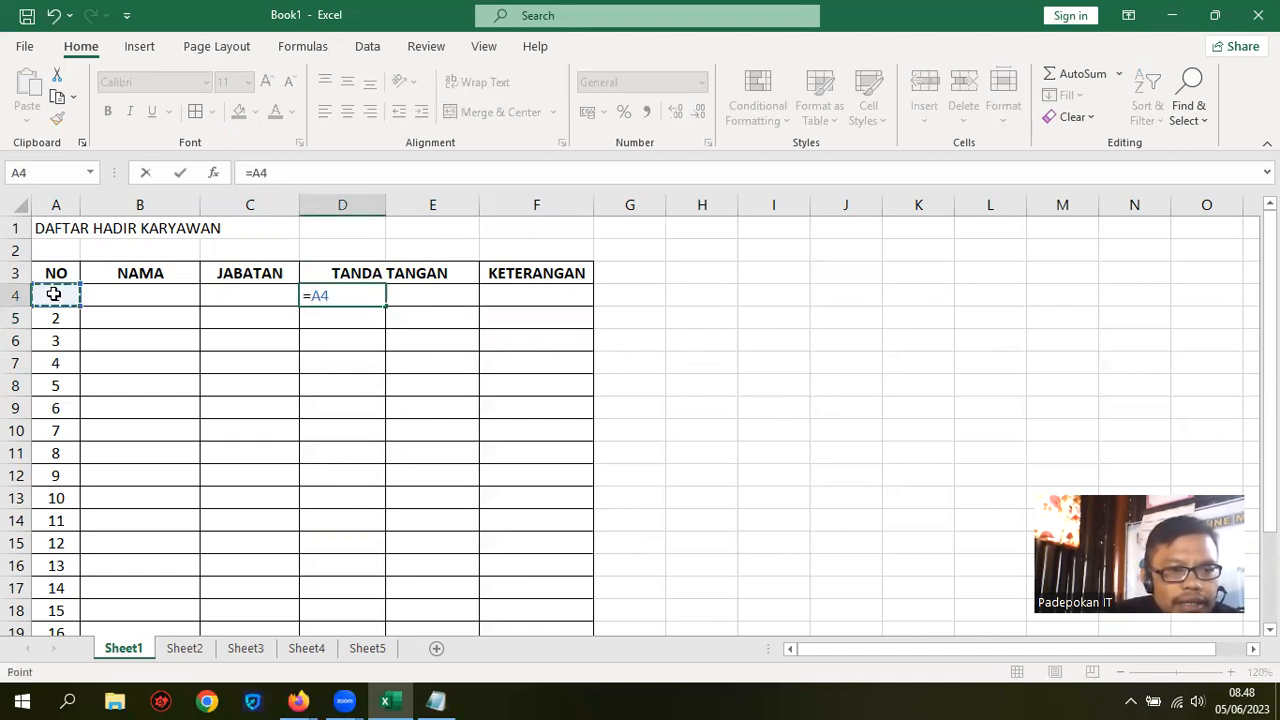
key("Return")
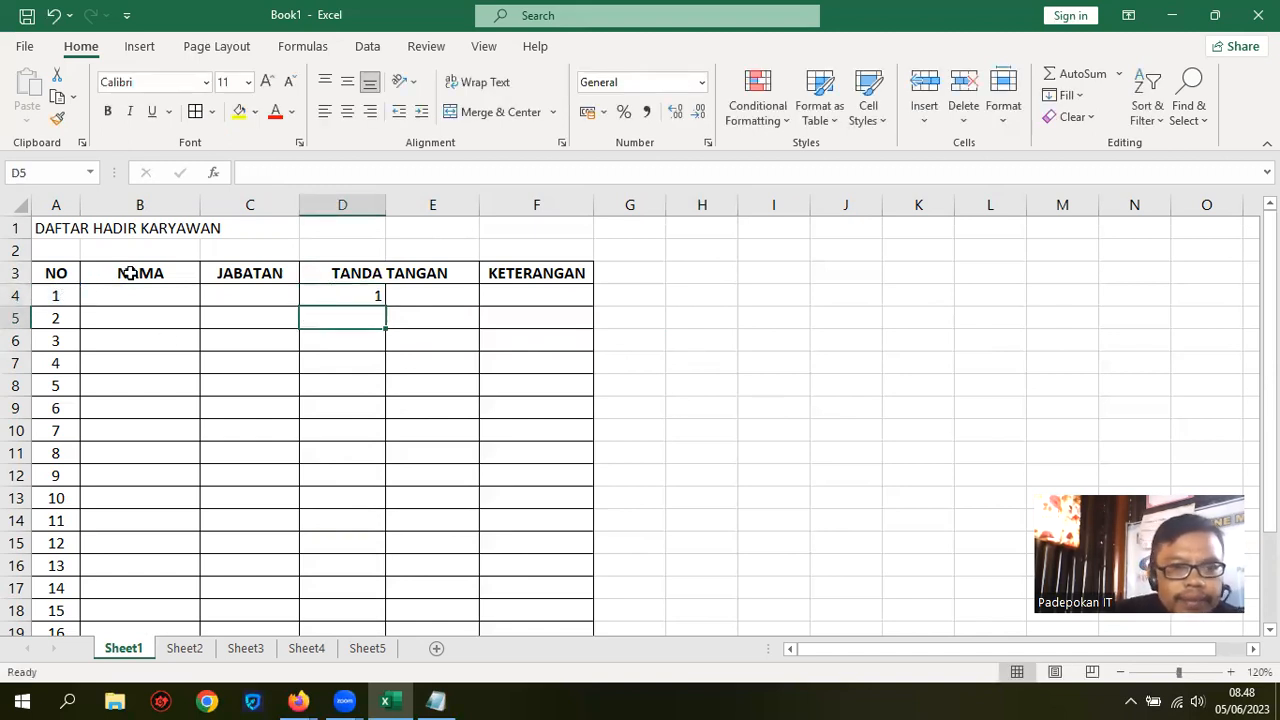
left_click(432, 319)
type("=")
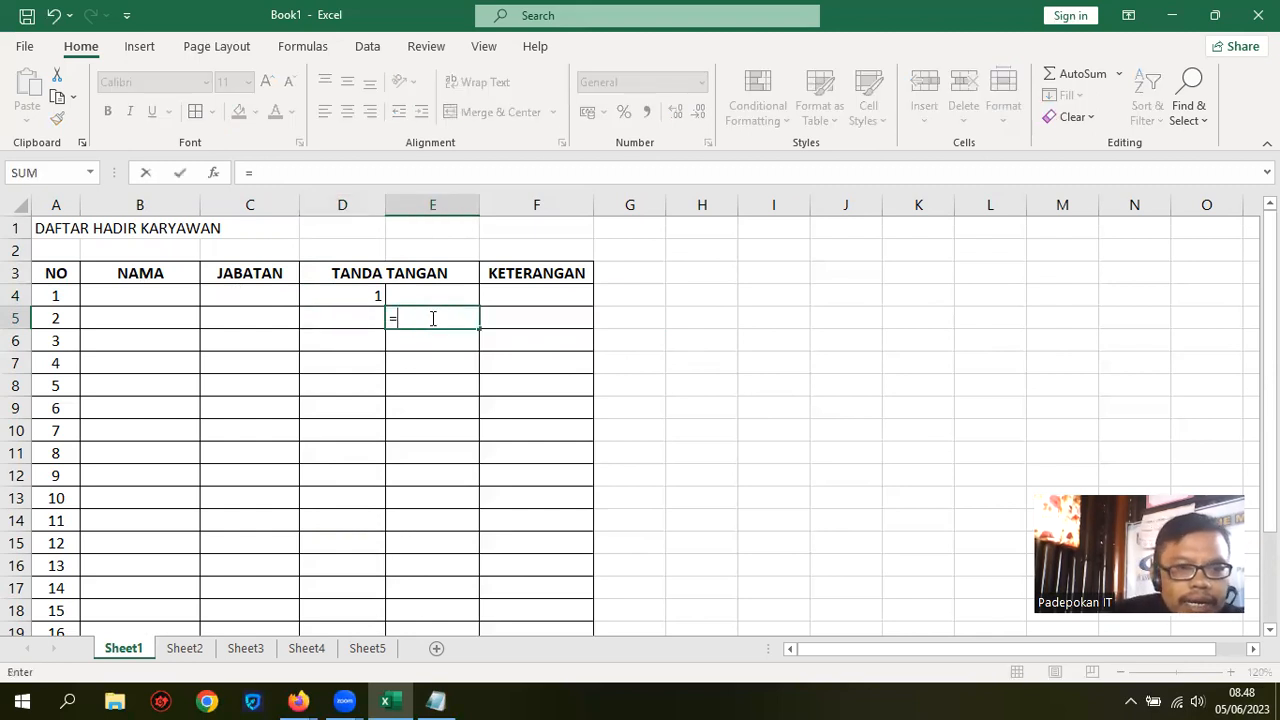
left_click(54, 321)
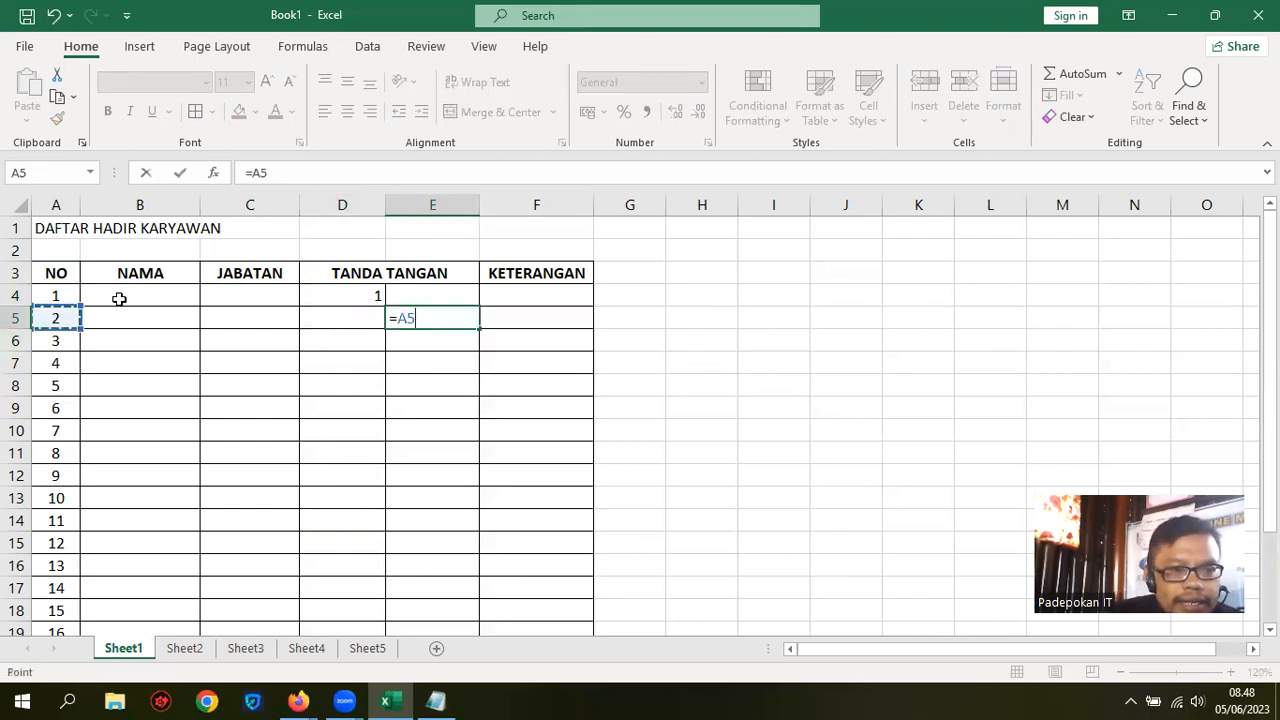
key("Return")
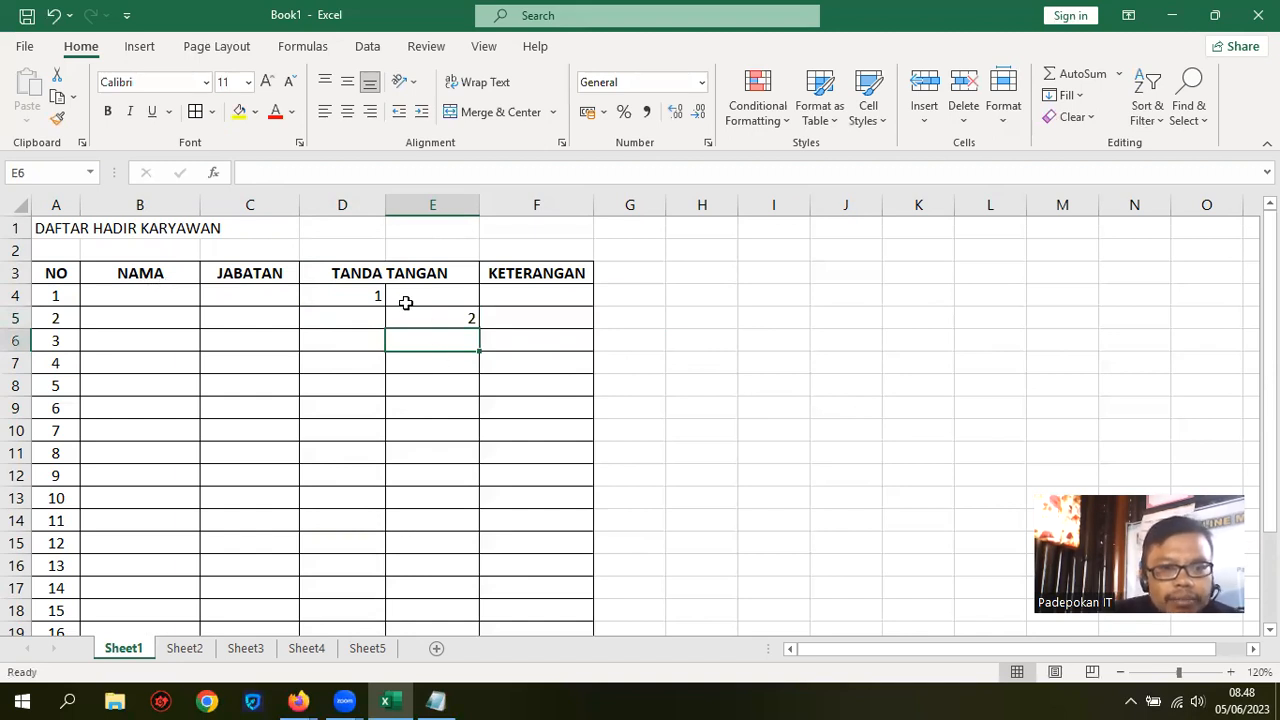
Left-align D4:E5 and fill its alternating formulas down to row 23
left_click_drag(340, 289, 443, 315)
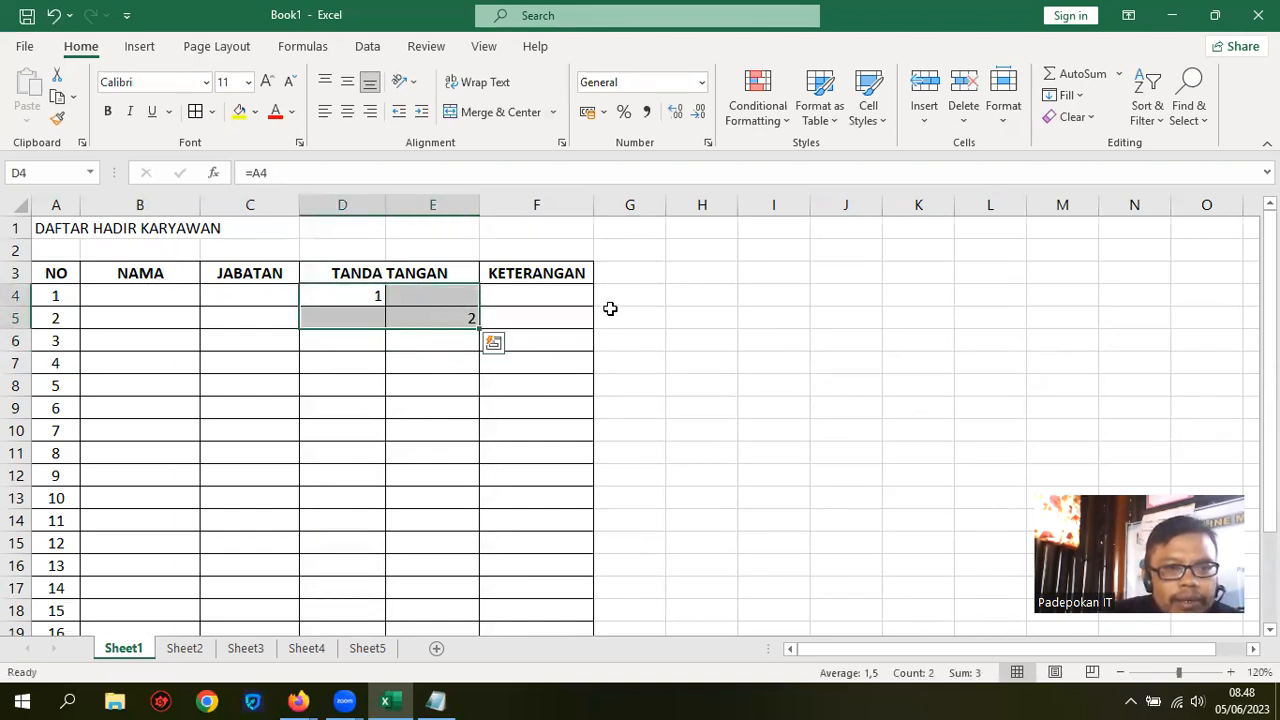
left_click(324, 114)
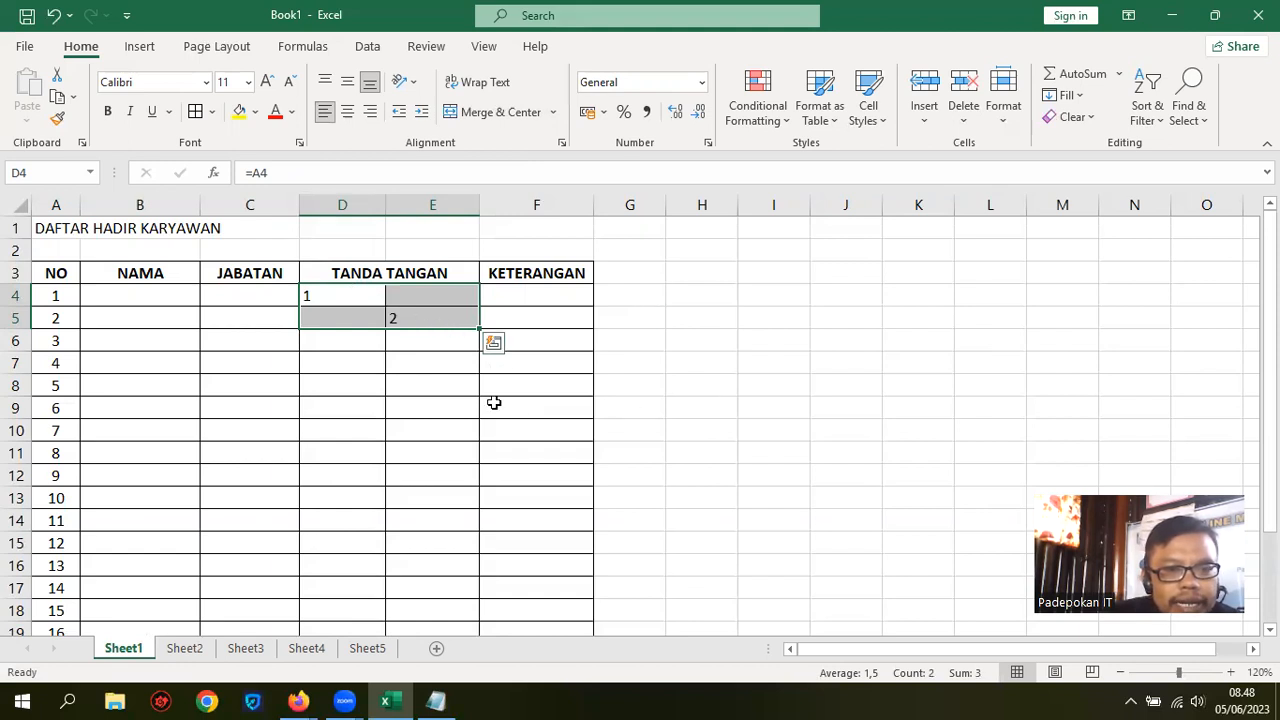
left_click_drag(480, 328, 484, 600)
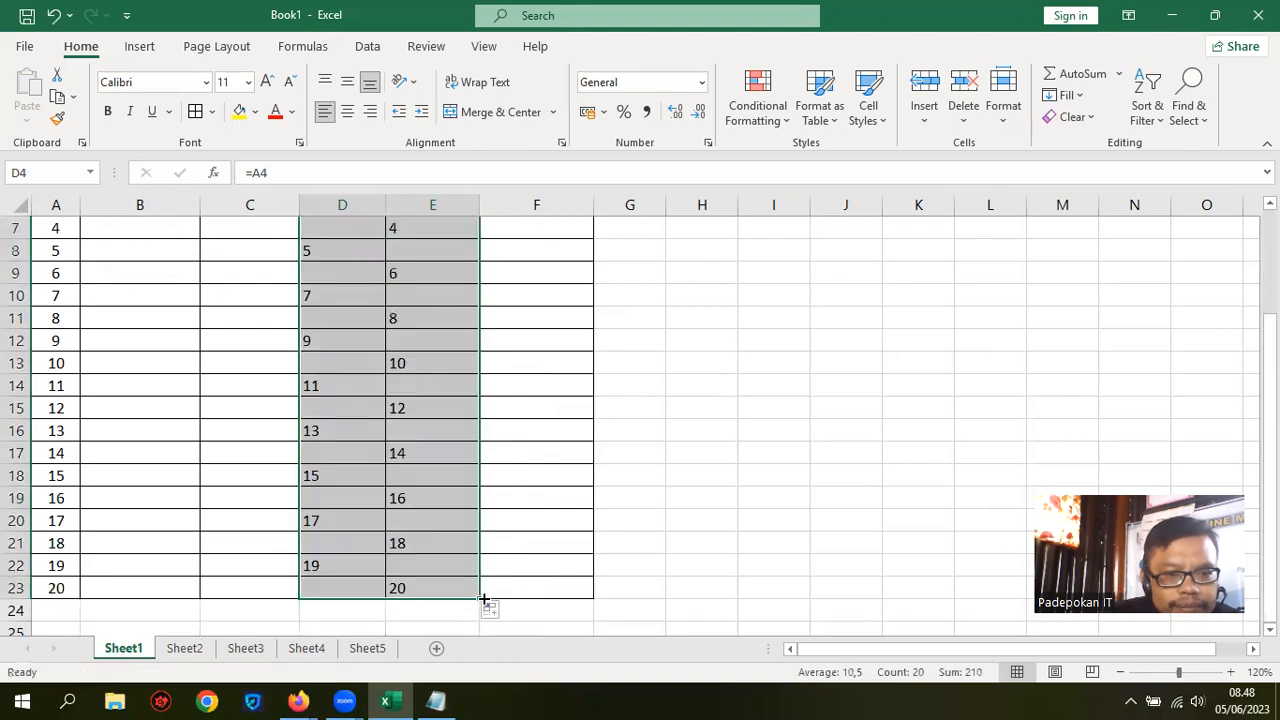
scroll(625, 525, "up", 2)
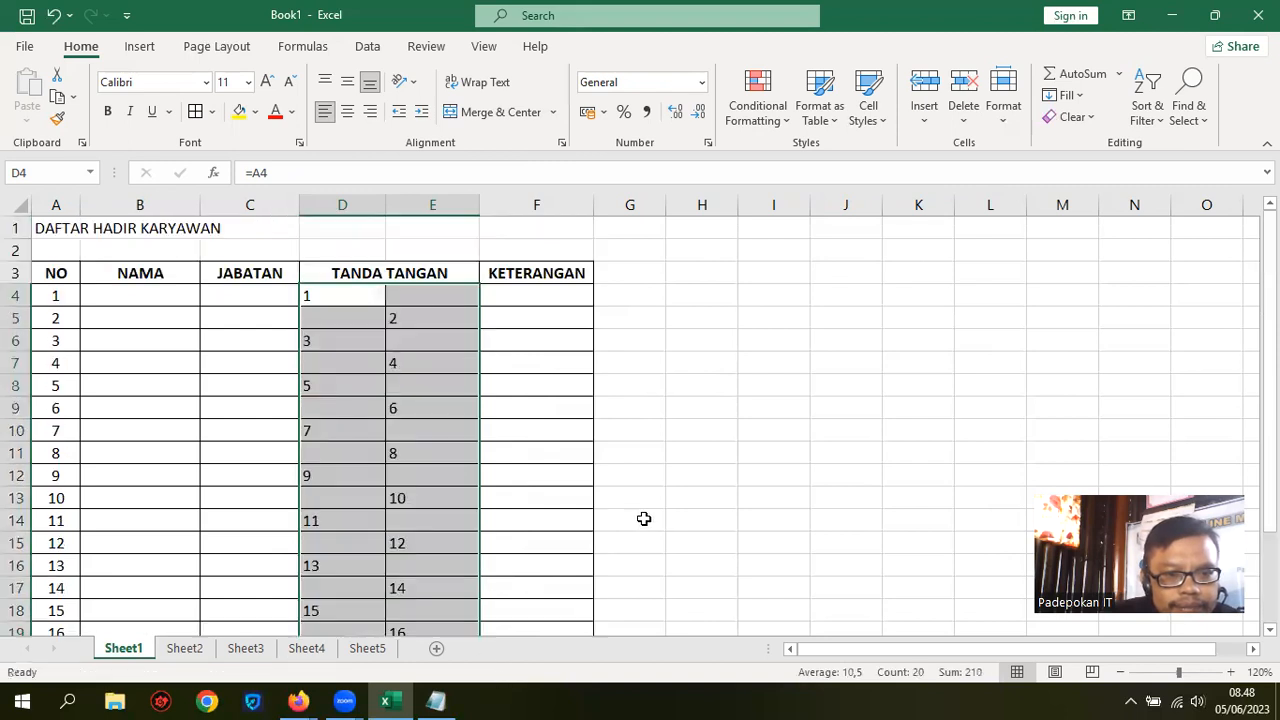
Compare the signature number formulas in D4, E5 and E7 with the row numbers in column A
left_click(426, 354)
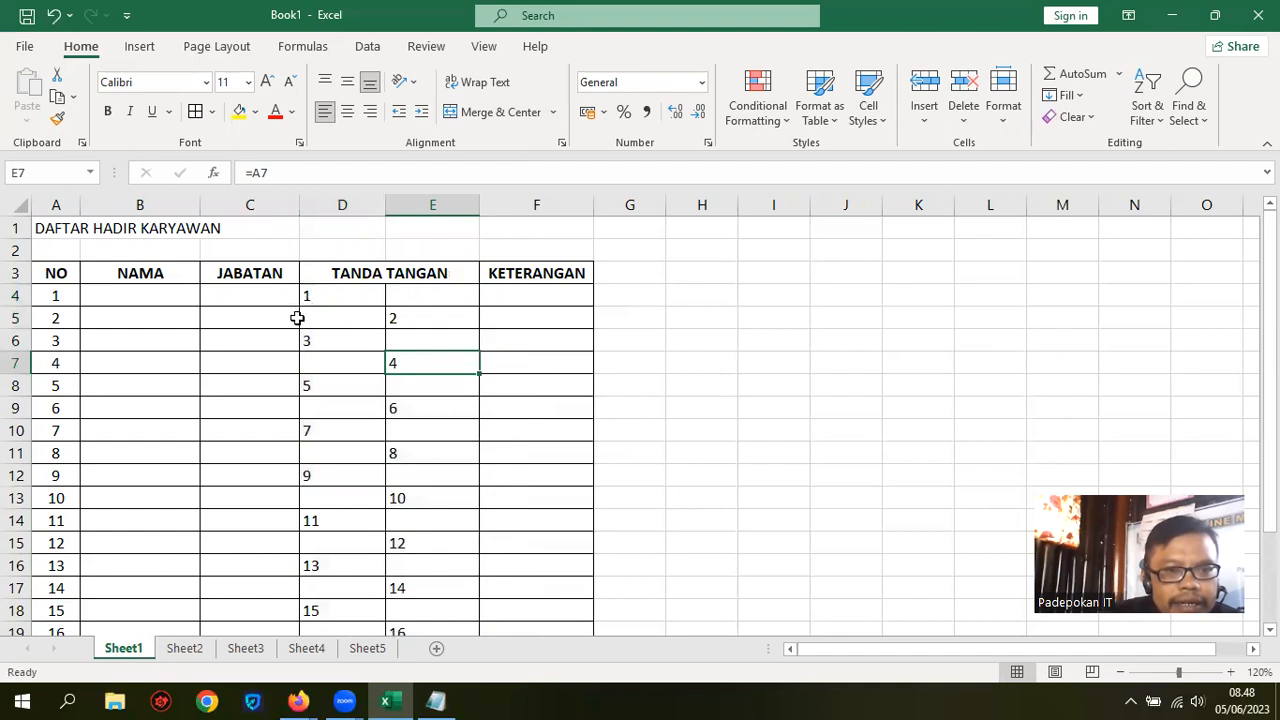
left_click(57, 297)
left_click(328, 297)
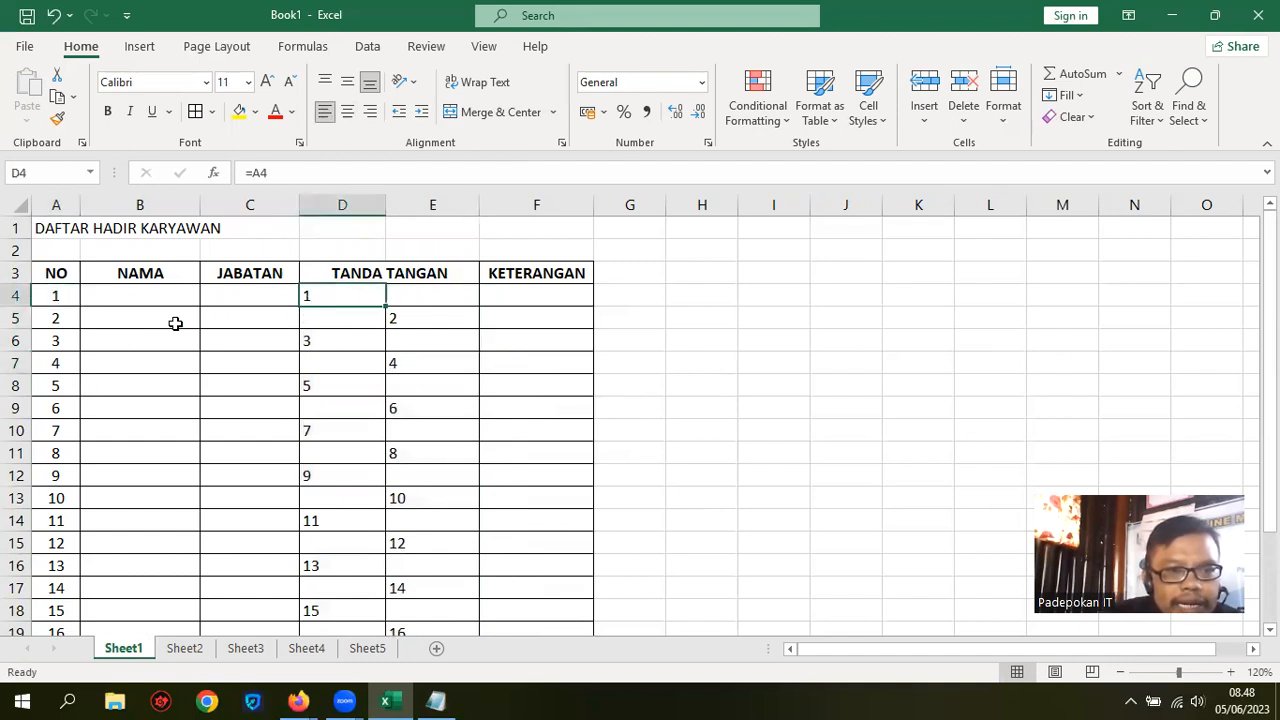
left_click(57, 320)
left_click(405, 318)
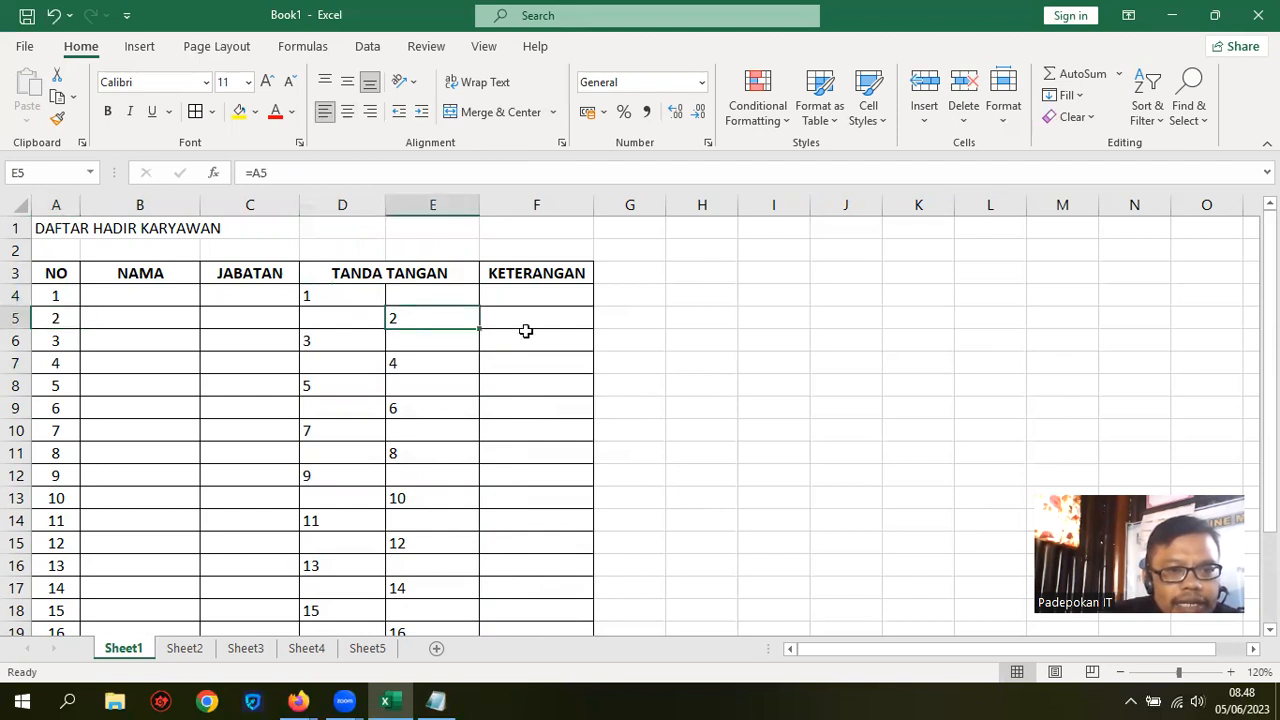
left_click(436, 388)
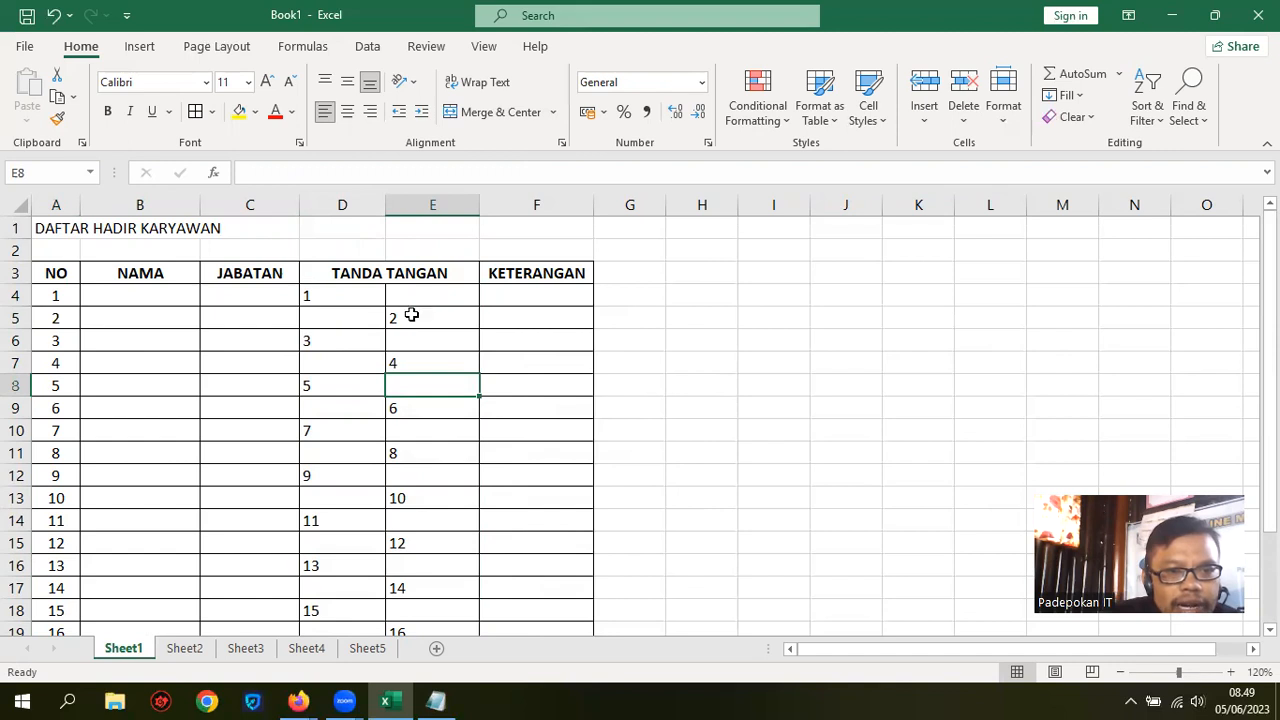
Remove the inside horizontal borders from the signature cells D4:E23, using the Format Cells border settings
left_click_drag(330, 297, 449, 586)
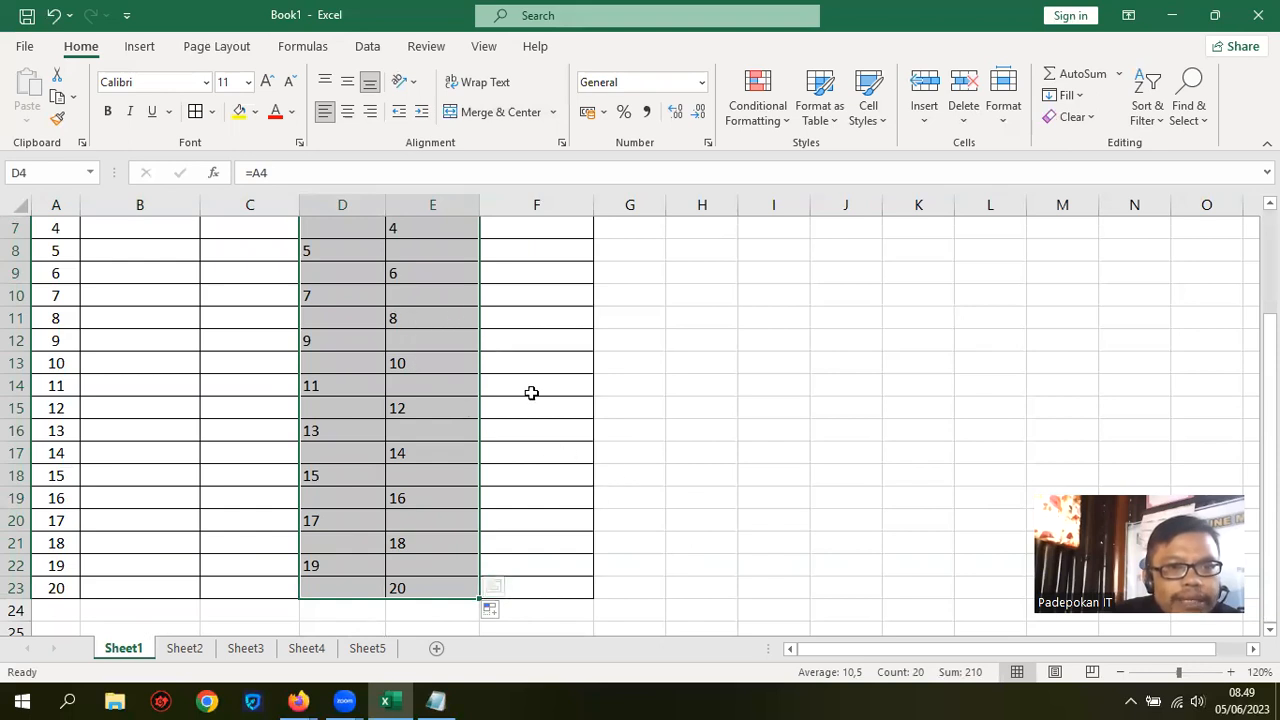
right_click(436, 322)
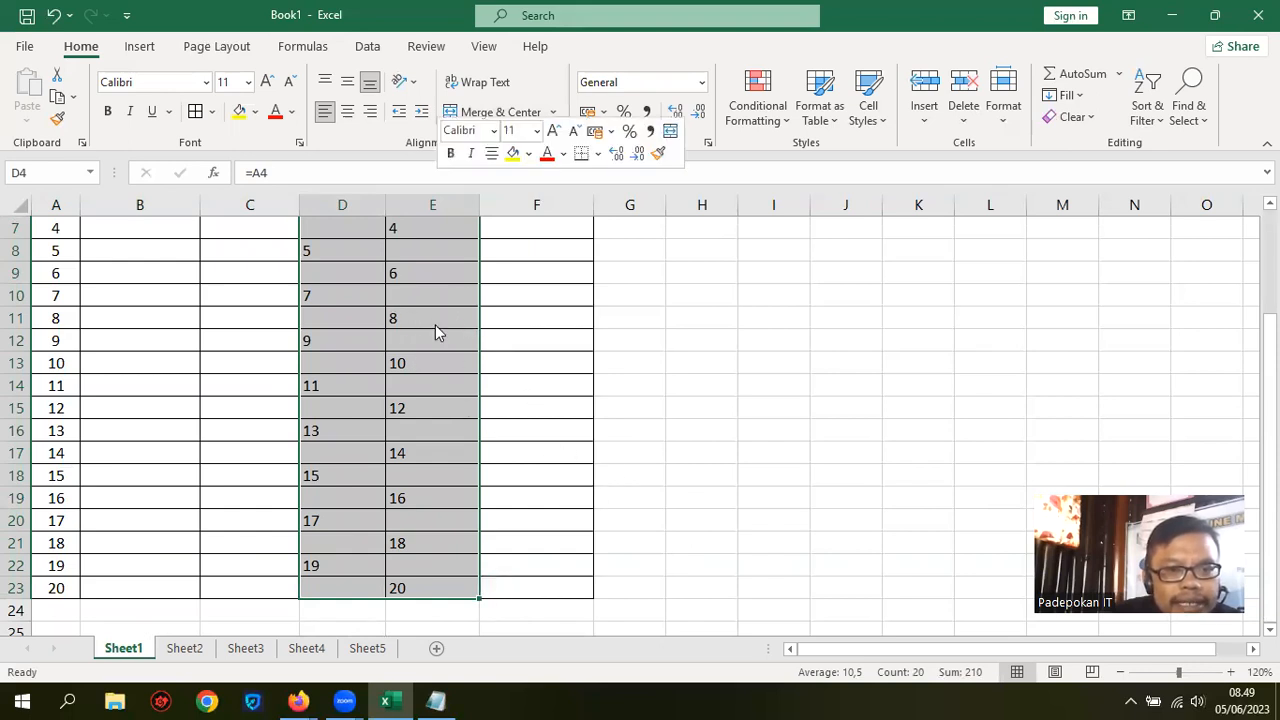
left_click(508, 588)
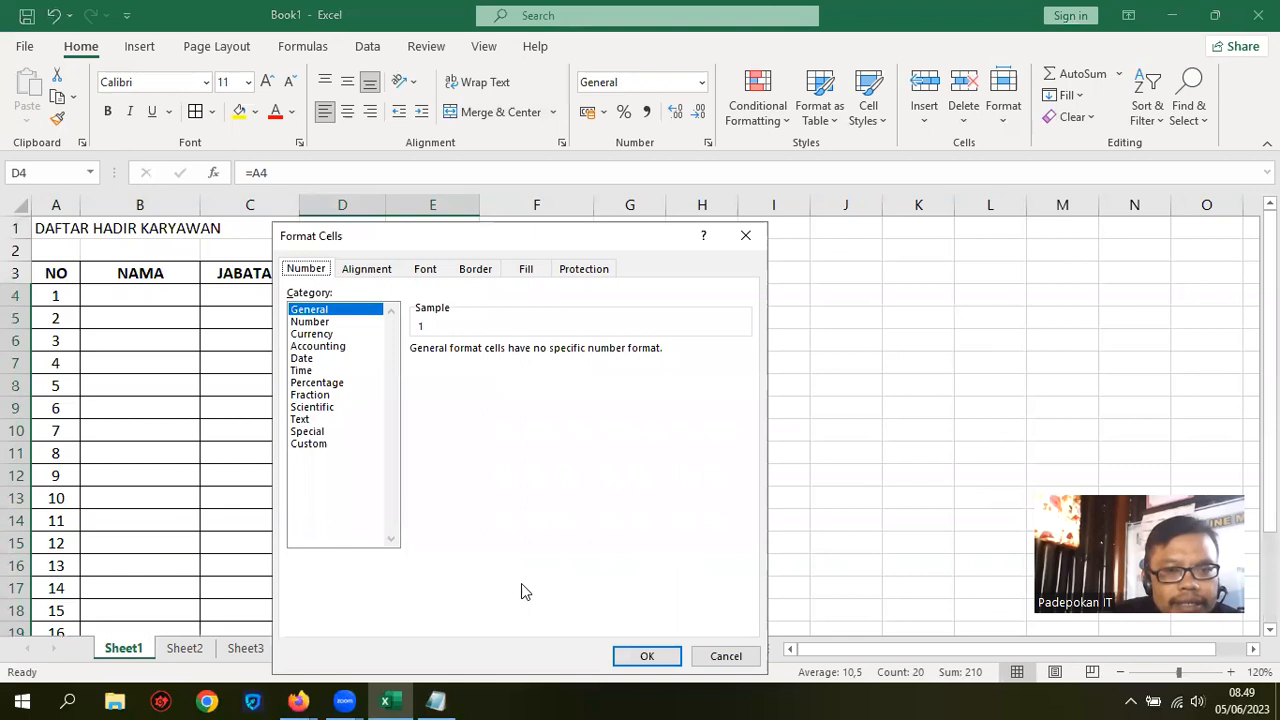
left_click_drag(754, 243, 1035, 243)
left_click(758, 268)
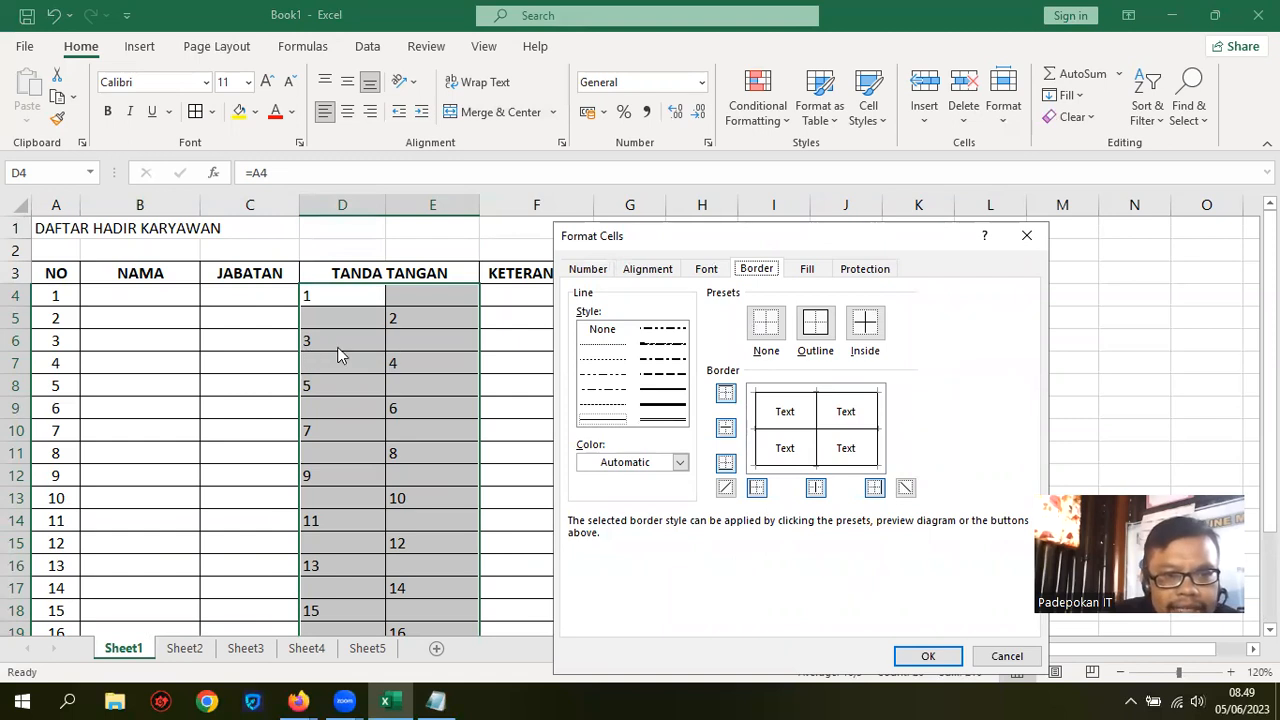
left_click(795, 430)
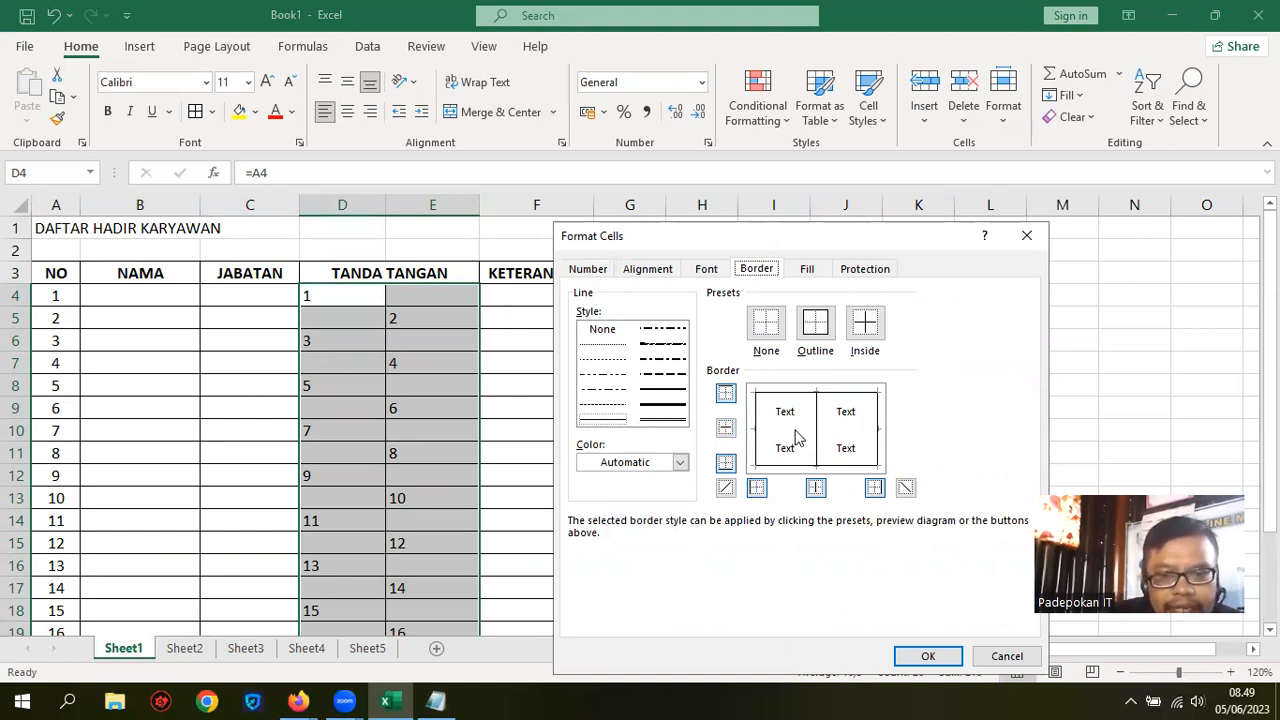
left_click(928, 656)
left_click(746, 484)
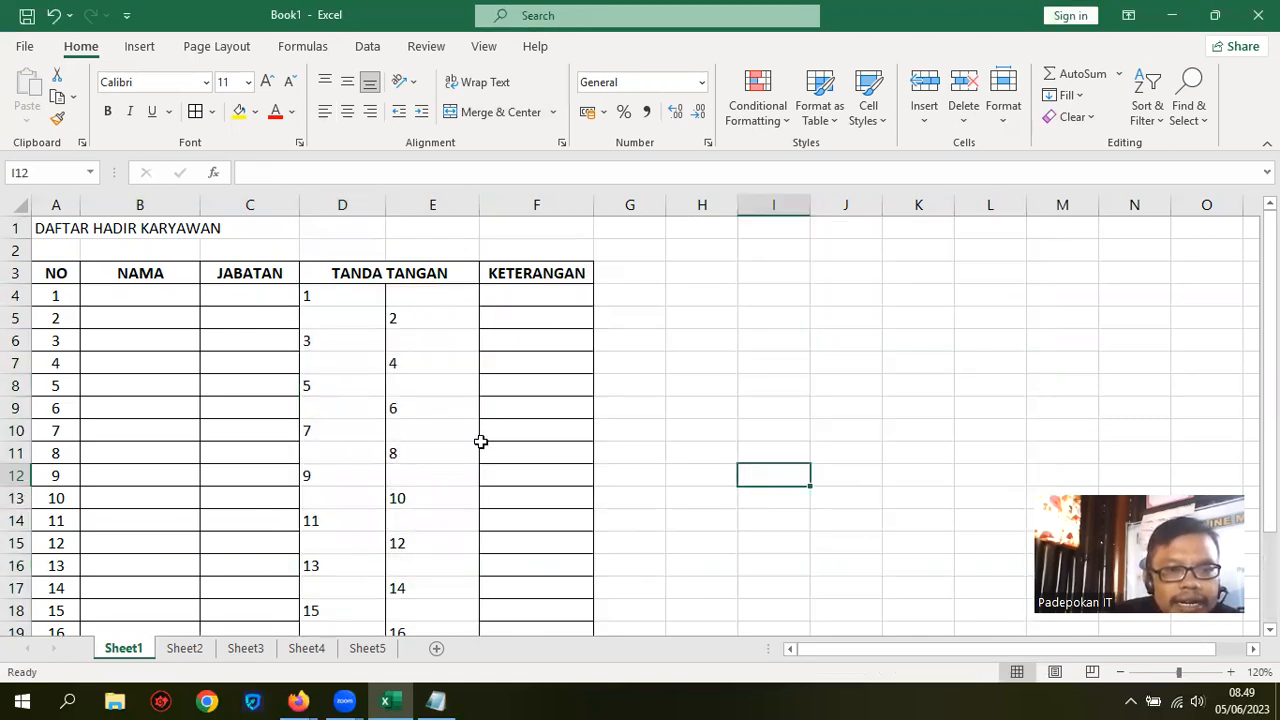
Review the signature area down to its last row and widen columns D and E further
scroll(475, 440, "down", 4)
scroll(490, 448, "up", 4)
left_click_drag(381, 214, 411, 213)
left_click_drag(501, 208, 513, 209)
left_click(777, 259)
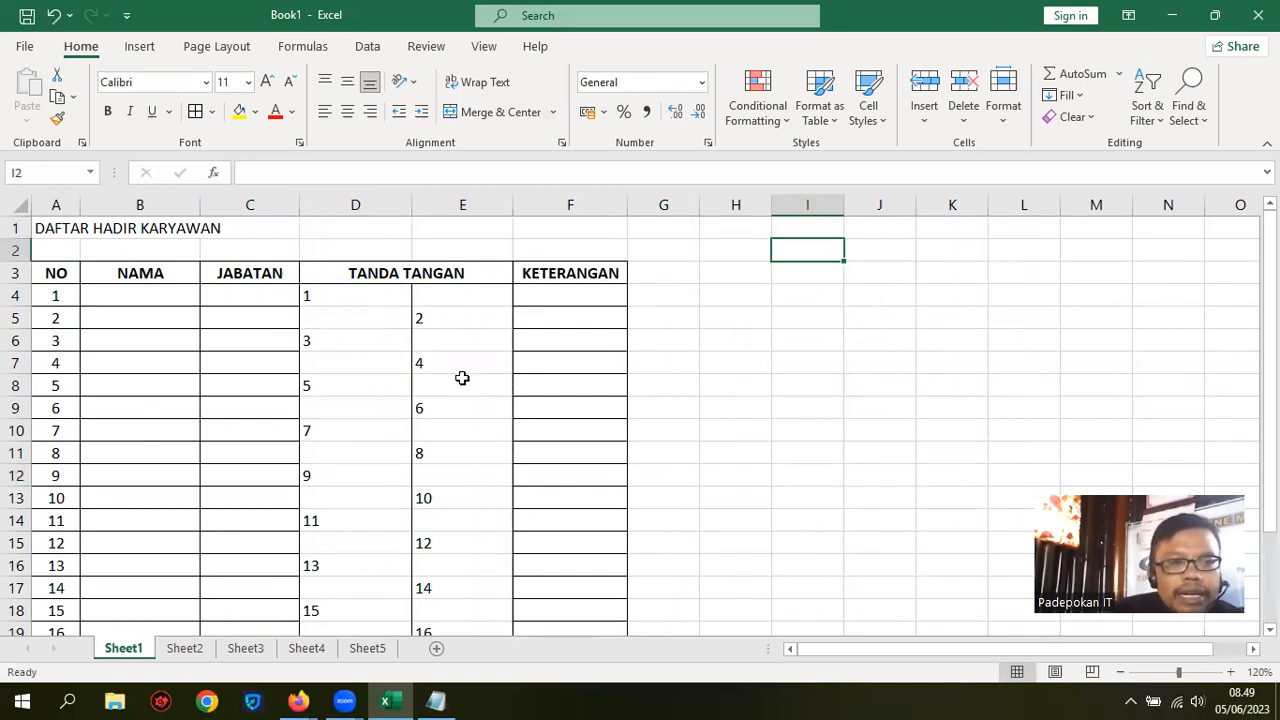
Merge and center the title DAFTAR HADIR KARYAWAN across A1:F1
left_click_drag(36, 231, 577, 201)
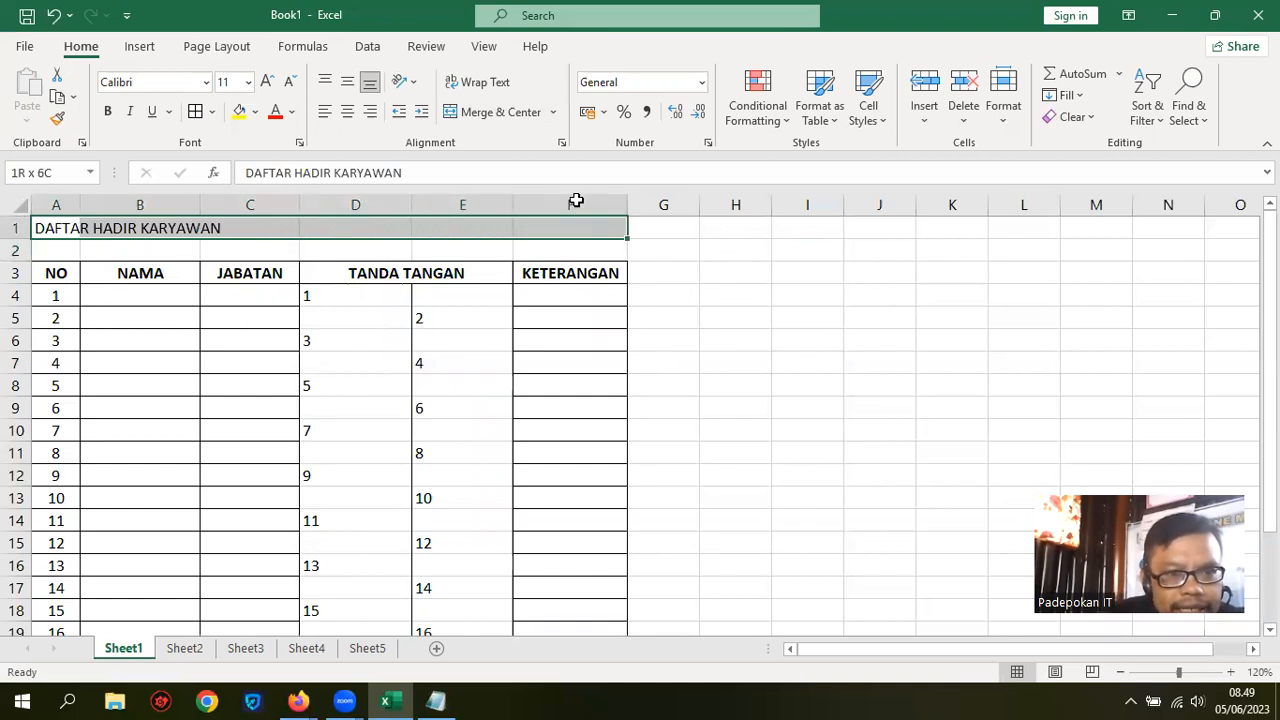
left_click(477, 112)
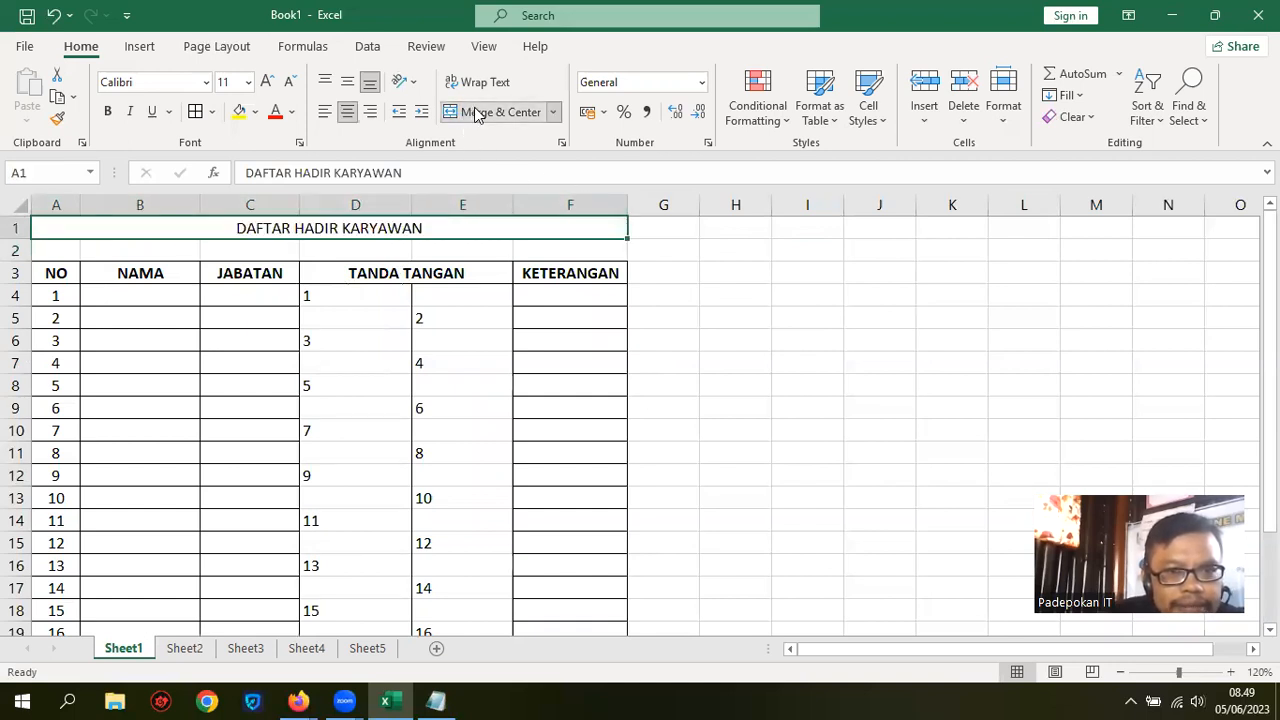
Make the title DAFTAR HADIR KARYAWAN bold with font size 16 and check the table down to its end
left_click(107, 112)
left_click(248, 84)
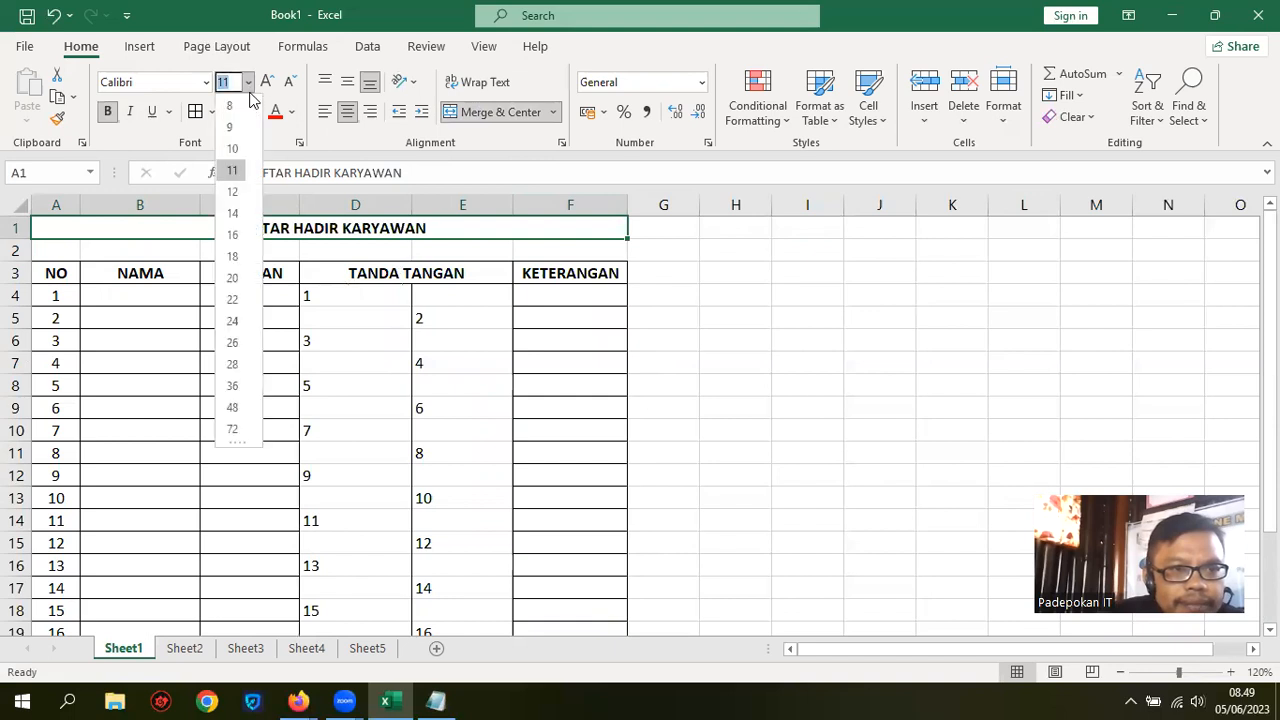
left_click(232, 234)
left_click(757, 345)
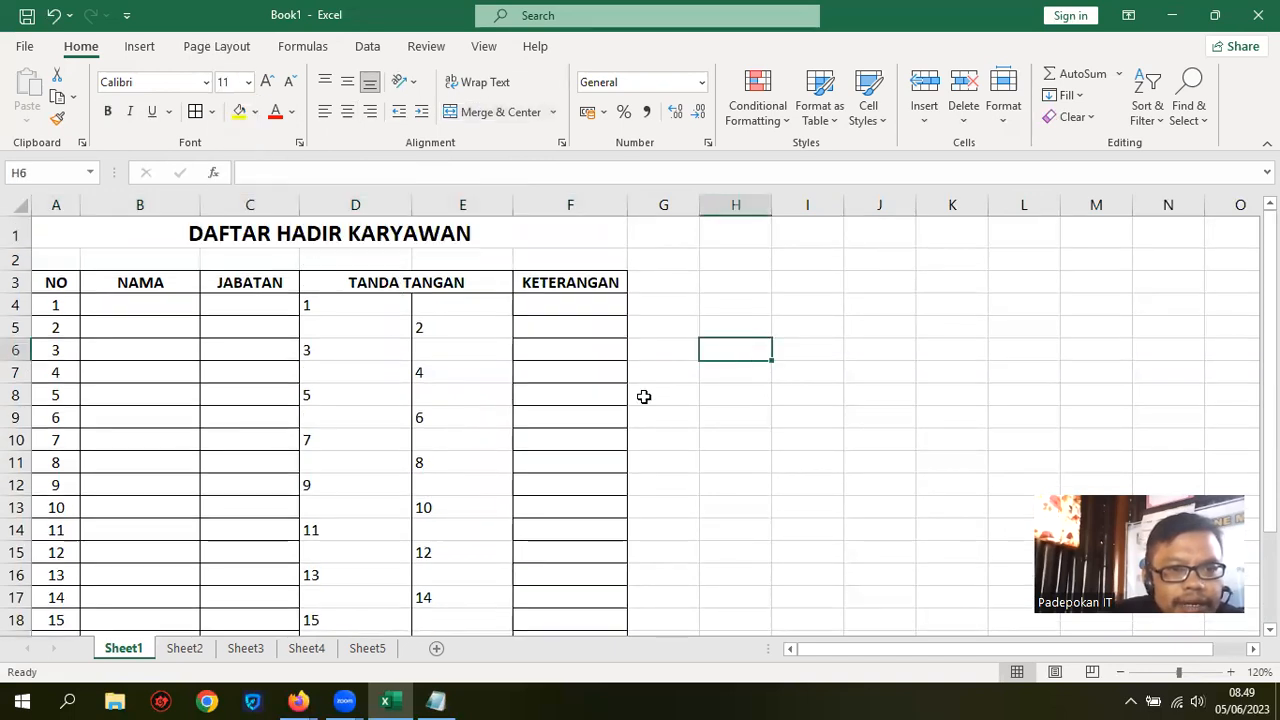
scroll(648, 397, "down", 6)
scroll(648, 397, "up", 6)
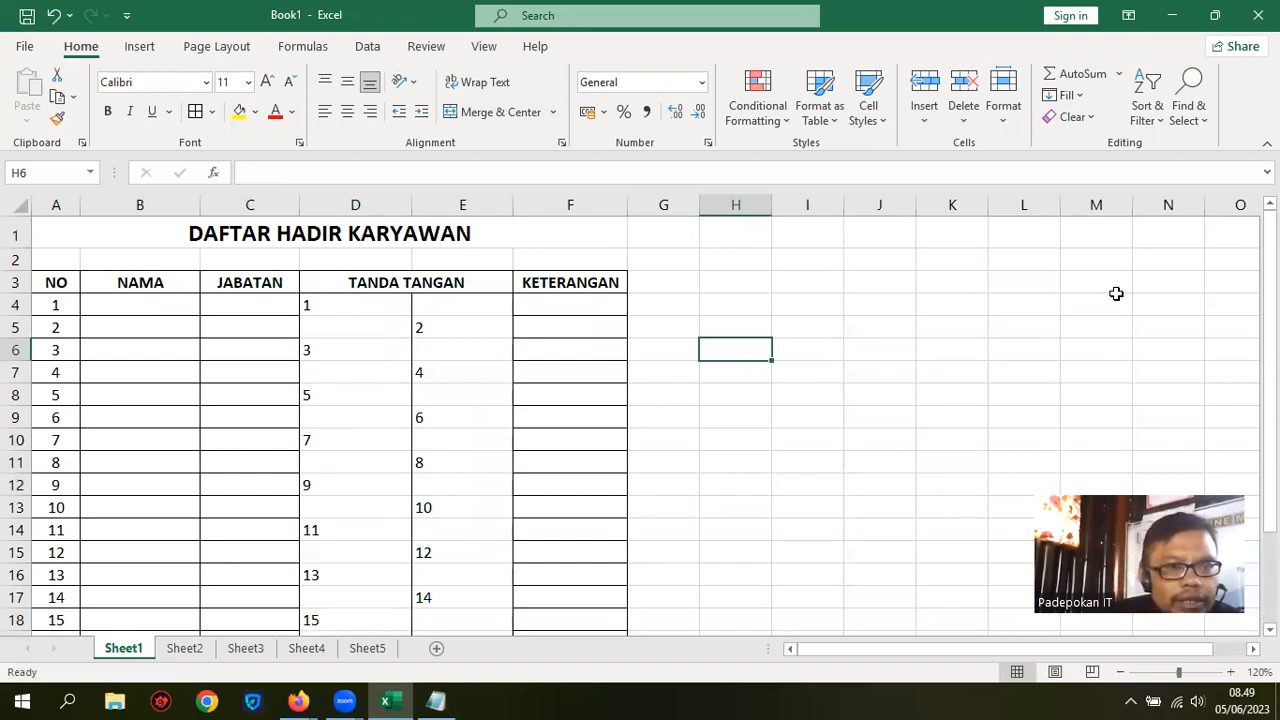
Set the page orientation to Portrait and open the print preview of the attendance list
left_click(230, 45)
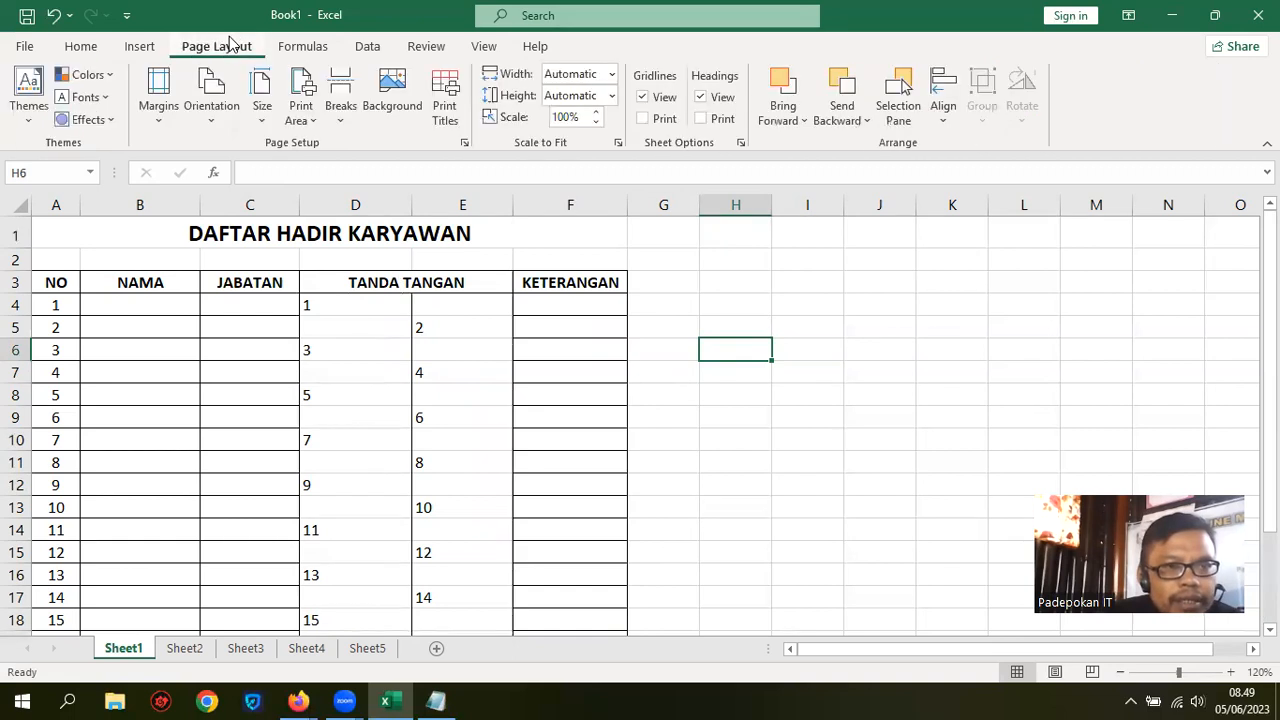
left_click(210, 125)
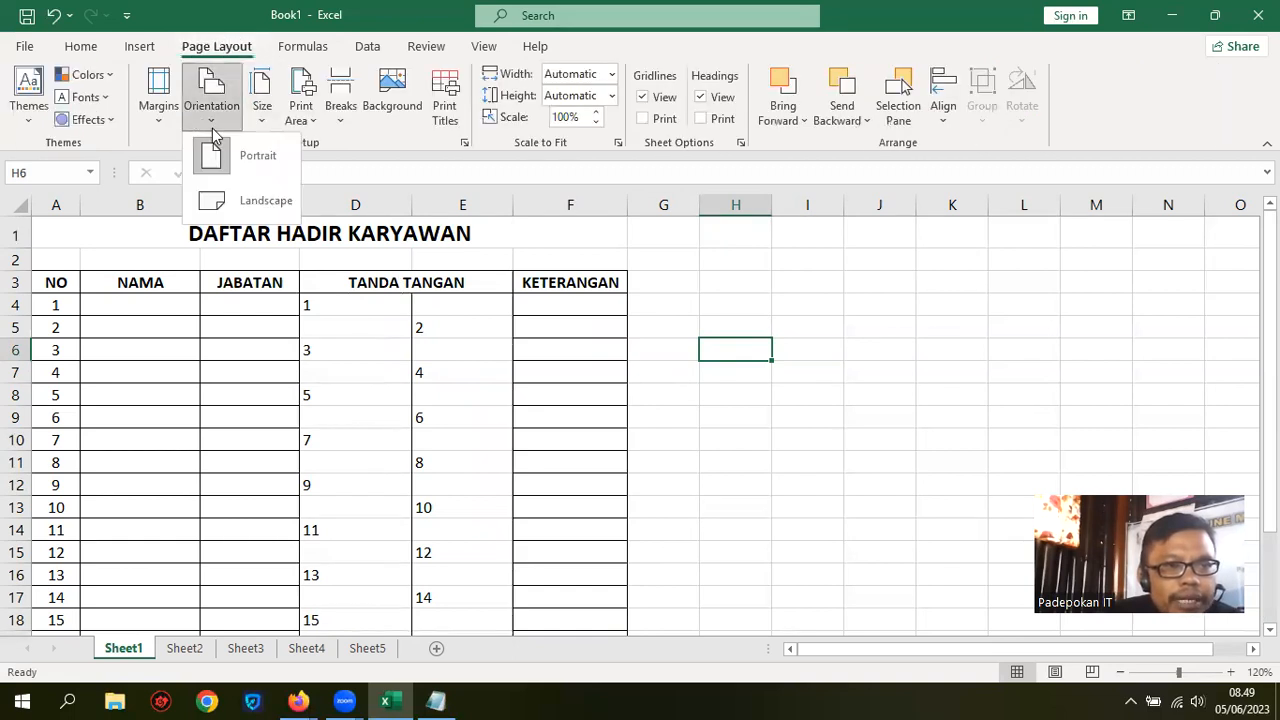
left_click(255, 163)
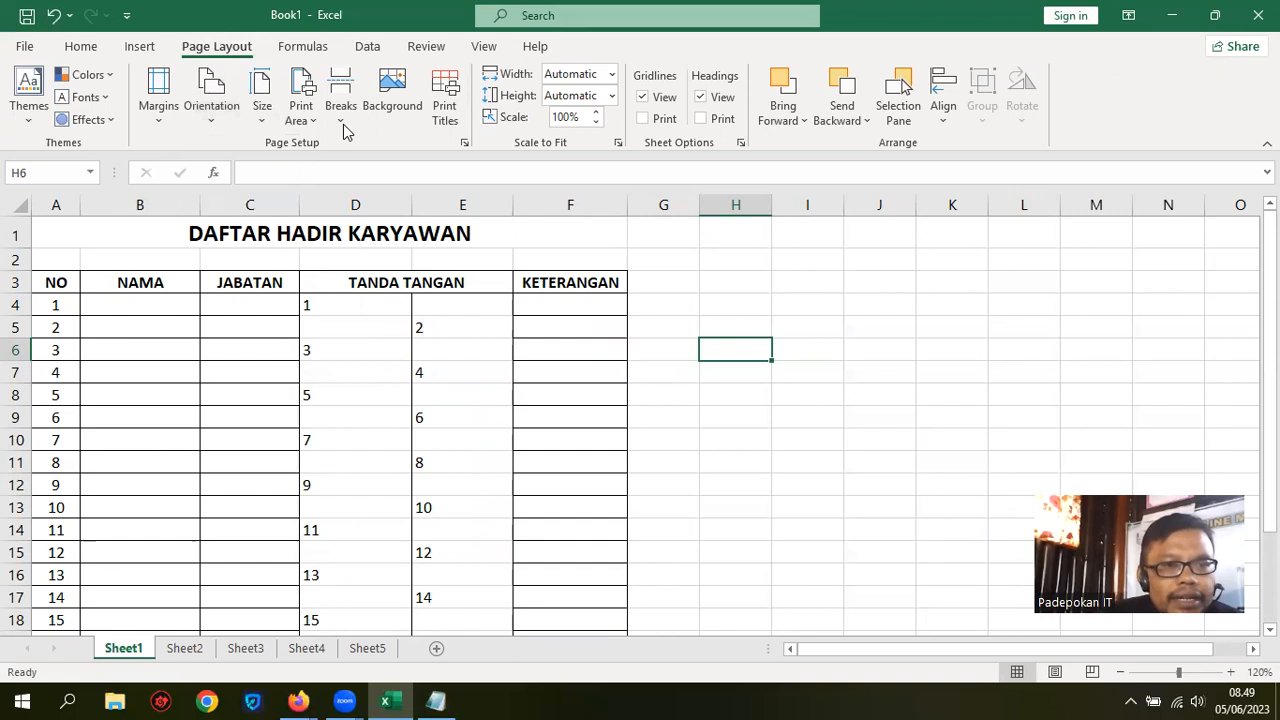
left_click(24, 46)
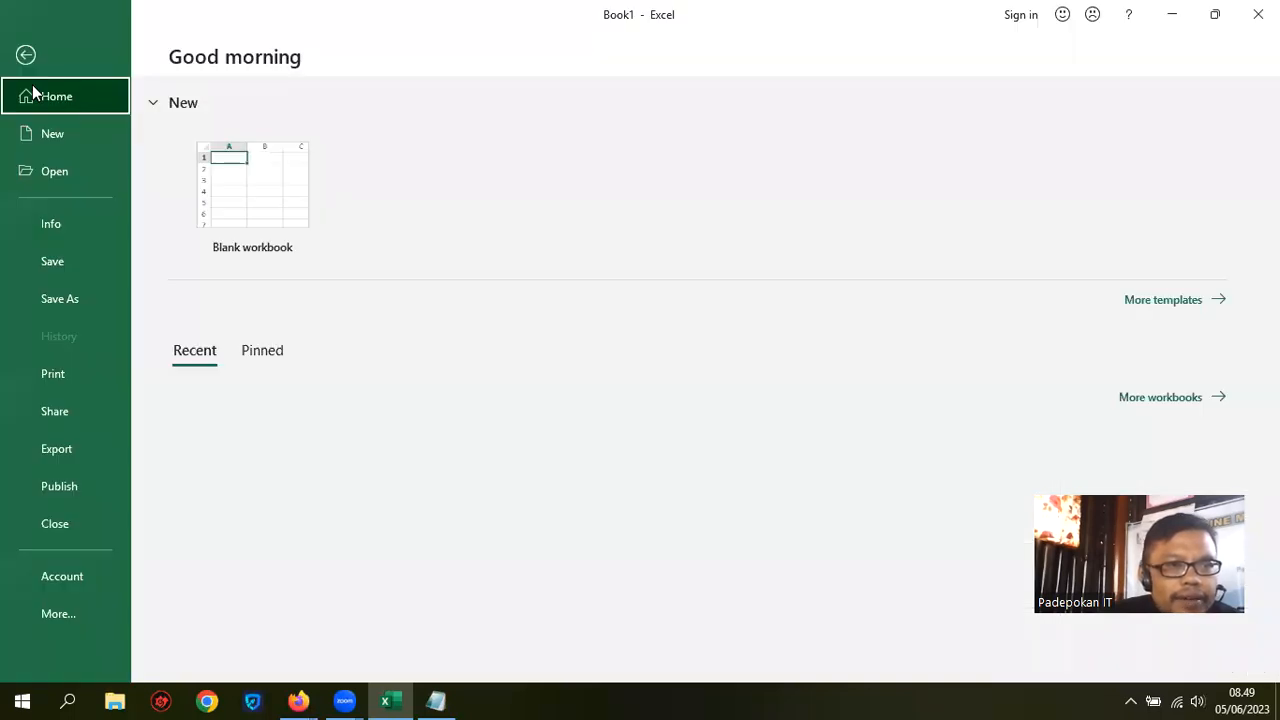
left_click(60, 372)
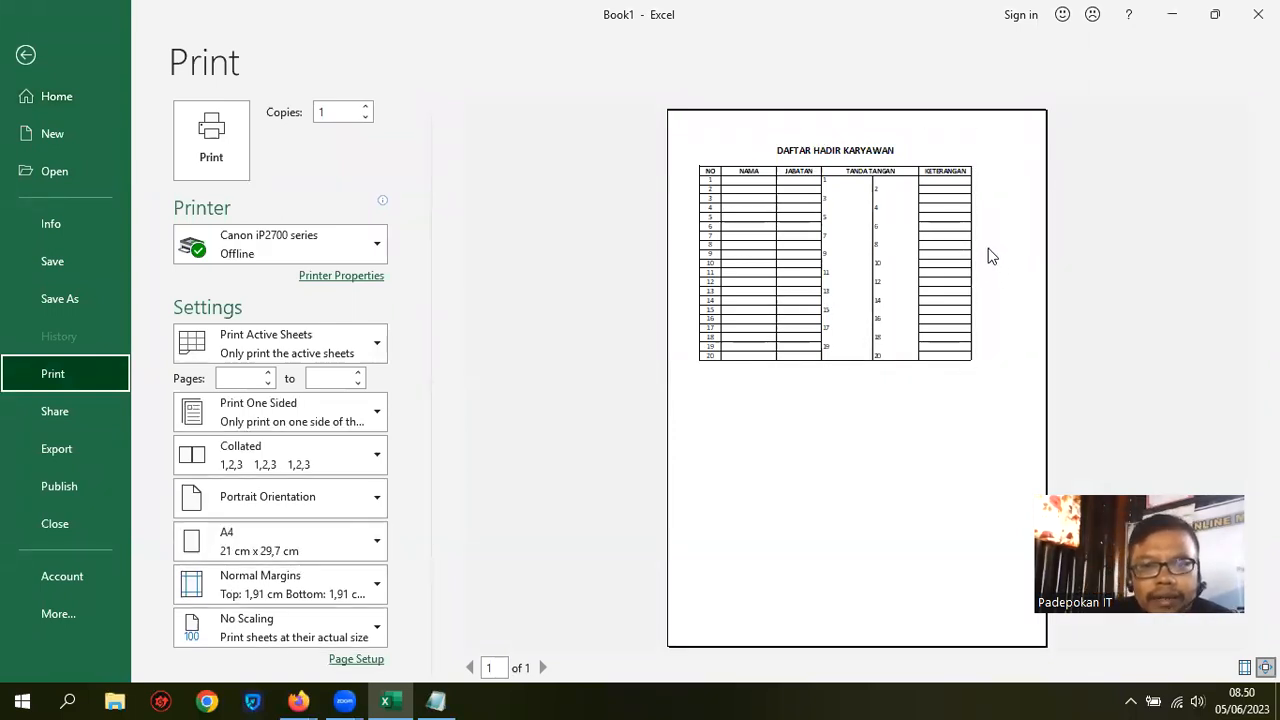
Center the attendance list horizontally on the printed page through the Page Setup margins, and return to the sheet
left_click(356, 660)
left_click(437, 86)
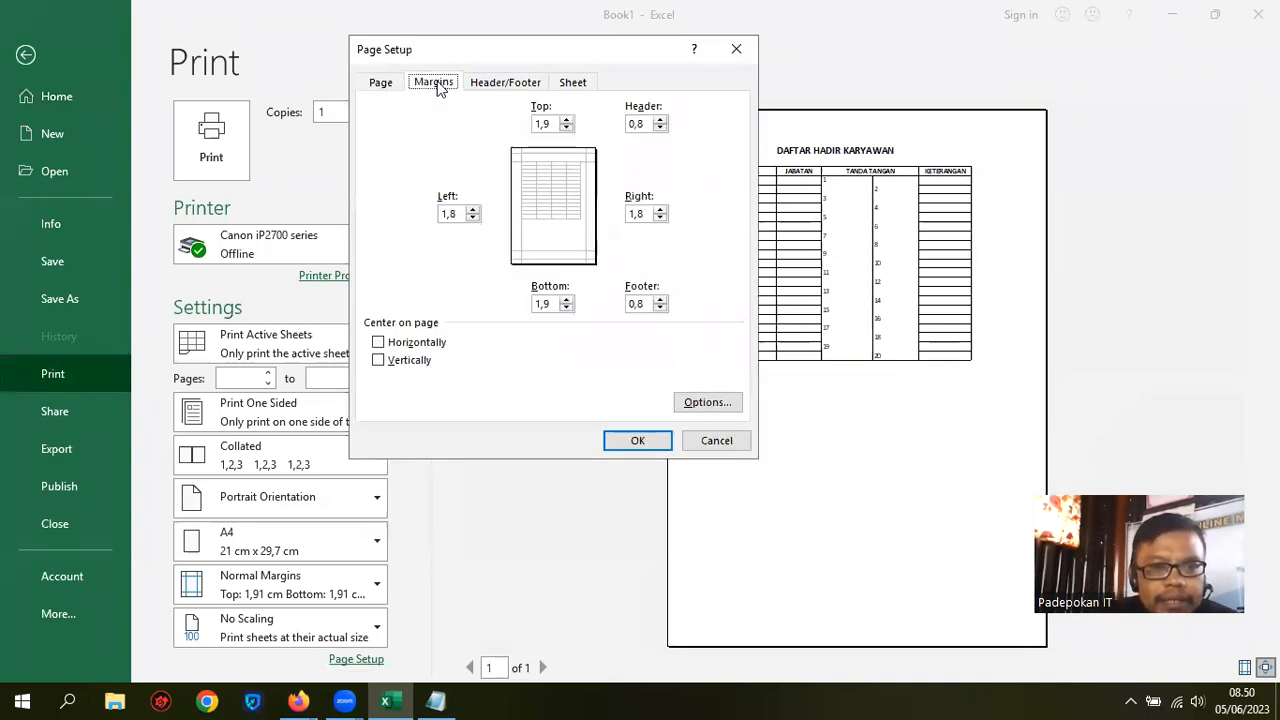
left_click(422, 342)
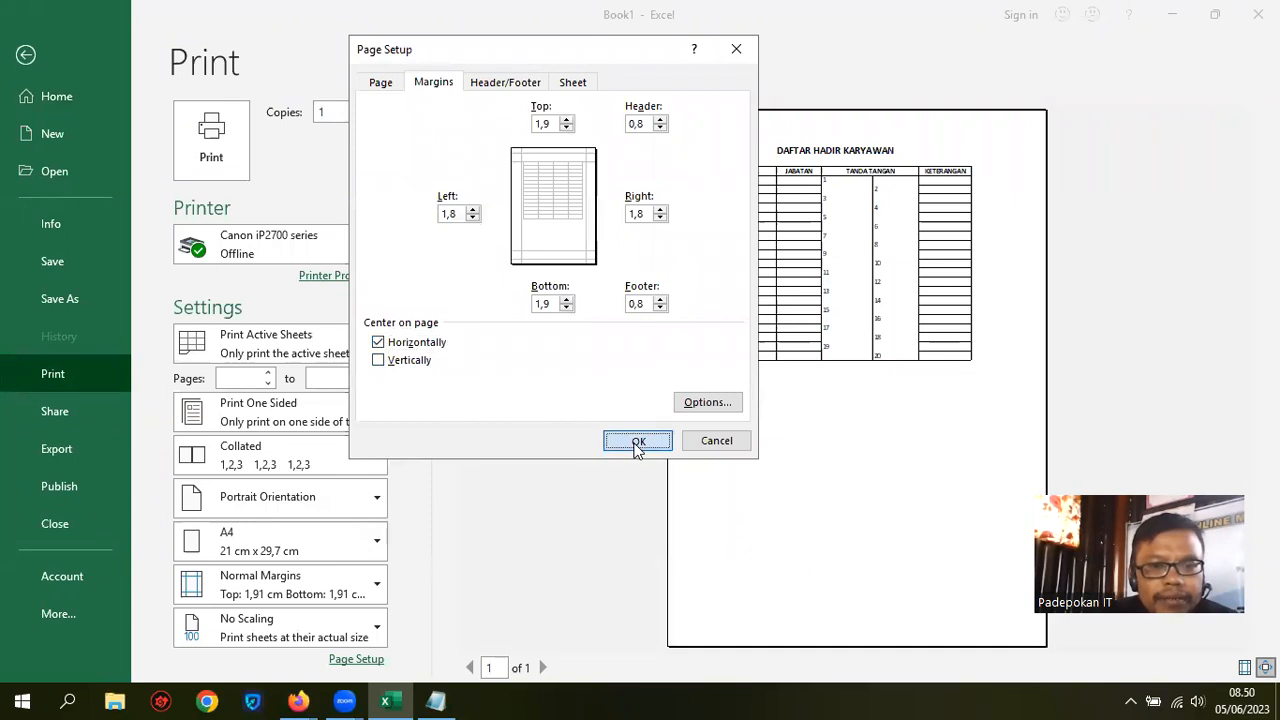
left_click(637, 443)
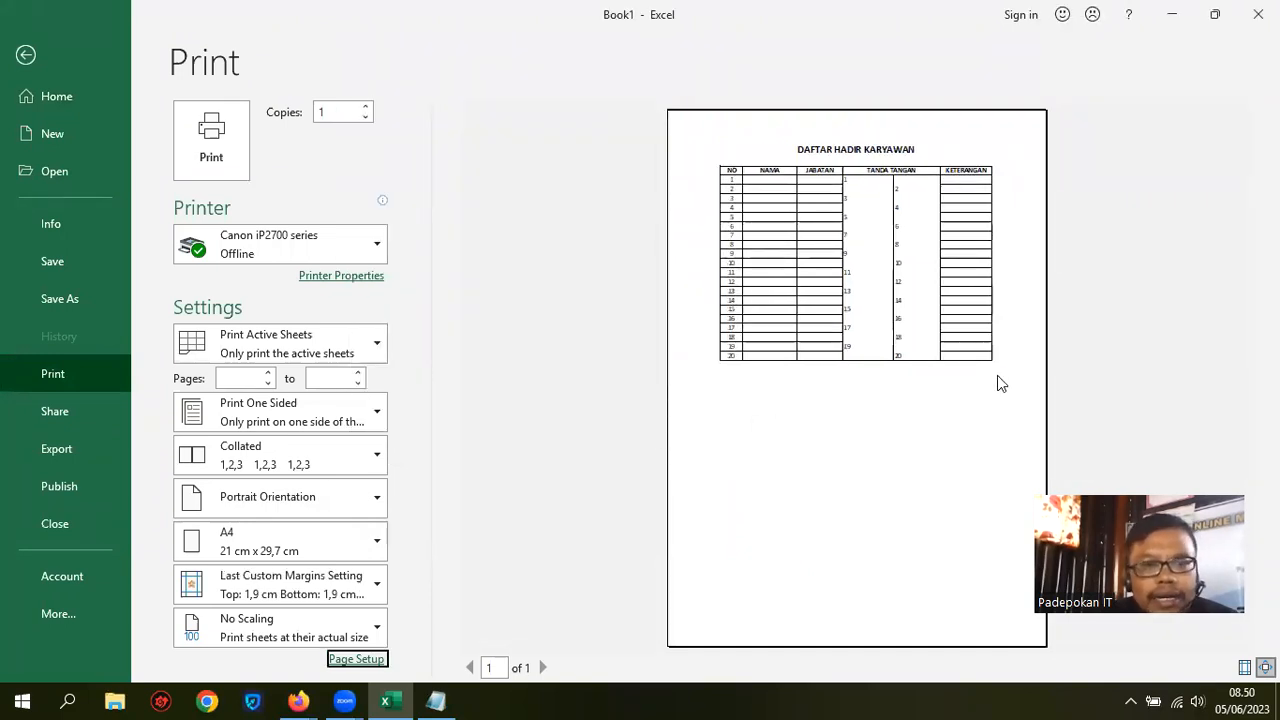
key("Escape")
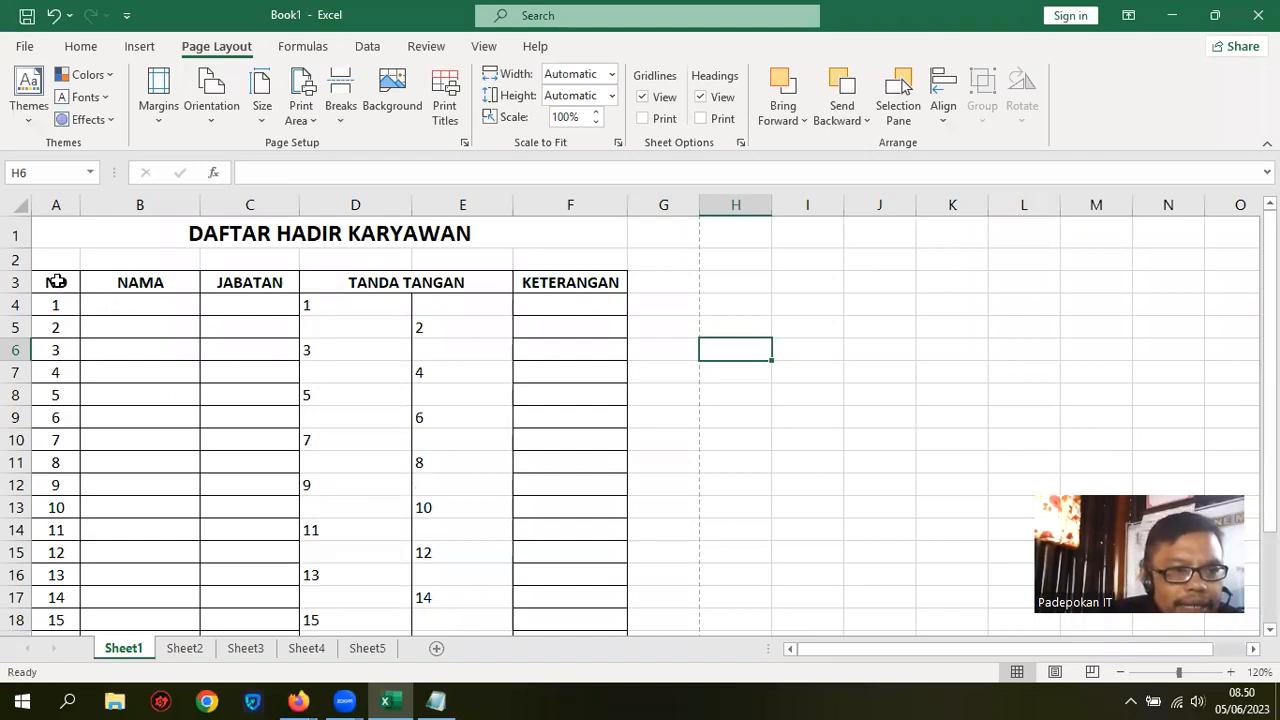
Set the row height of the whole table A3:F23 to 25
left_click_drag(56, 282, 600, 606)
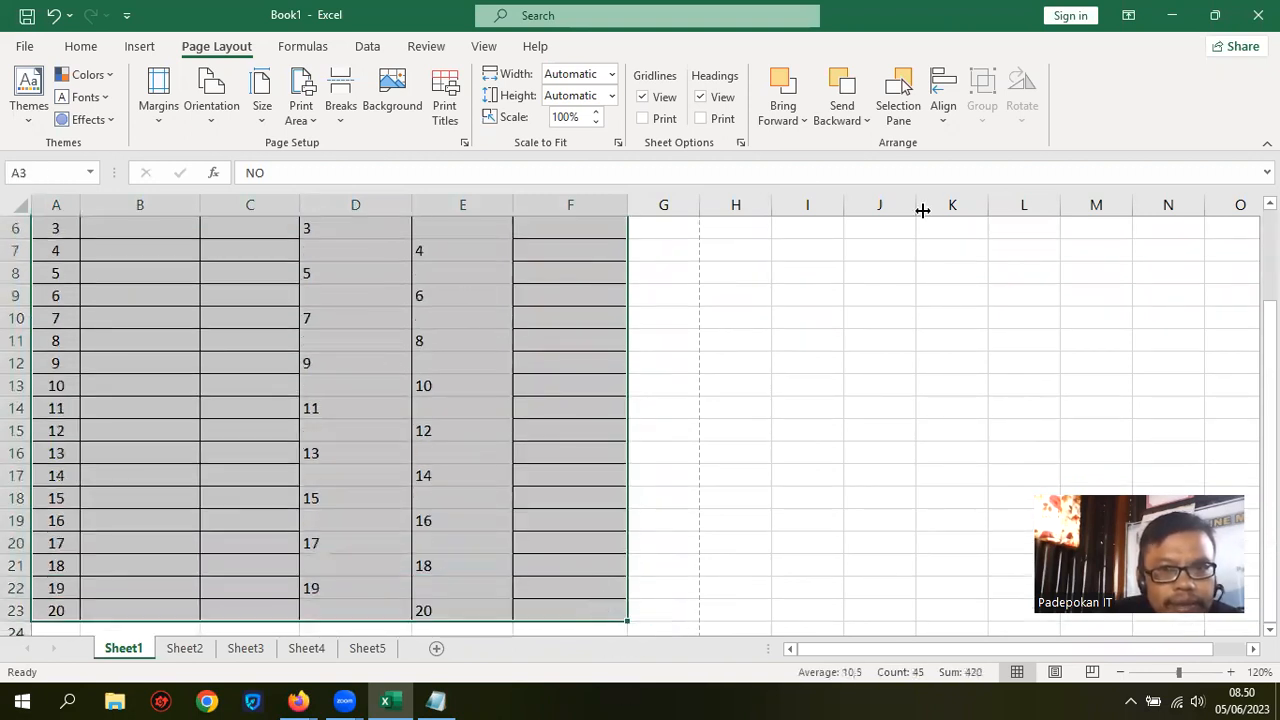
left_click(81, 46)
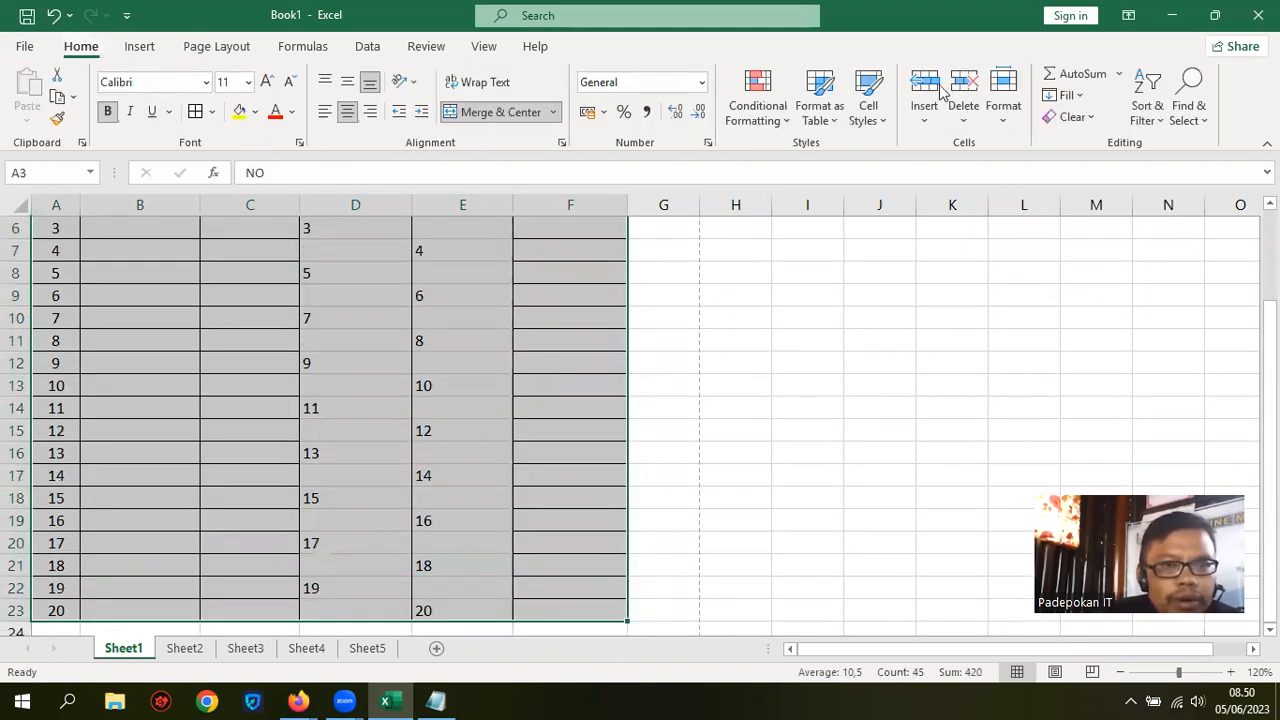
left_click(1002, 120)
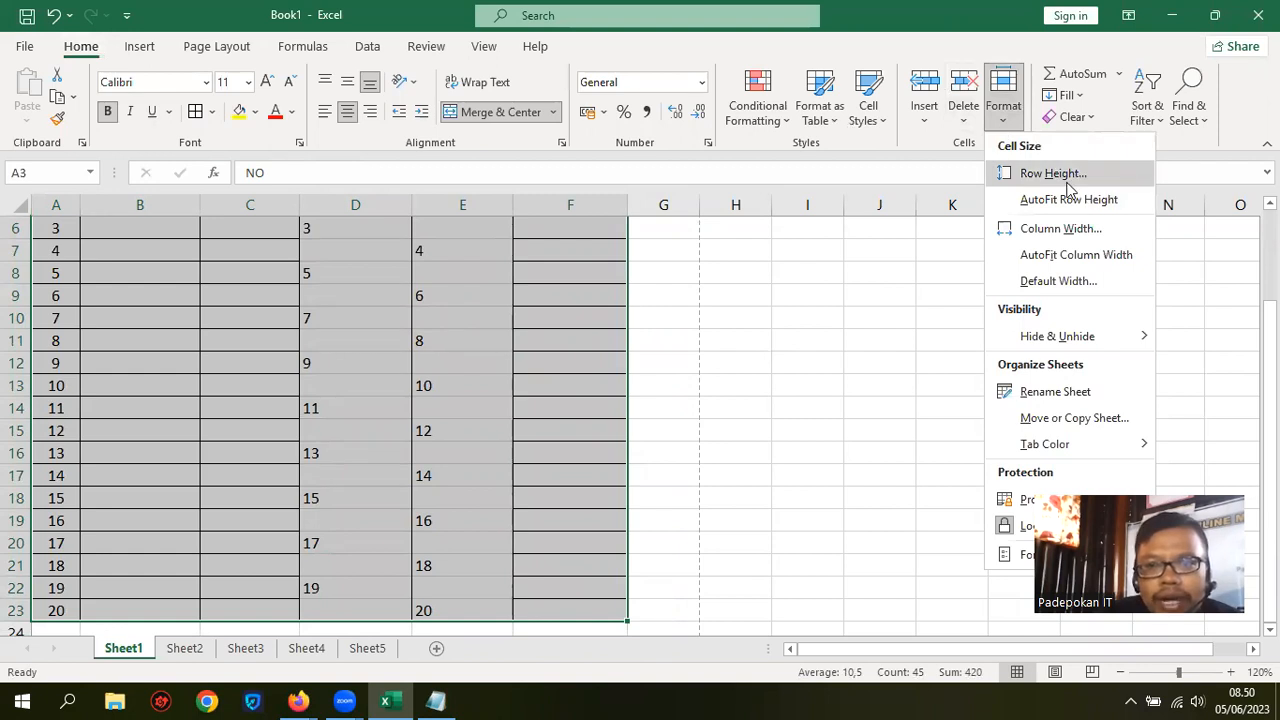
left_click(1067, 184)
type("25")
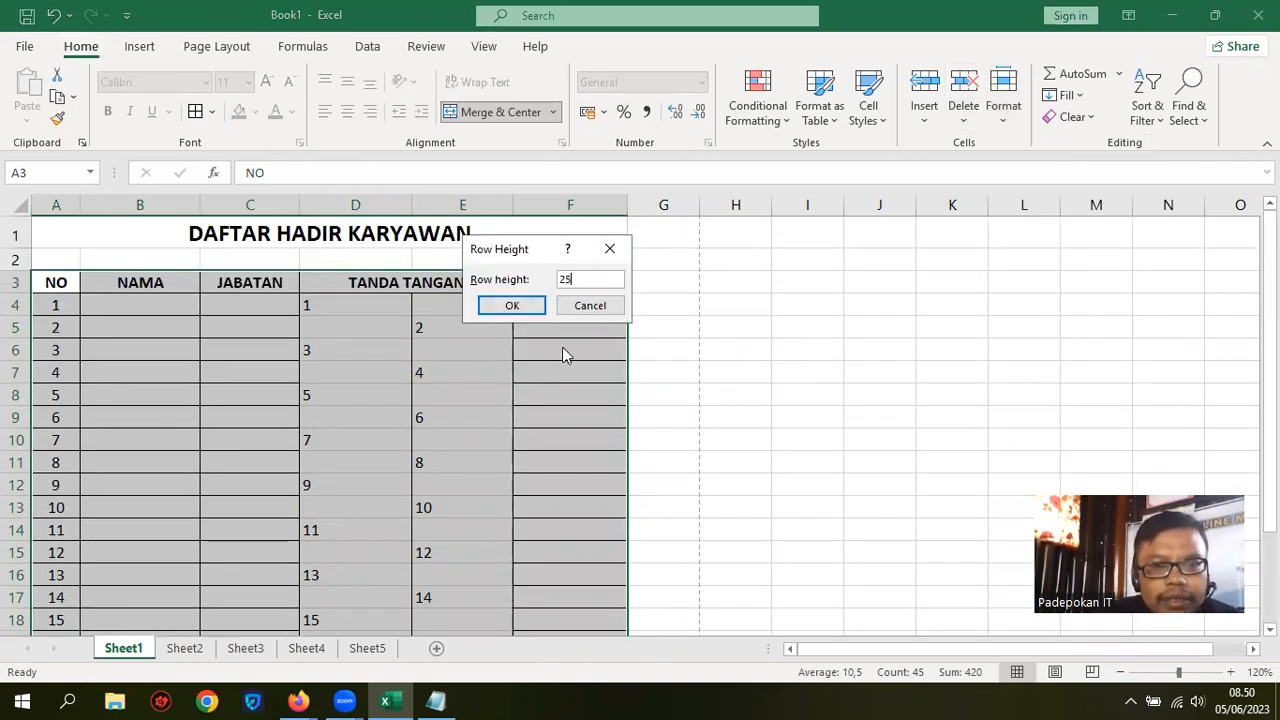
left_click(514, 307)
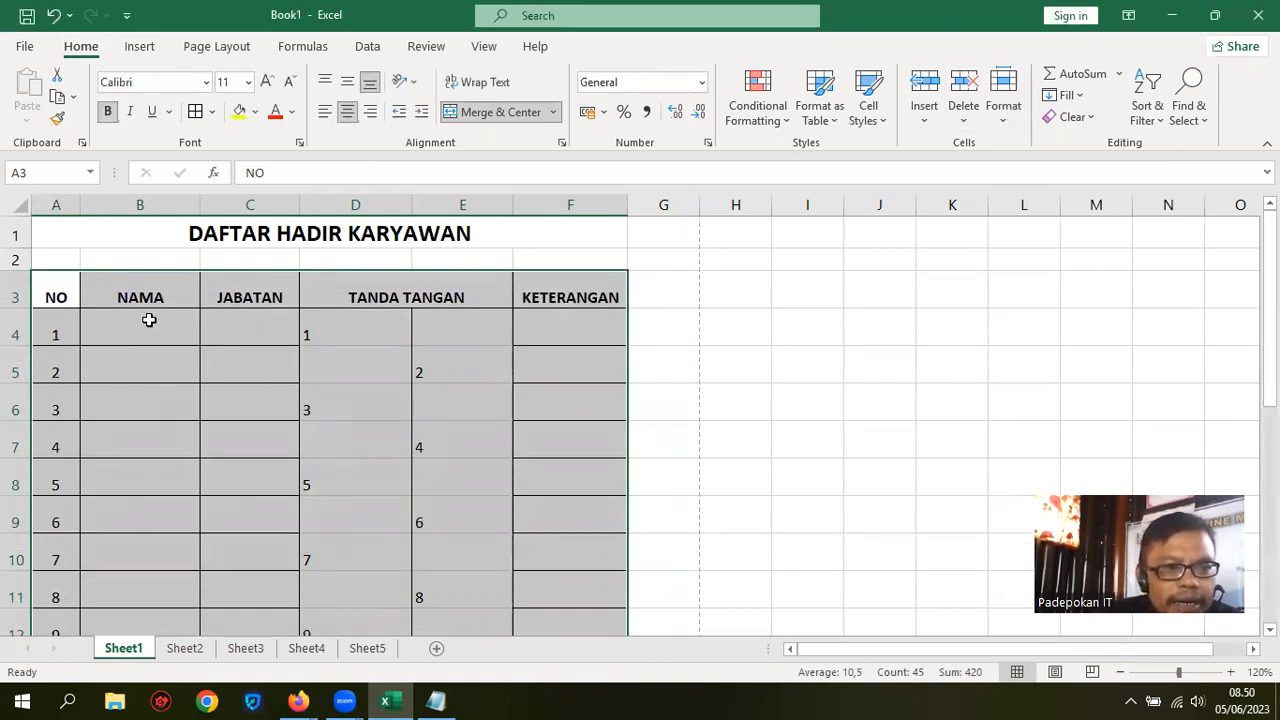
Middle-align the table contents A3:F23 vertically and check the page in the print preview
left_click(346, 84)
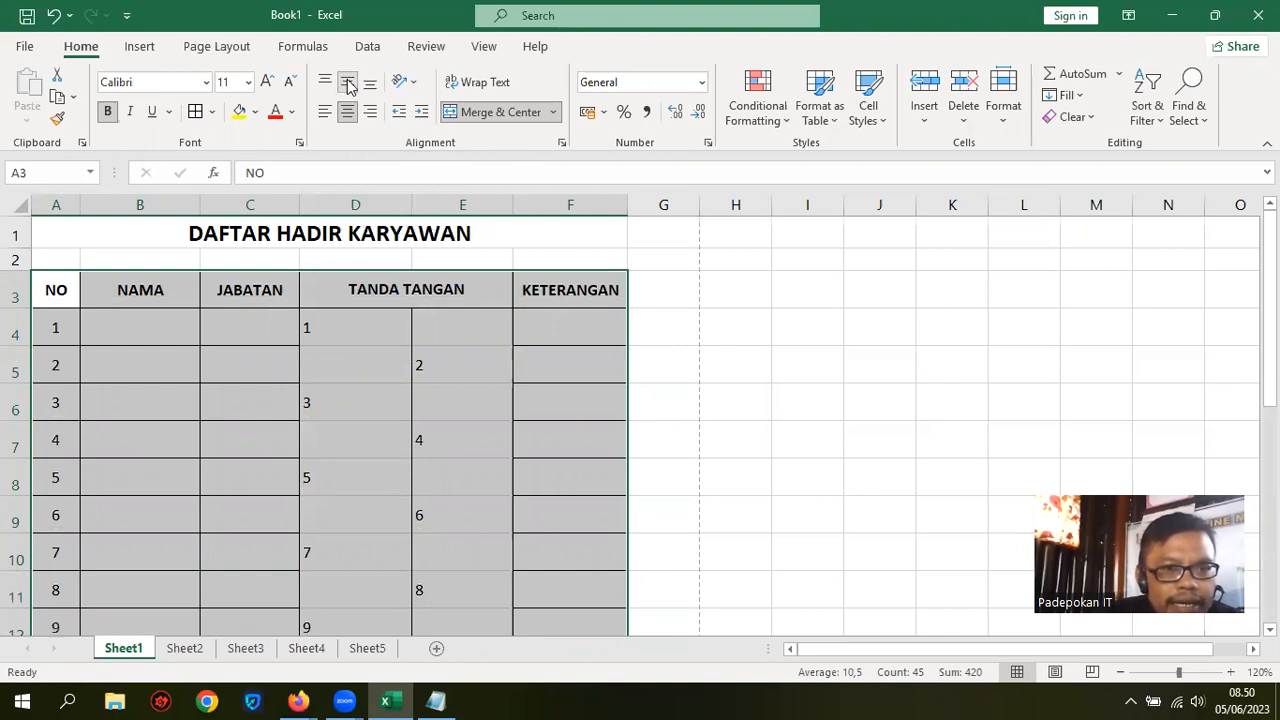
left_click(746, 366)
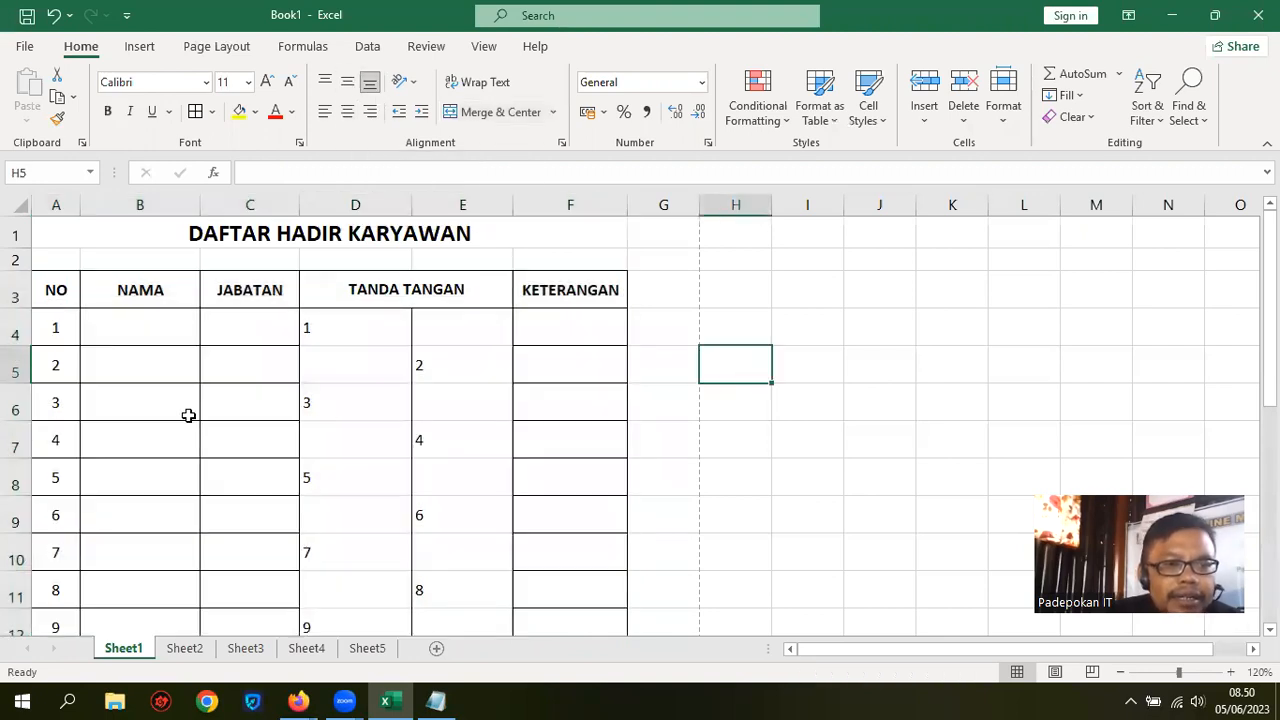
left_click(24, 46)
left_click(88, 371)
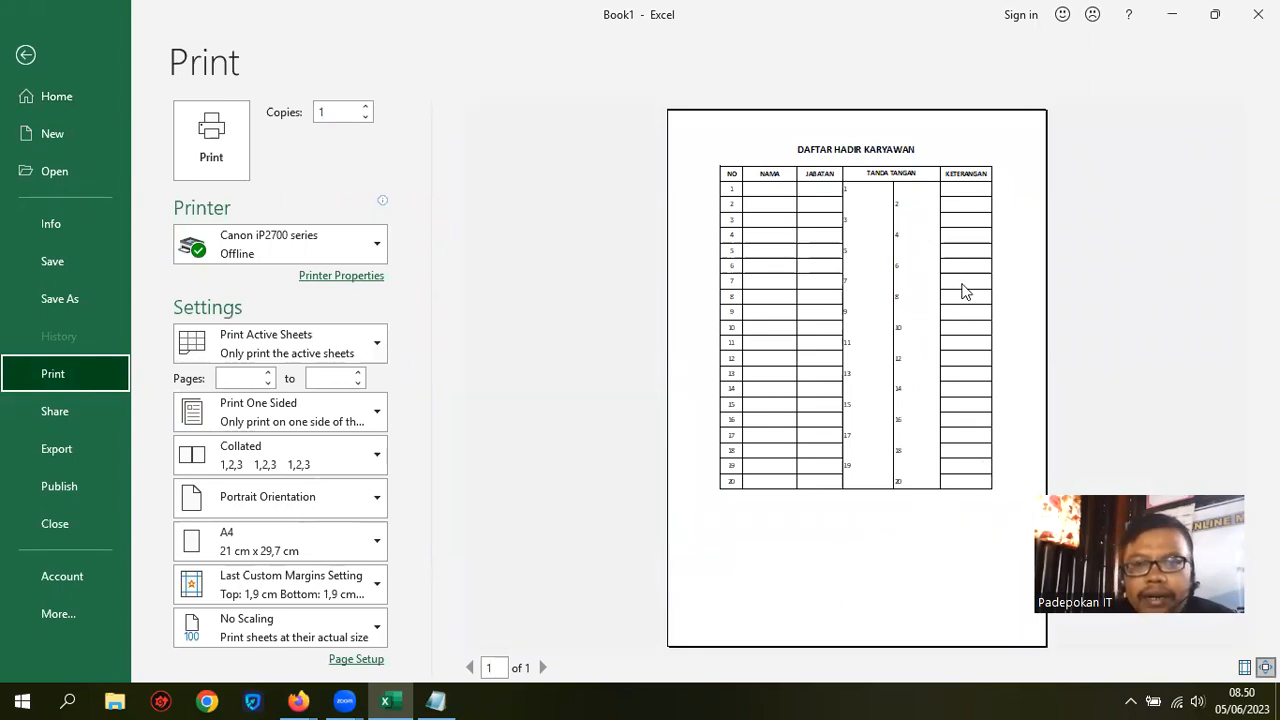
key("Escape")
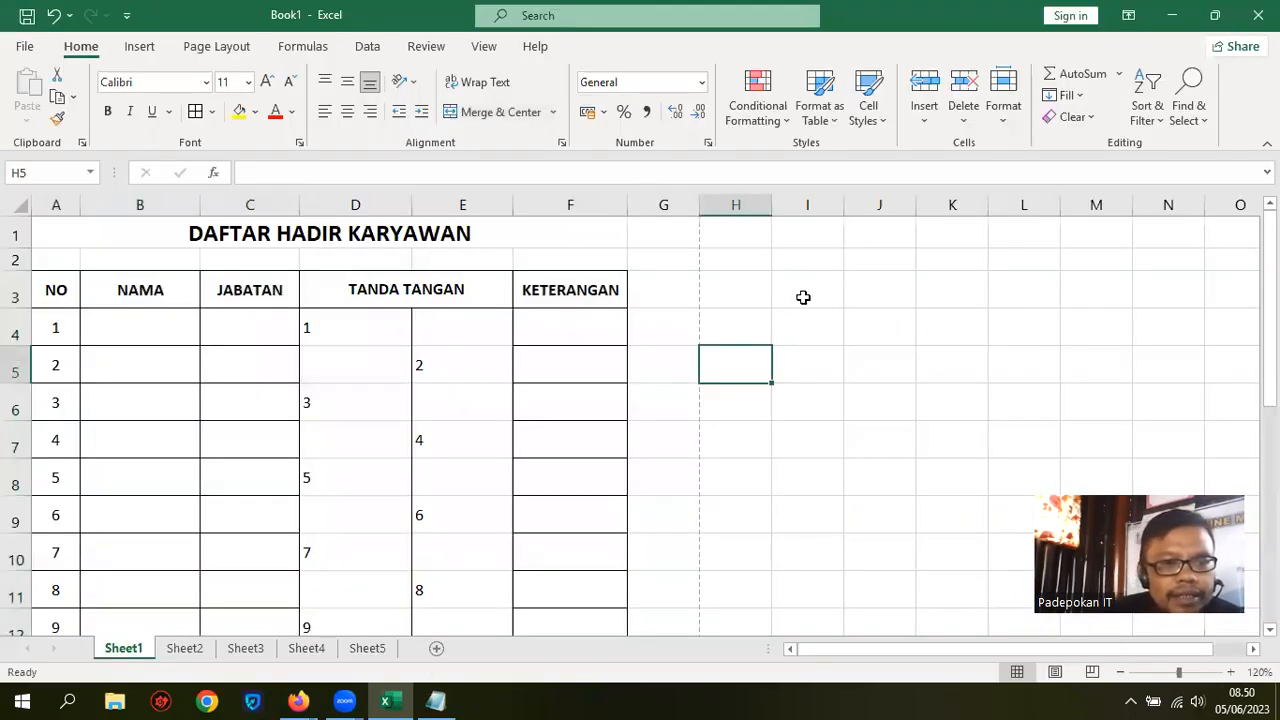
Fill the heading row A3:F3 with a light gold theme color
left_click(60, 292)
left_click(535, 291, "shift")
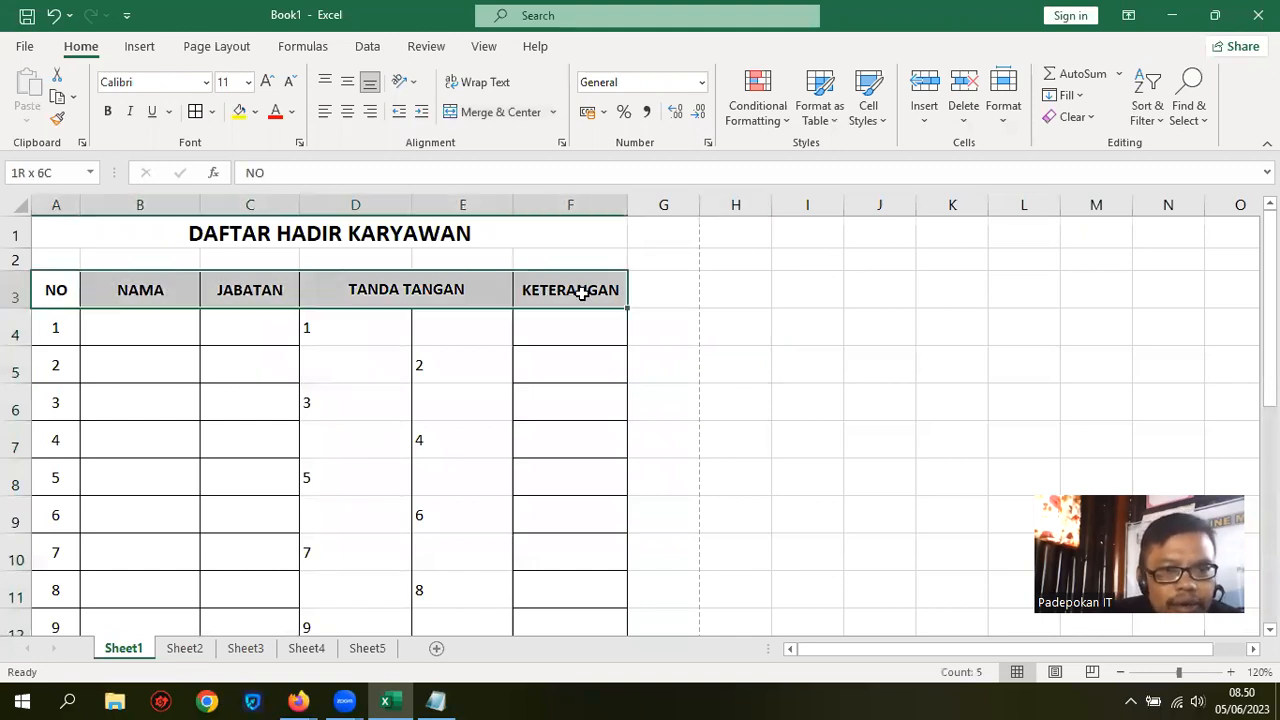
left_click(255, 112)
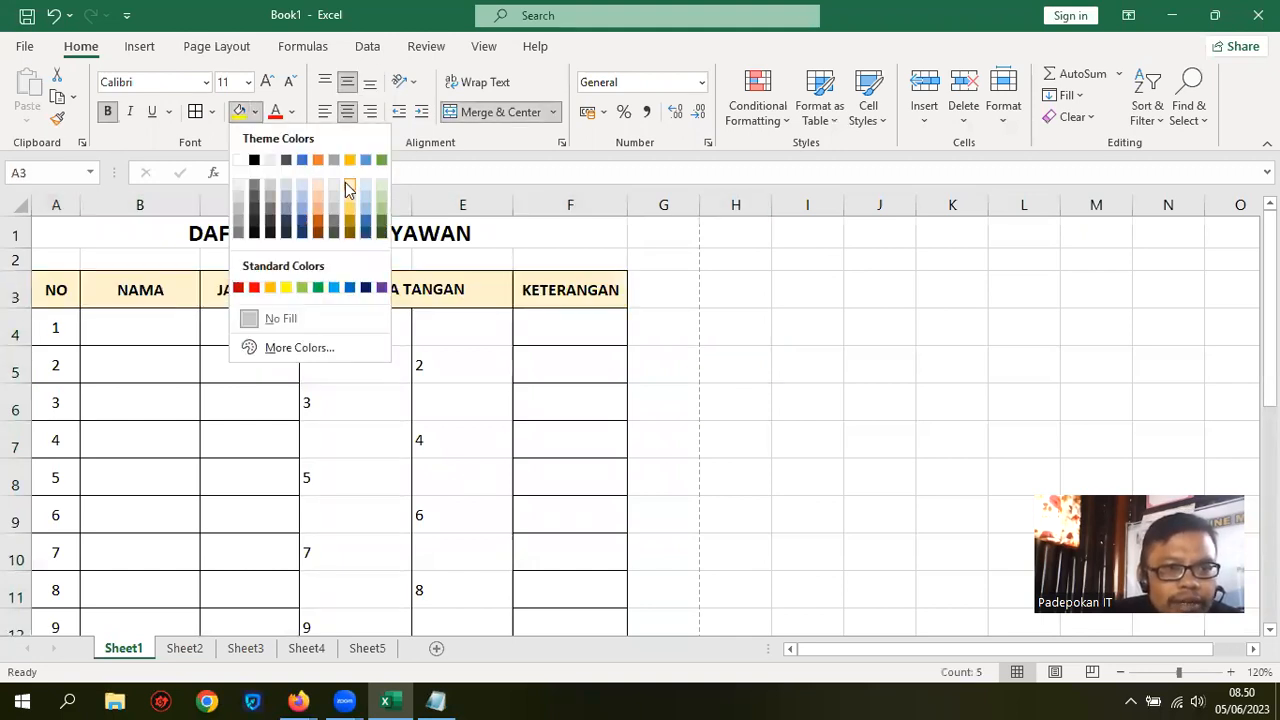
left_click(347, 182)
left_click(813, 337)
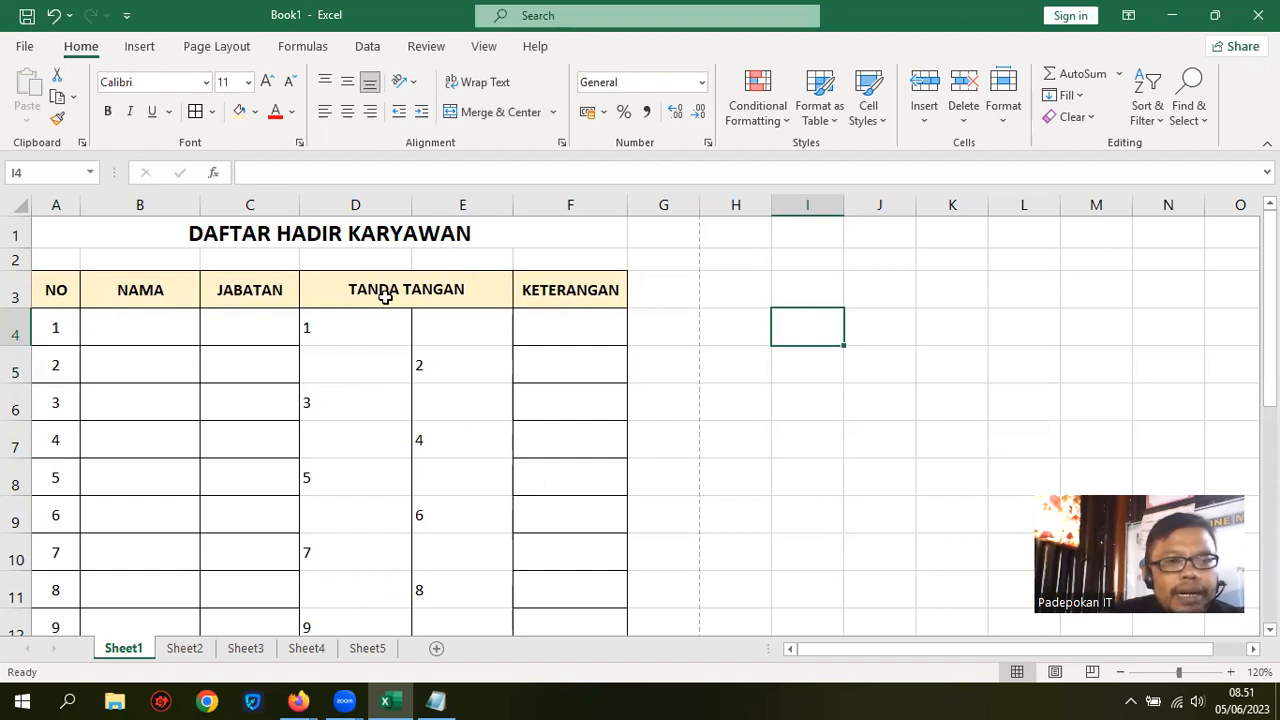
Fill the number series from A4:A5 down column A again to demonstrate the automatic numbering
left_click(57, 331)
left_click(60, 368, "shift")
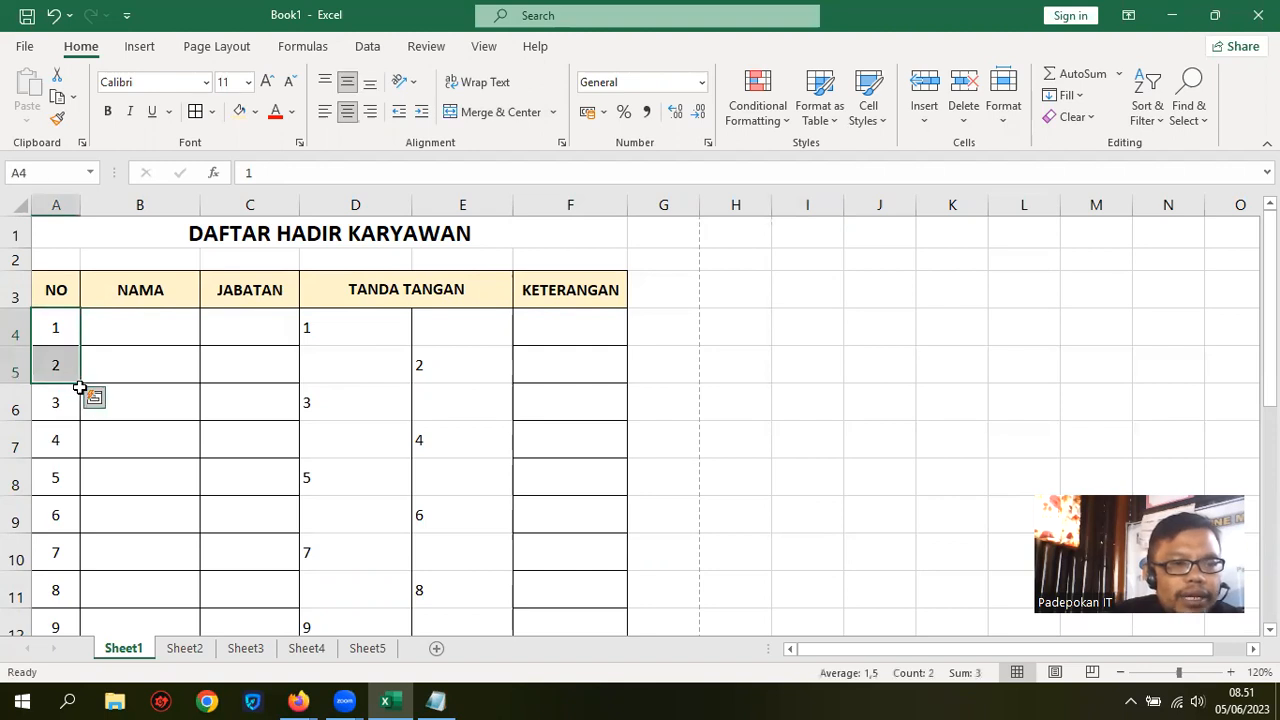
left_click_drag(80, 384, 97, 617)
scroll(492, 473, "up", 4)
left_click(775, 389)
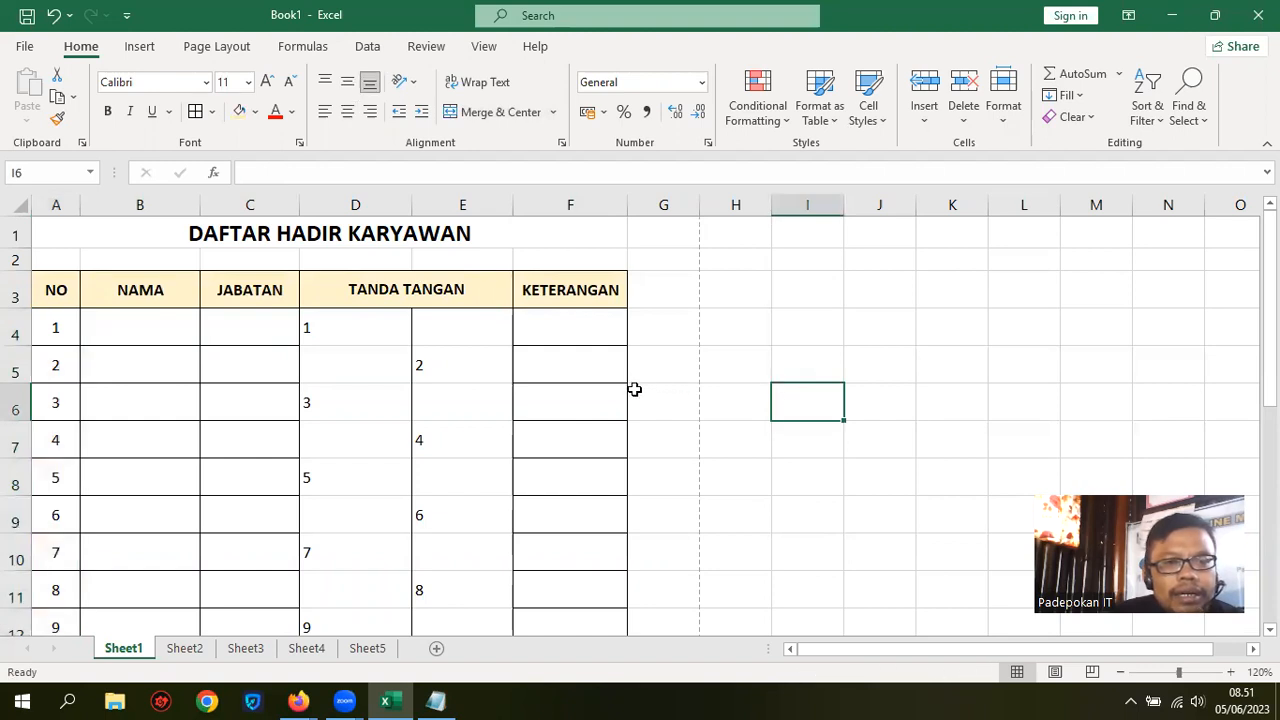
Select the merged TANDA TANGAN heading cell
left_click(326, 288)
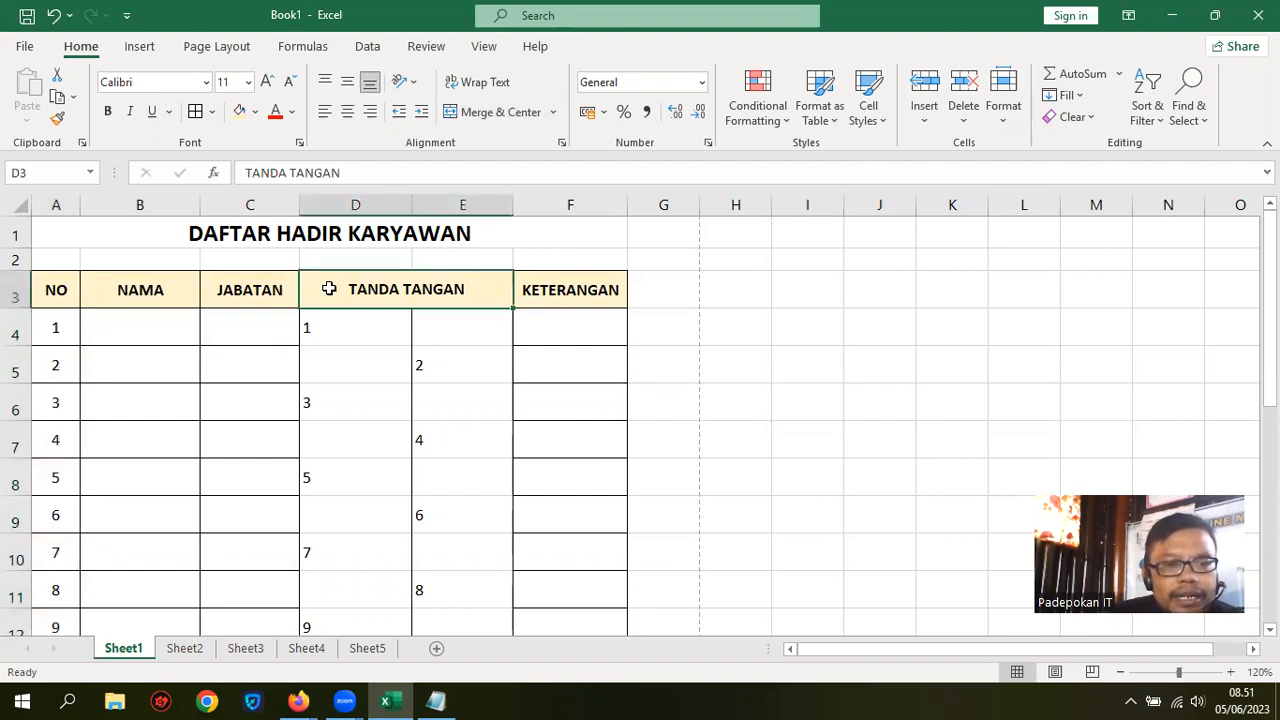